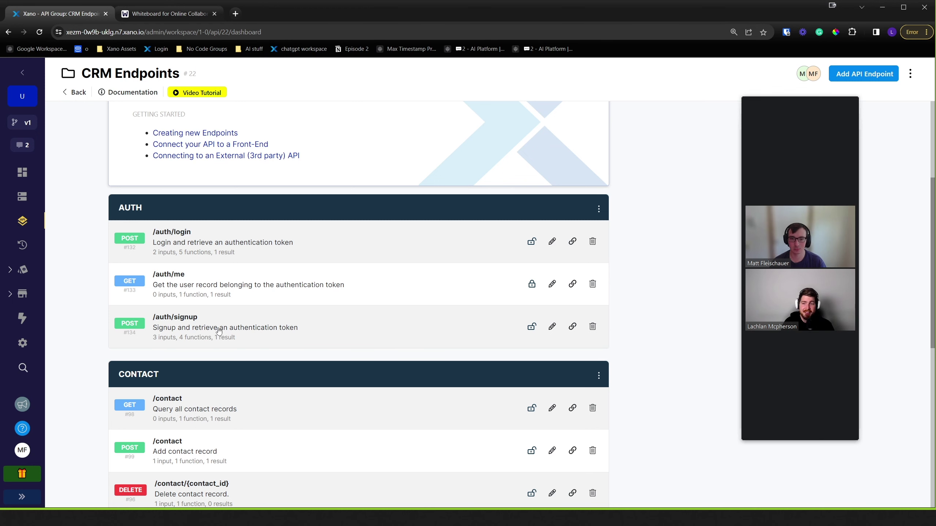
- Open /auth/signup and review its name, email and password inputs, four-step stack and authToken response
click(208, 333)
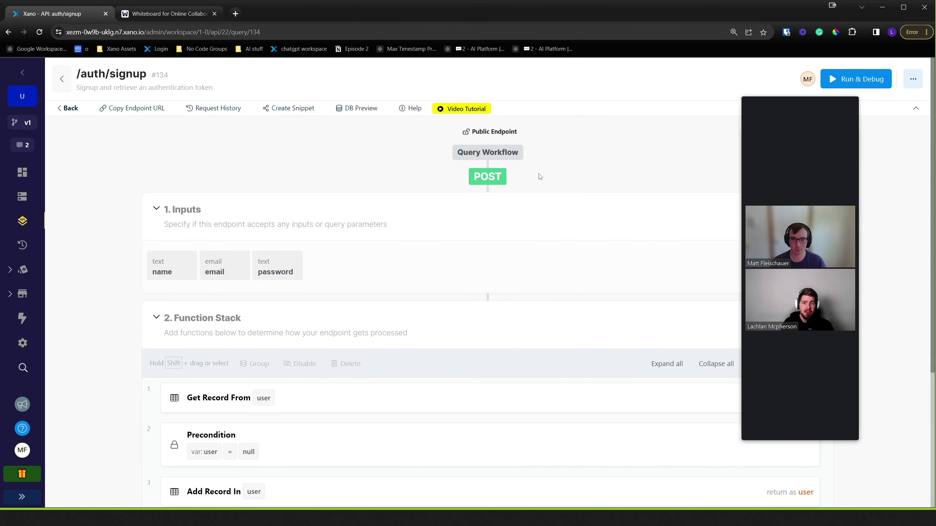
drag(810, 108, 869, 110)
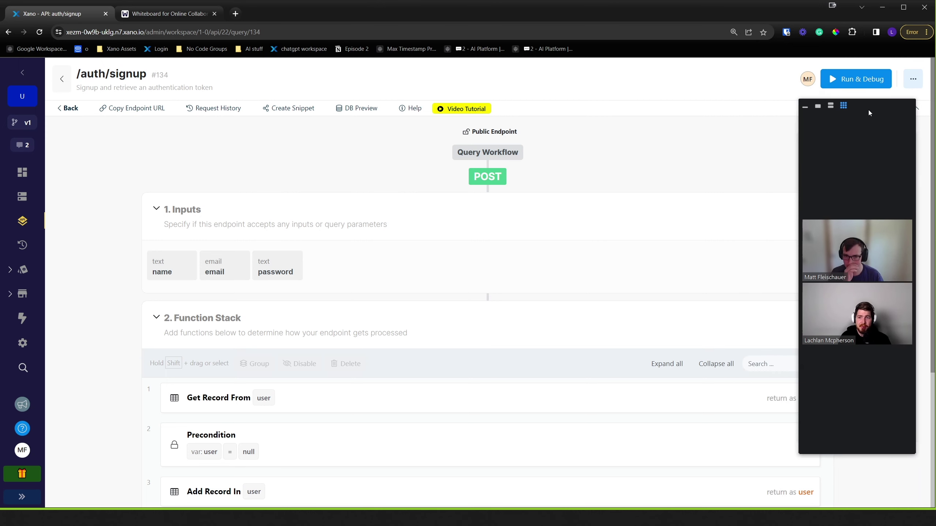
scroll(477, 329, down, 2)
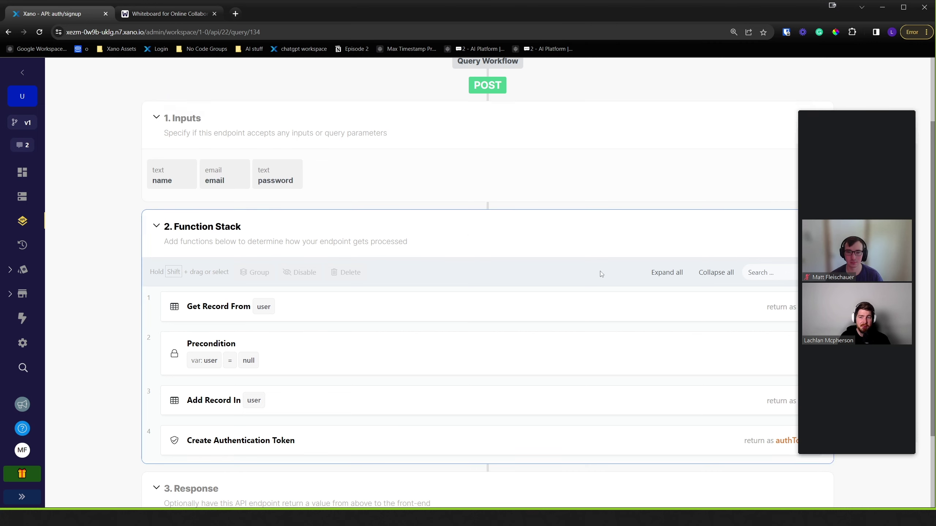
scroll(553, 259, down, 1)
drag(867, 111, 877, 118)
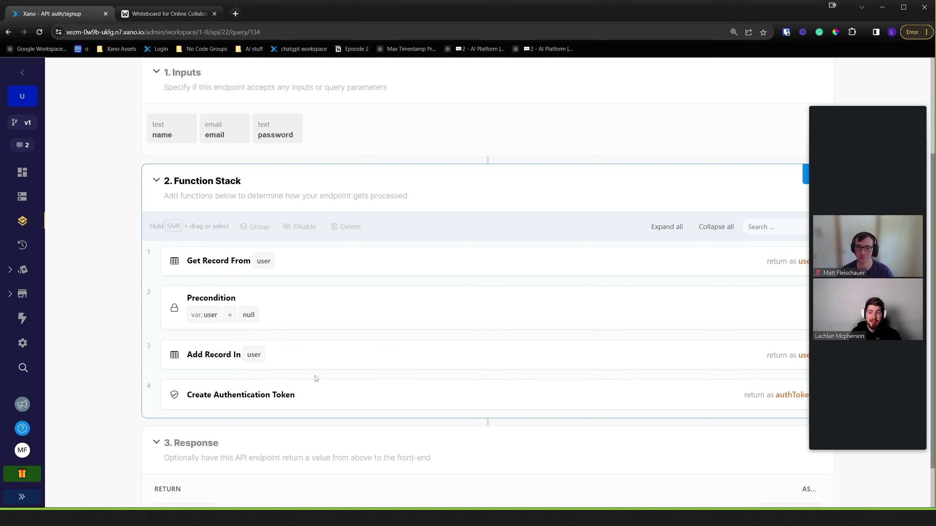
scroll(334, 383, down, 1)
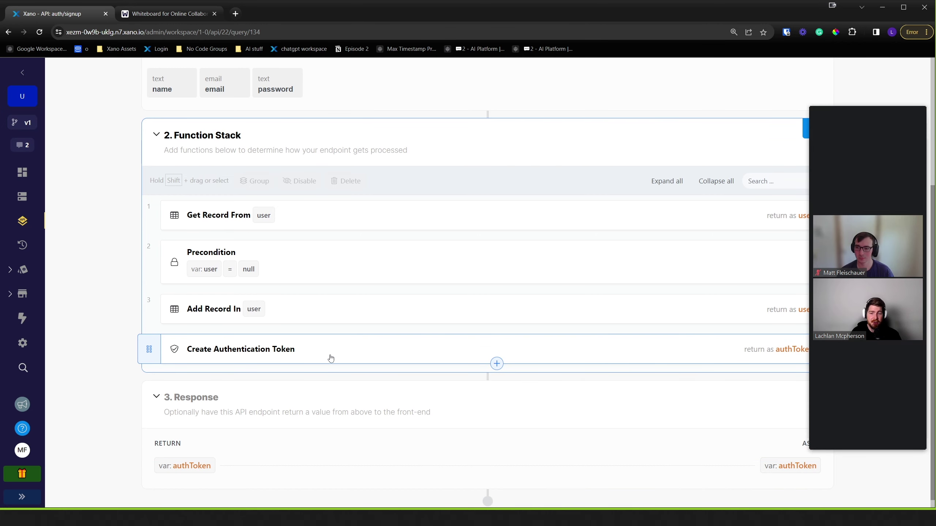
scroll(332, 363, down, 1)
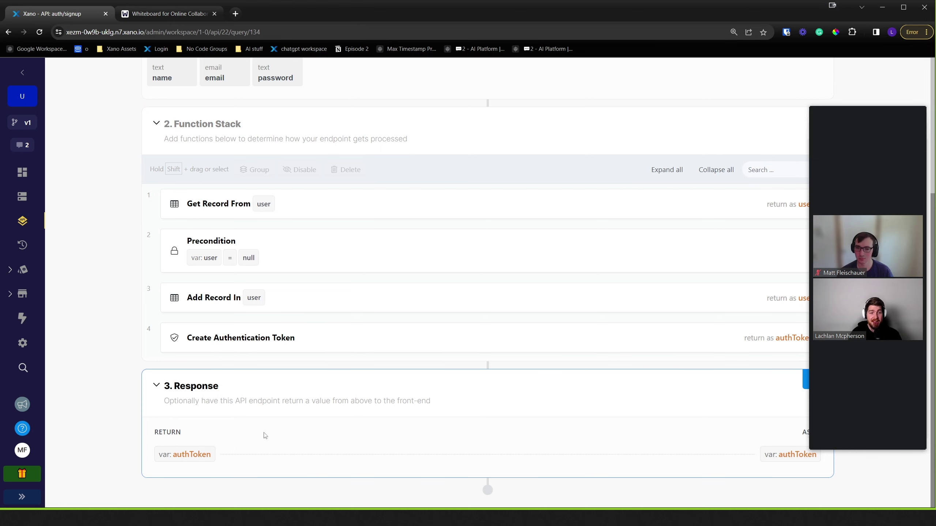
scroll(280, 420, up, 2)
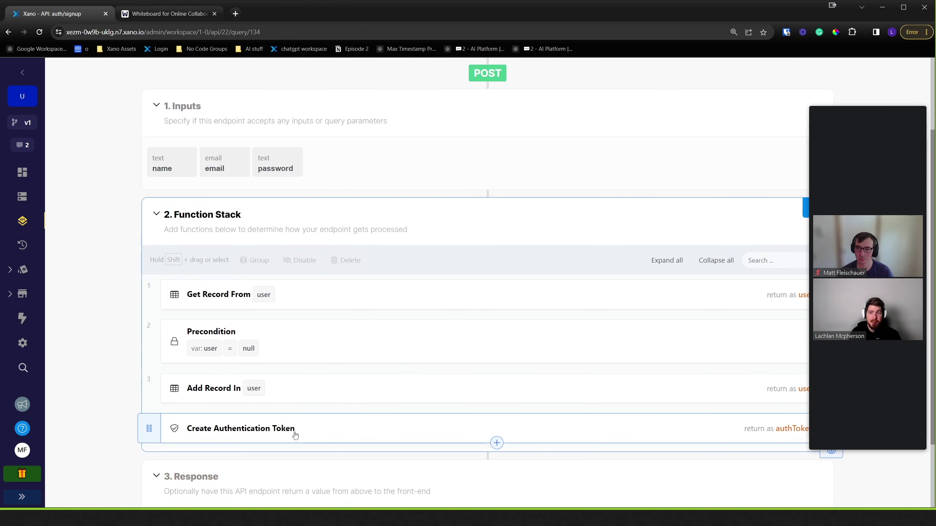
scroll(293, 435, down, 2)
scroll(296, 439, up, 1)
scroll(295, 438, up, 1)
scroll(302, 421, down, 2)
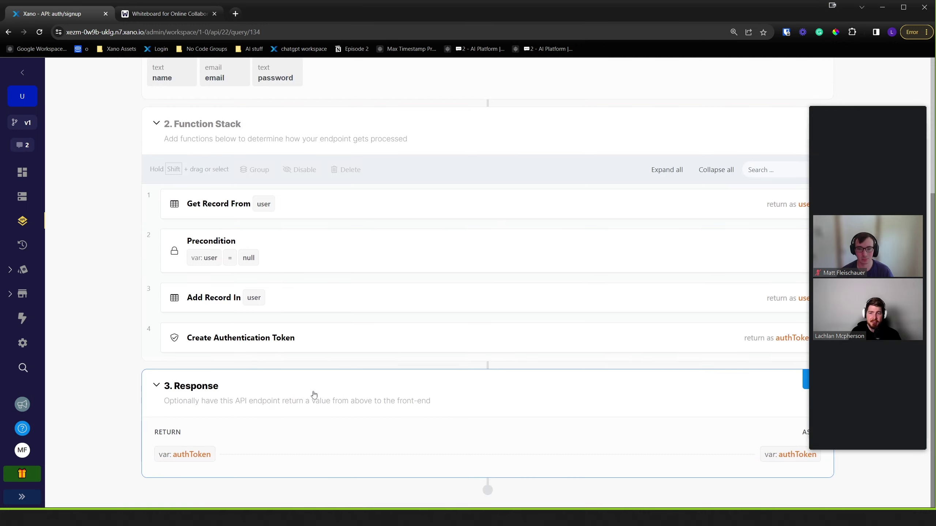
- Inspect the signup's Create Authentication Token settings, then close them and return to CRM Endpoints
click(418, 344)
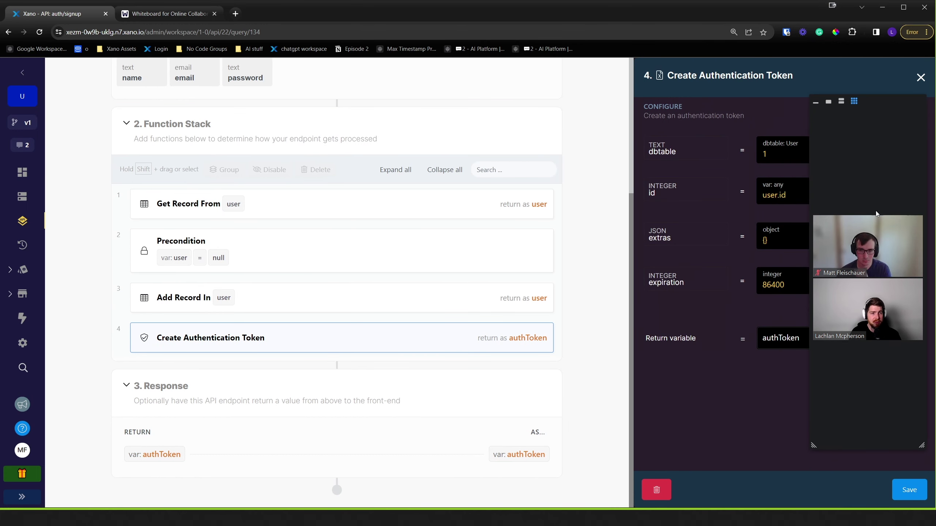
drag(835, 109, 384, 190)
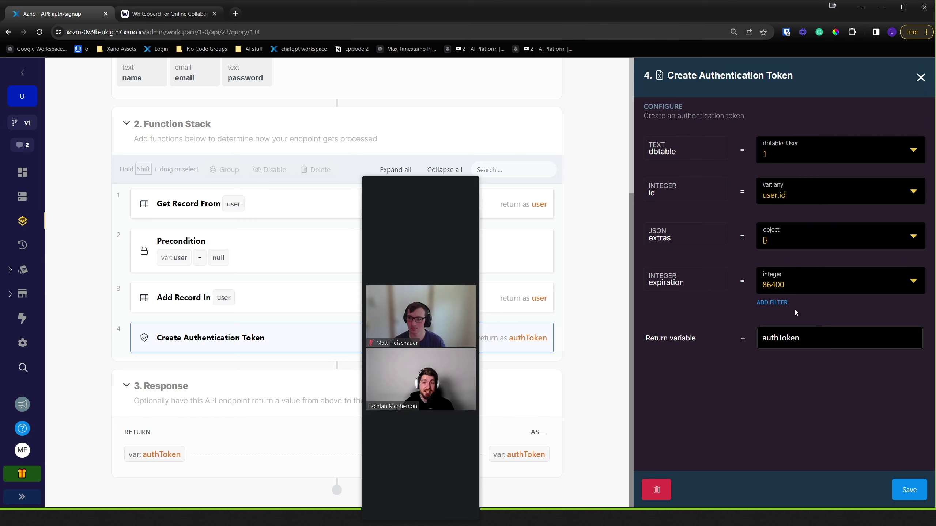
mouse_move(770, 286)
drag(455, 174, 868, 117)
click(920, 78)
click(8, 32)
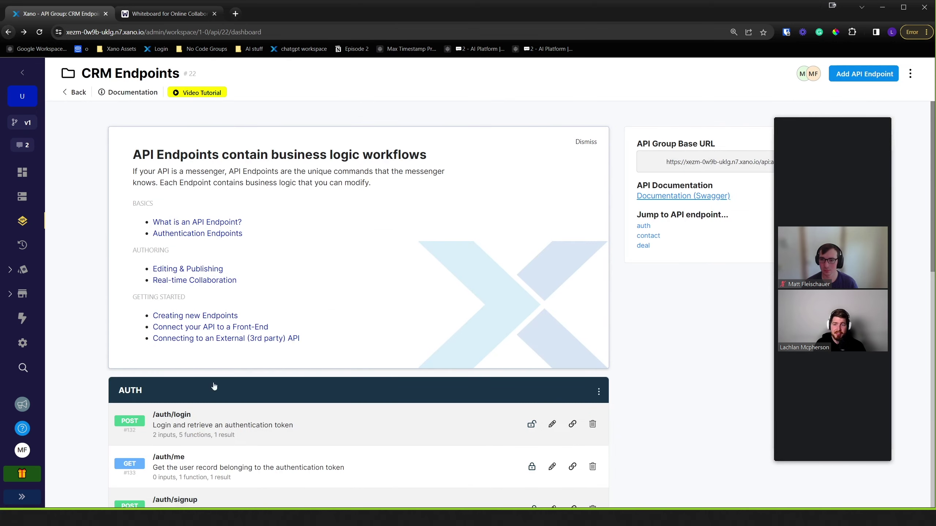
- Open /auth/login, review its five-step stack and show its Create Authentication Token settings
click(234, 384)
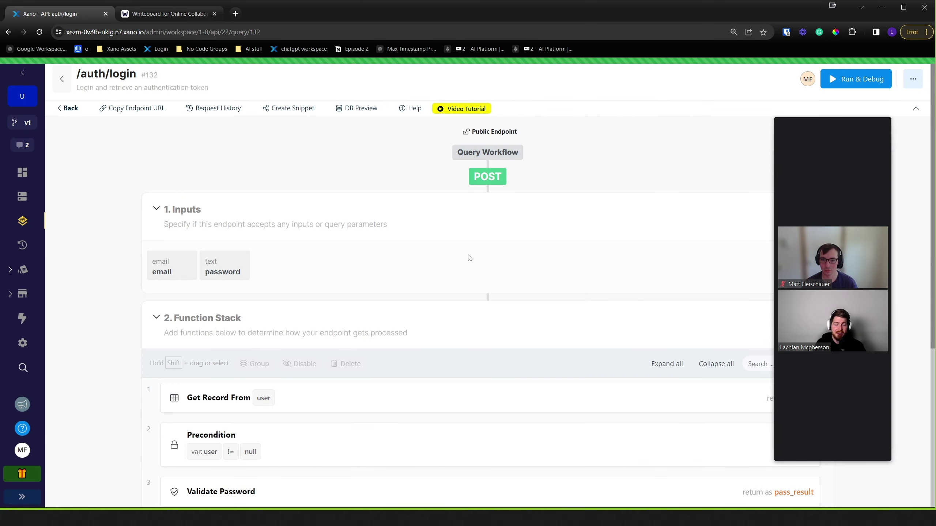
scroll(533, 261, down, 2)
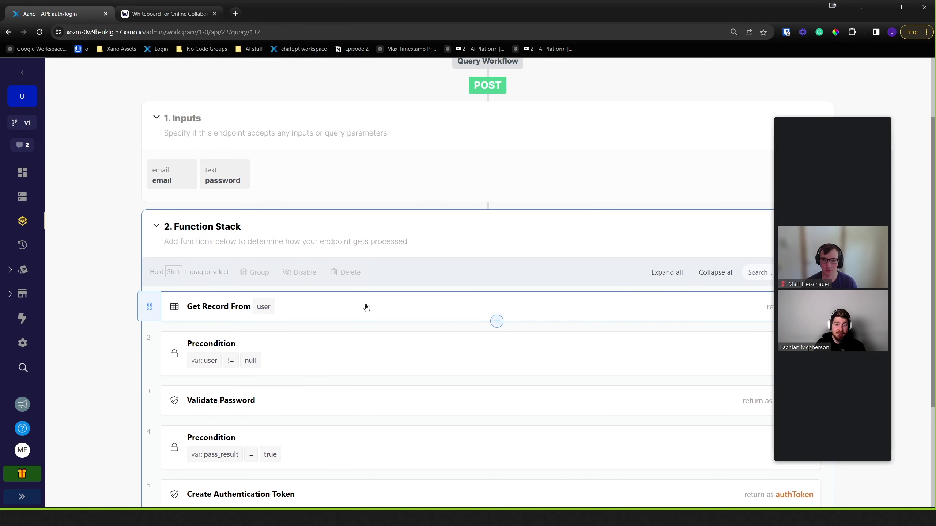
scroll(376, 309, down, 1)
scroll(351, 312, down, 1)
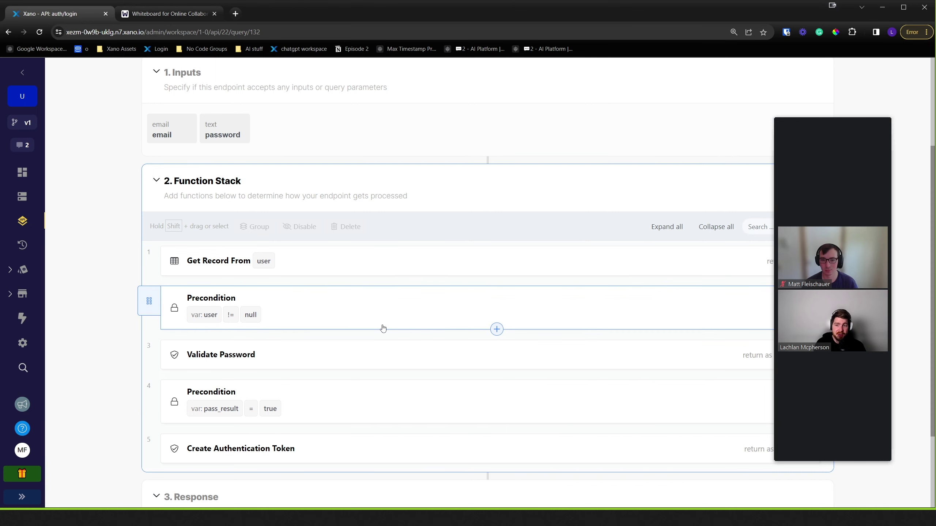
scroll(355, 372, down, 2)
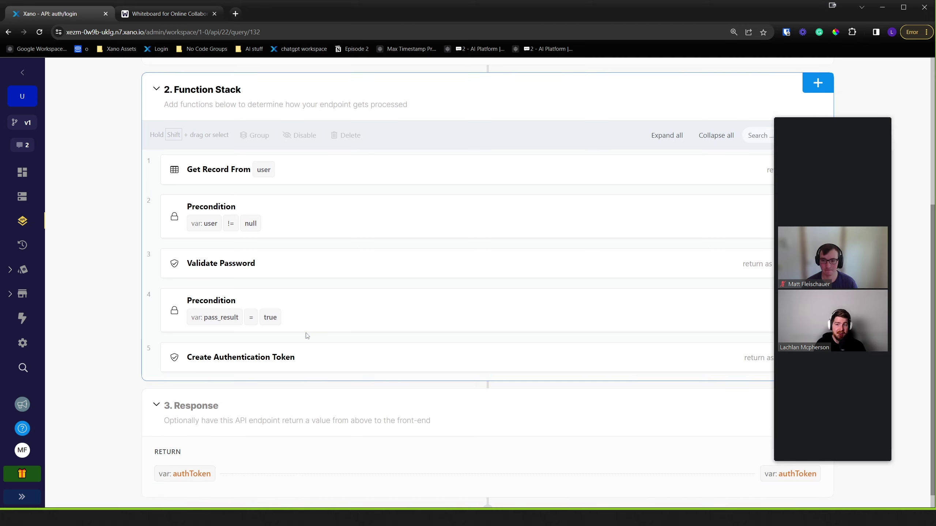
click(534, 353)
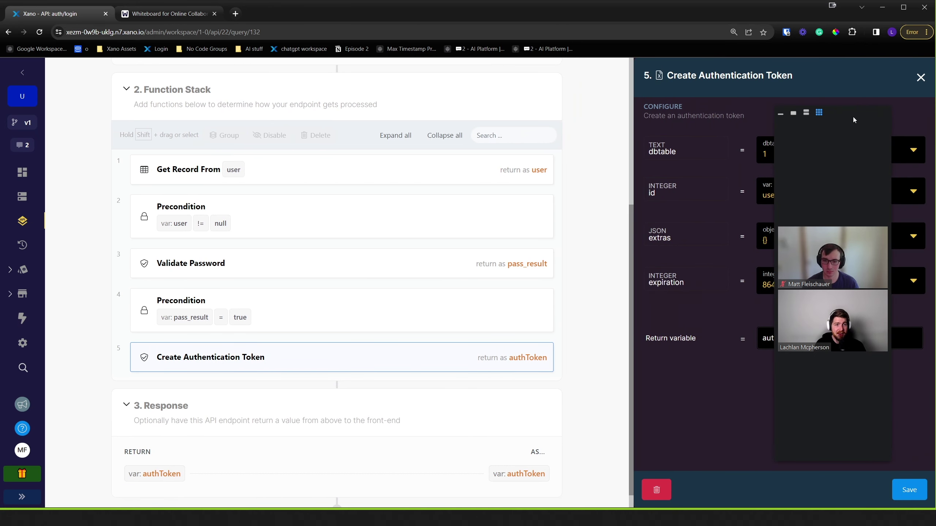
- Close the login token settings and return to the CRM Endpoints AUTH and CONTACT lists
drag(852, 119, 935, 92)
mouse_move(801, 293)
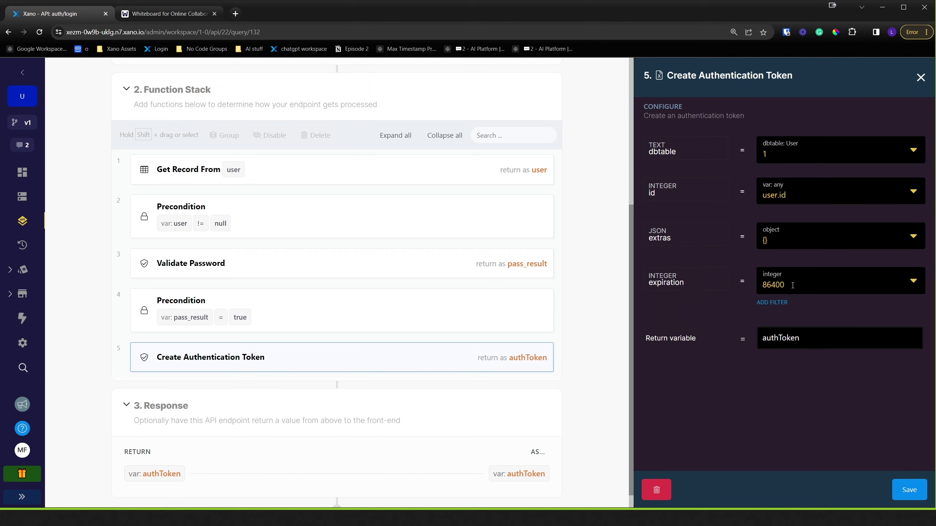
click(920, 78)
drag(821, 98, 874, 107)
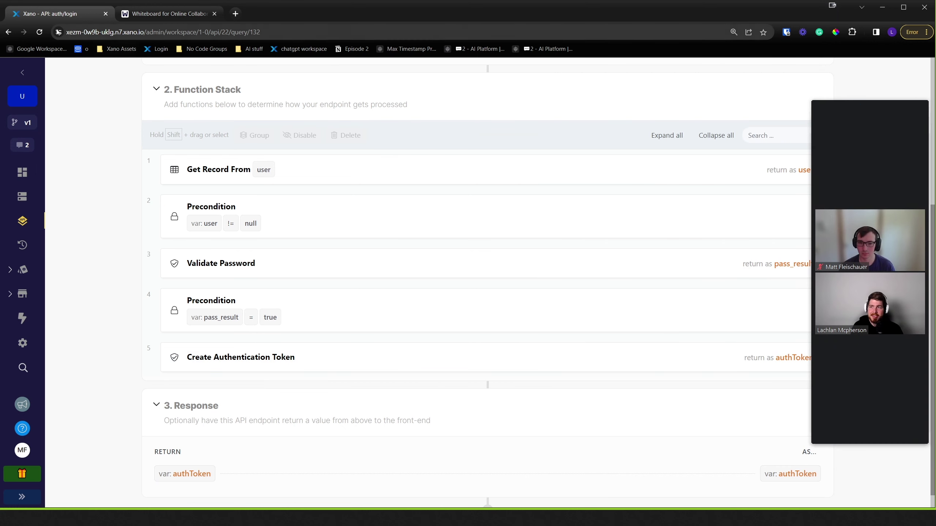
click(9, 32)
scroll(228, 258, down, 5)
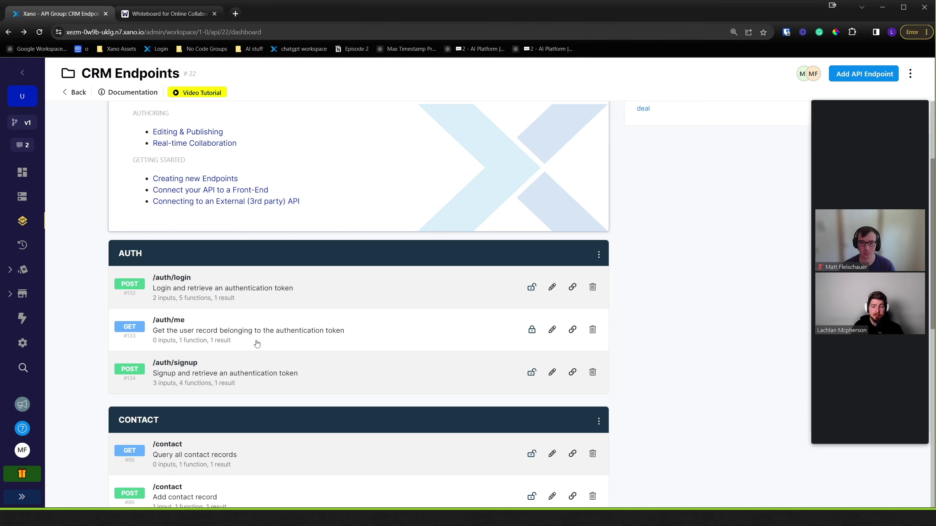
- Open /auth/me and show its Get Record From user inputs (field_name id, field_value auth id)
click(196, 336)
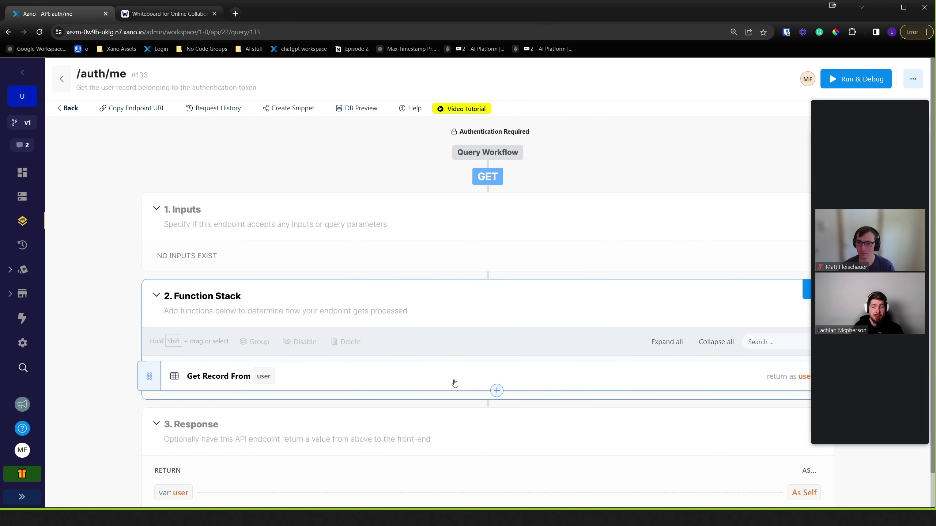
click(344, 382)
drag(876, 97, 935, 93)
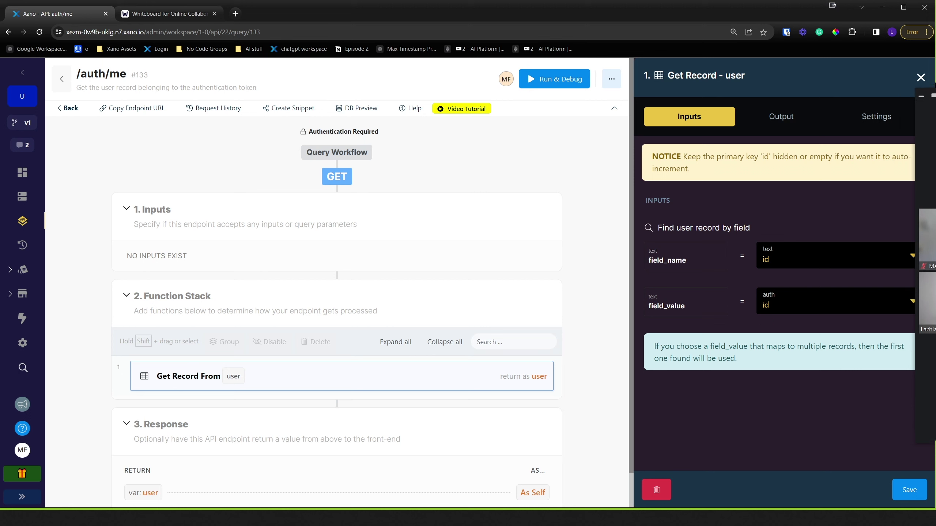
- Replace the Get Record field_value with the AUTH id variable and save the step
click(821, 308)
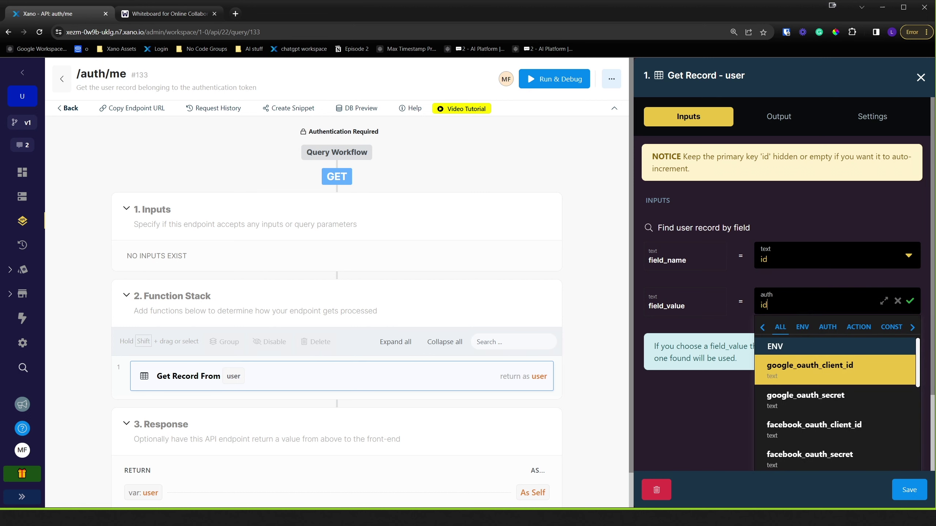
key(ctrl+a)
key(BackSpace)
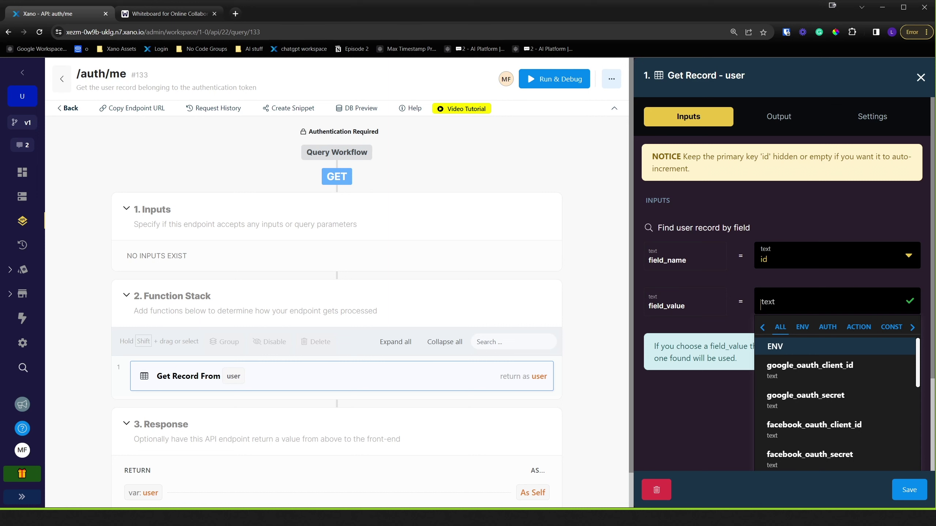
click(823, 334)
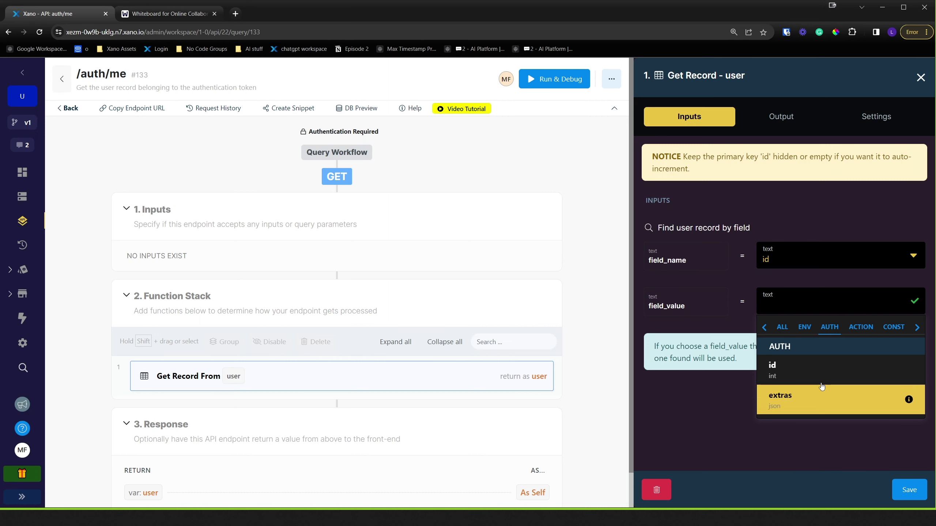
click(800, 372)
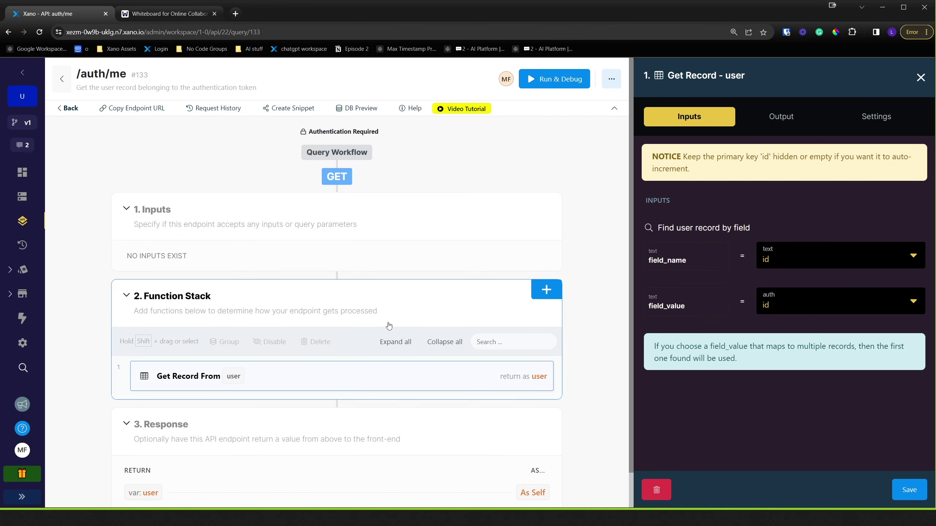
click(909, 489)
scroll(444, 259, down, 1)
scroll(399, 182, up, 2)
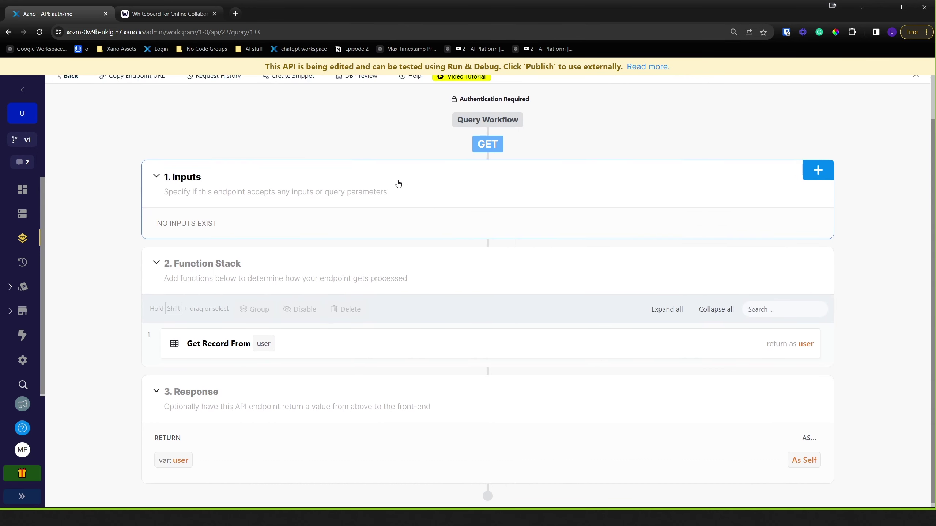
scroll(405, 232, down, 2)
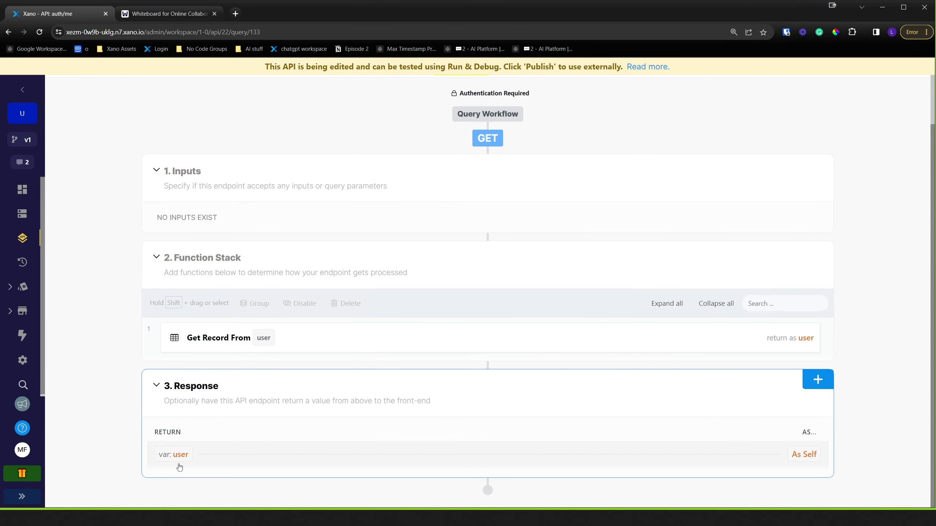
scroll(462, 236, up, 2)
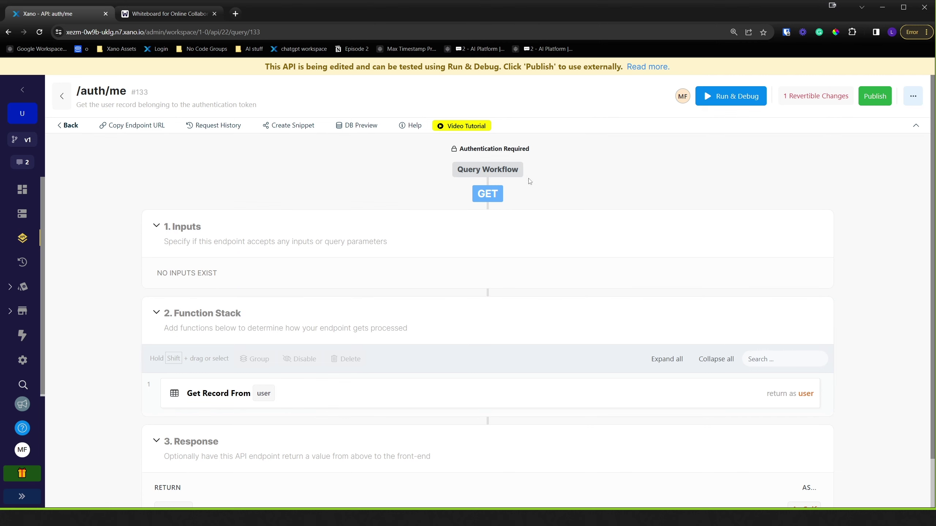
- Reopen the CRM Endpoints API group from the API list, showing /auth/me as DRAFT
click(28, 239)
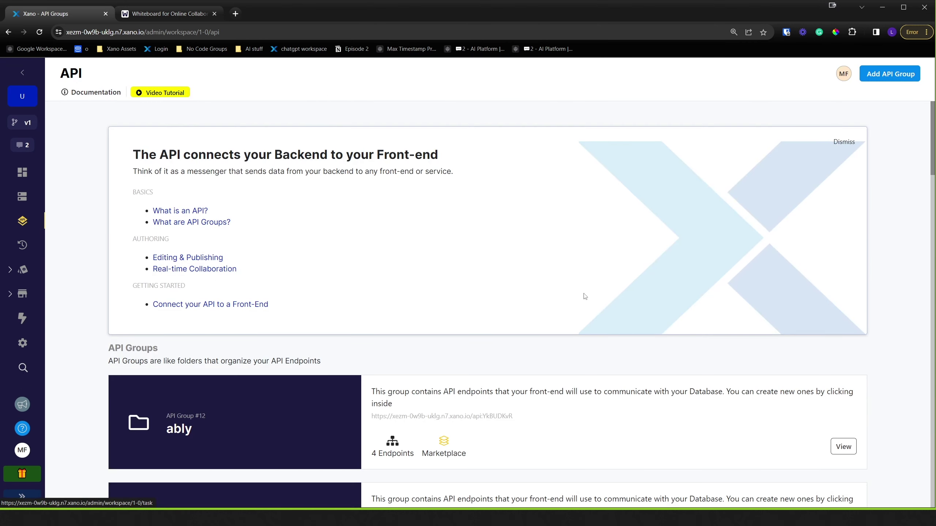
scroll(516, 310, down, 8)
click(443, 326)
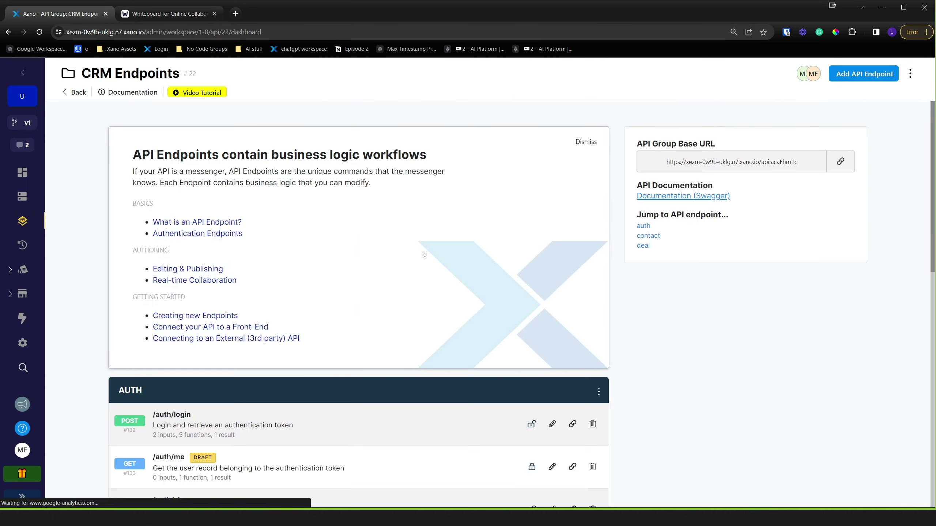
scroll(405, 295, down, 5)
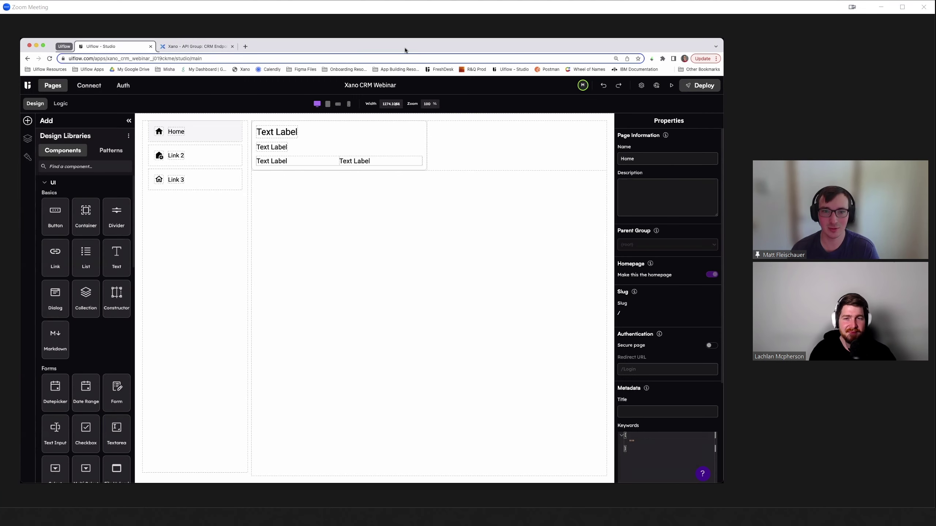
- Show UIflow's Explorer with the app's Pages and the Home page's Design Layers
mouse_move(13, 312)
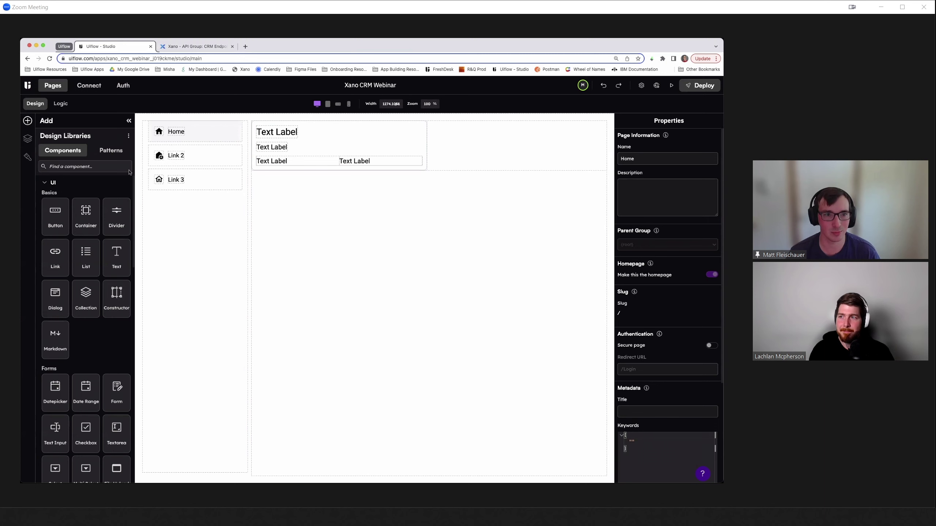
click(28, 139)
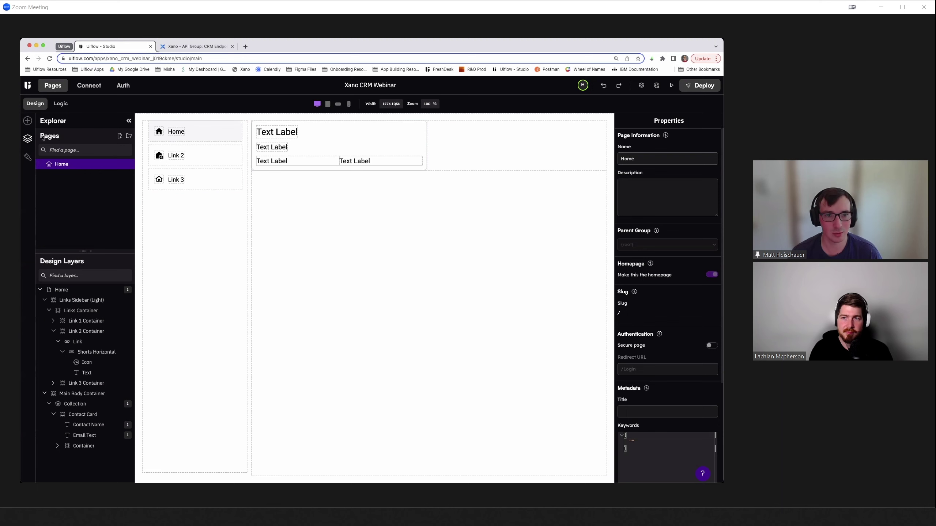
- Add a new page named Login with the lowercase slug 'login' for the /login route
click(119, 136)
text(Login)
key(Return)
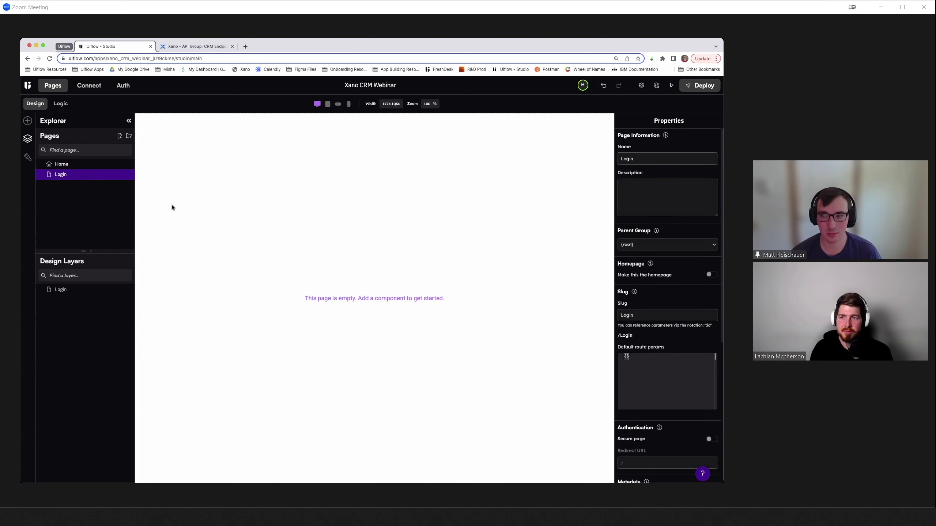
click(628, 316)
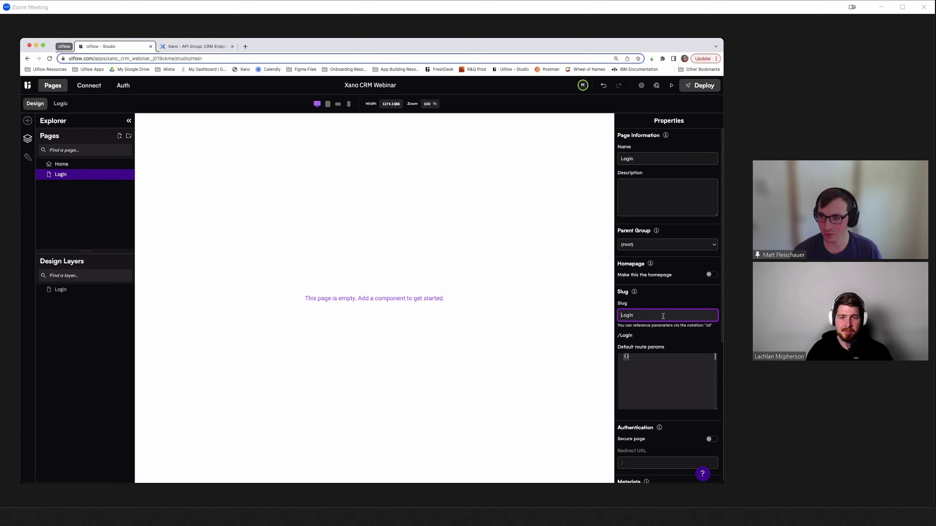
key(super+a)
text(lo)
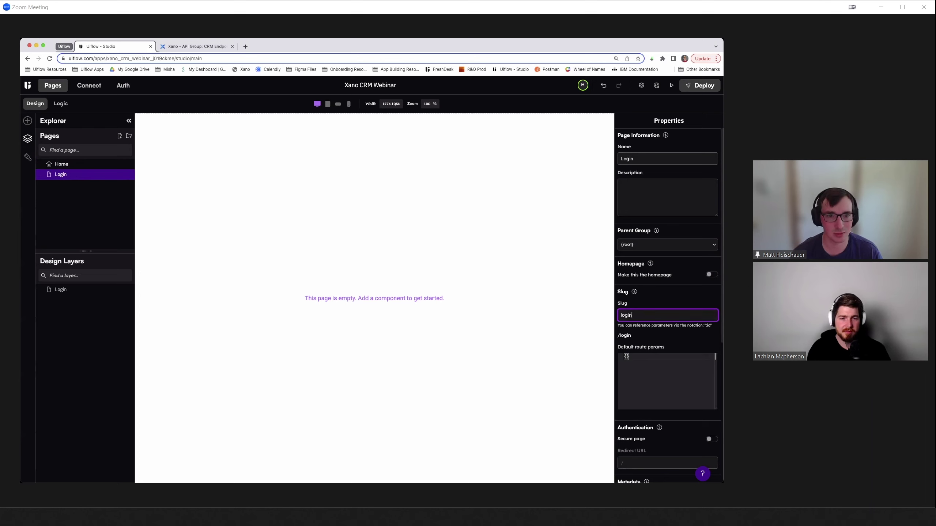
click(89, 208)
click(28, 121)
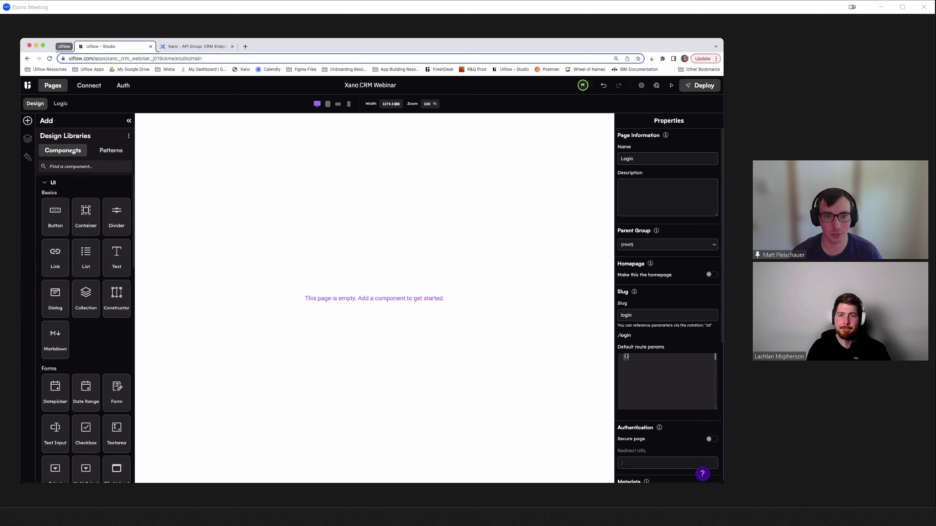
- Place the Login Form pattern, with email, password fields and Login button, on the Login page
click(112, 150)
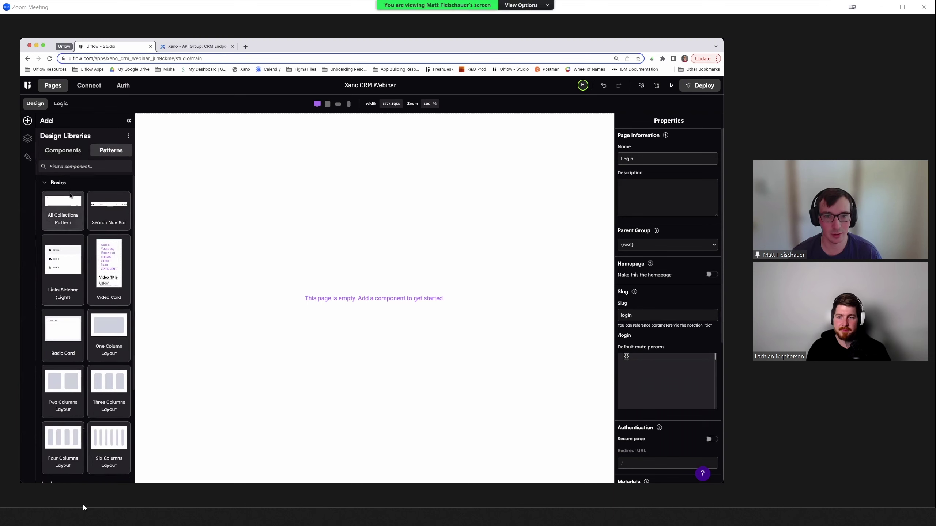
scroll(83, 232, down, 5)
click(21, 499)
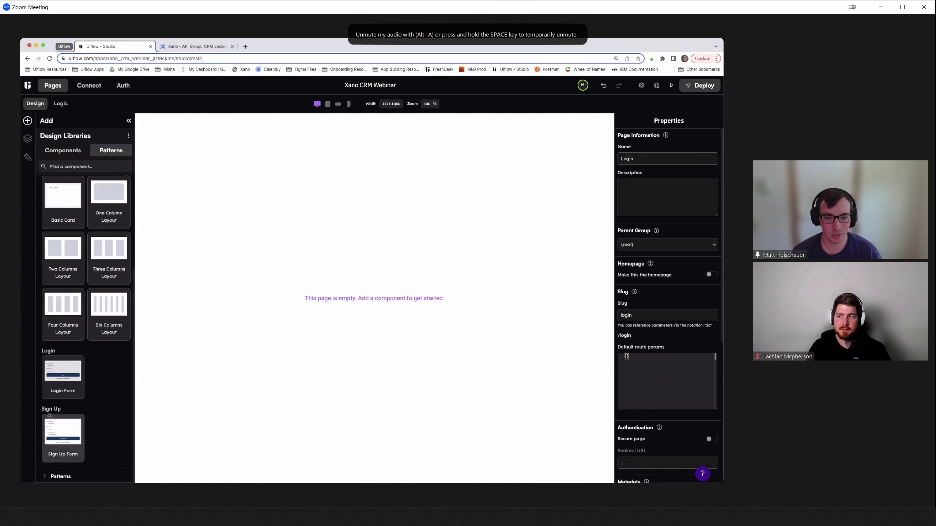
drag(62, 374, 306, 254)
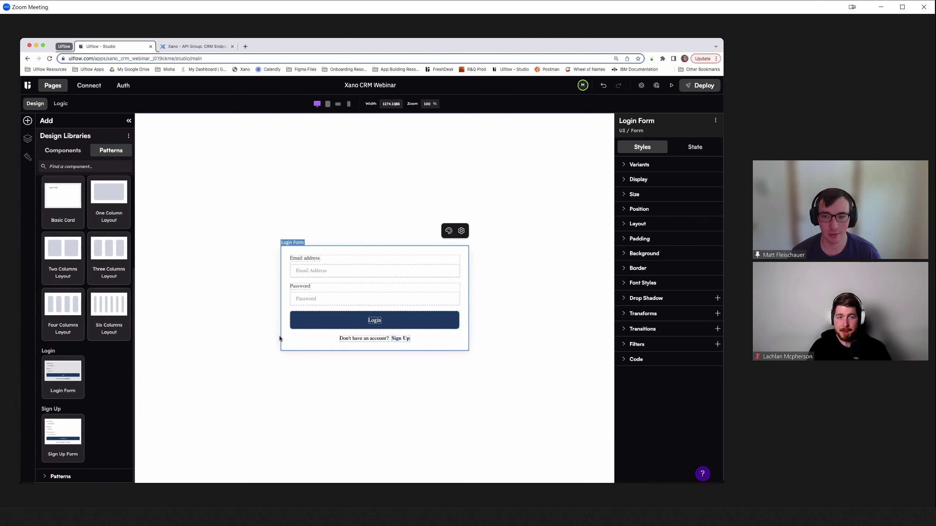
click(63, 150)
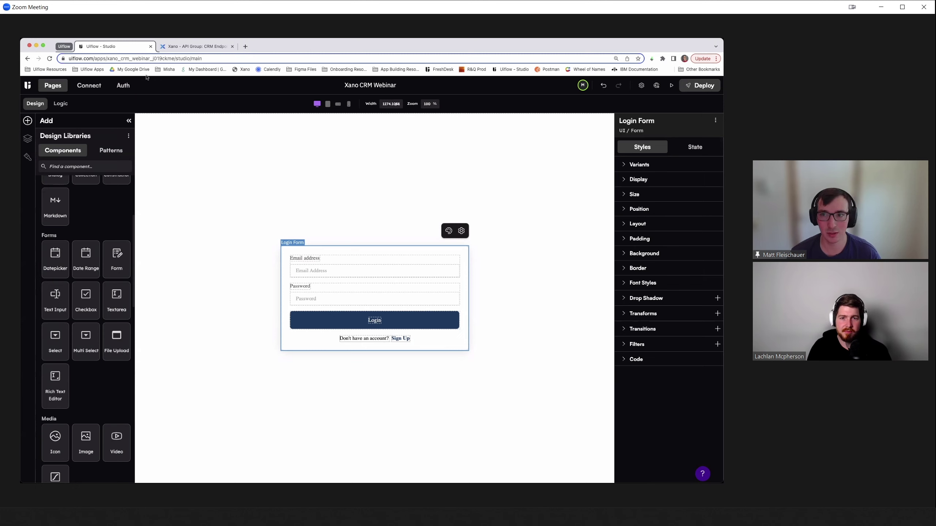
- Configure Xano as the app's auth provider in the Auth tab, ready to fill loginUrl
click(123, 86)
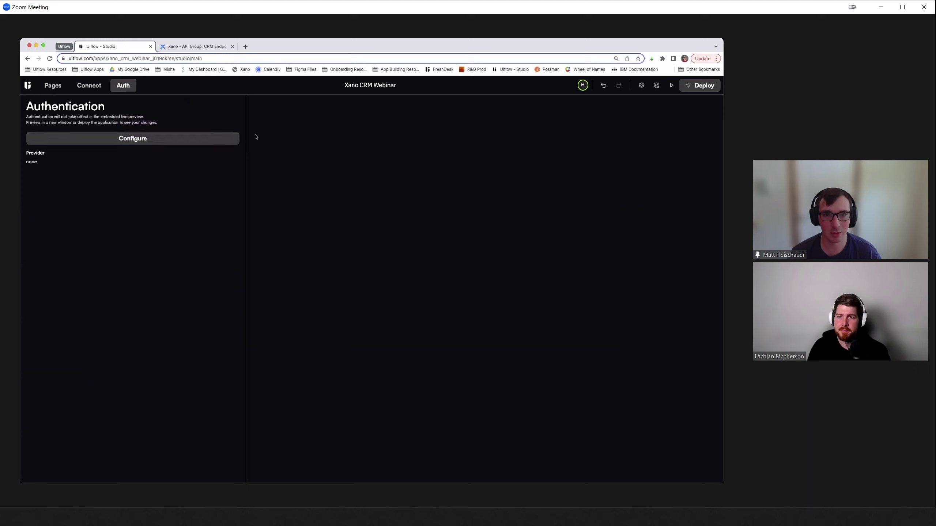
click(114, 142)
click(138, 161)
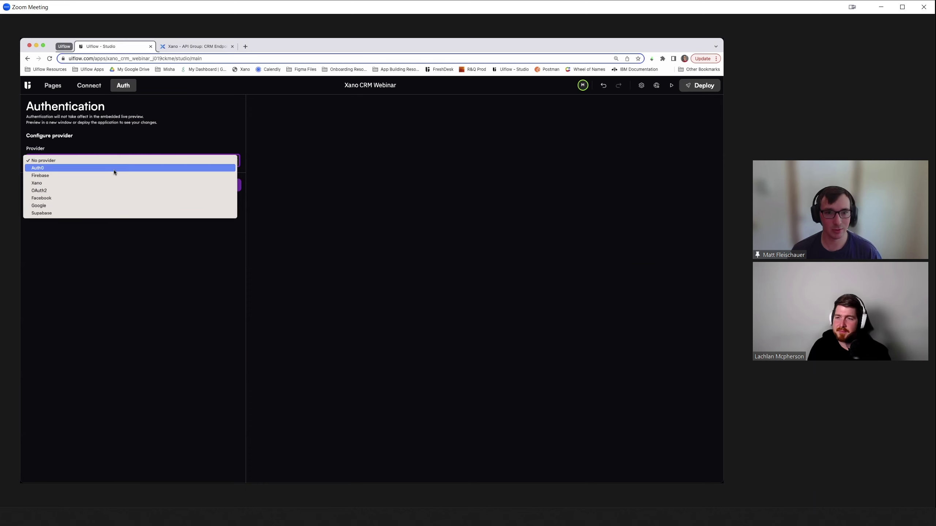
click(103, 183)
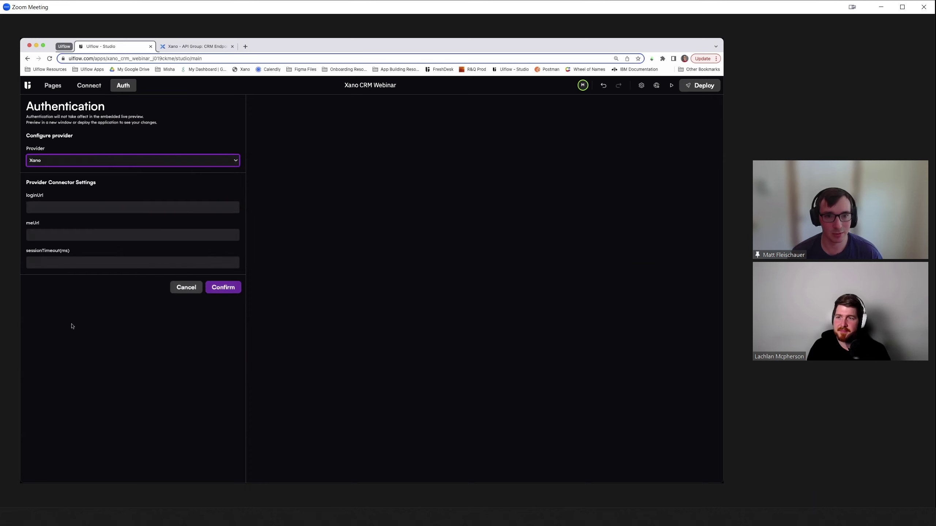
click(52, 207)
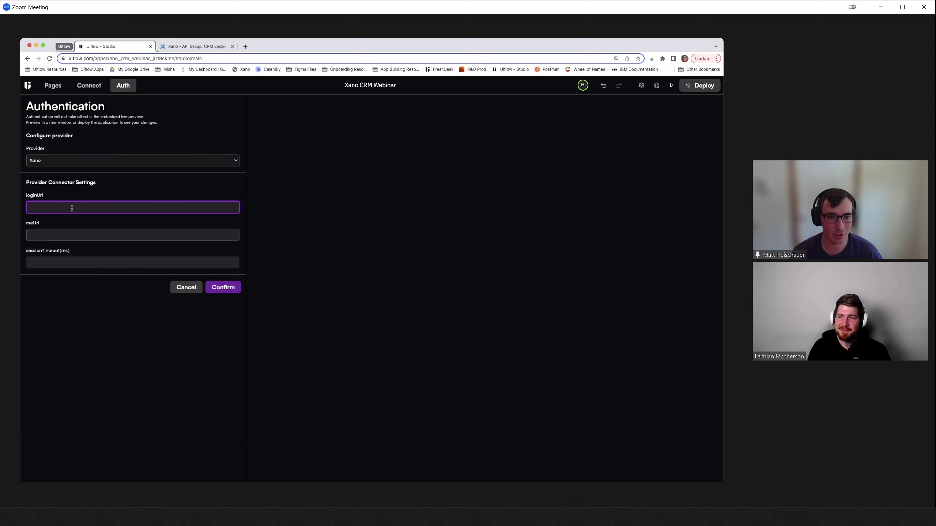
- Copy the Xano /auth/login endpoint link into UIflow's loginUrl setting
click(214, 46)
scroll(239, 246, down, 2)
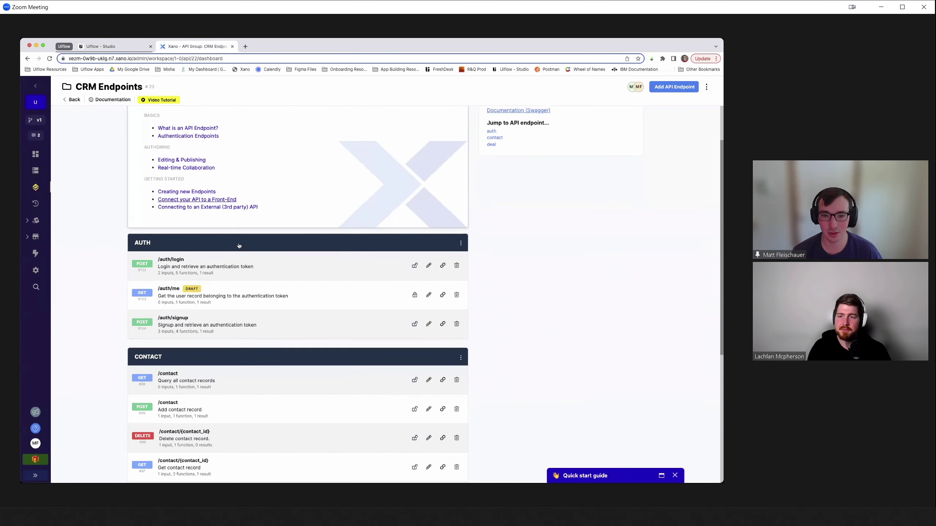
scroll(239, 246, down, 2)
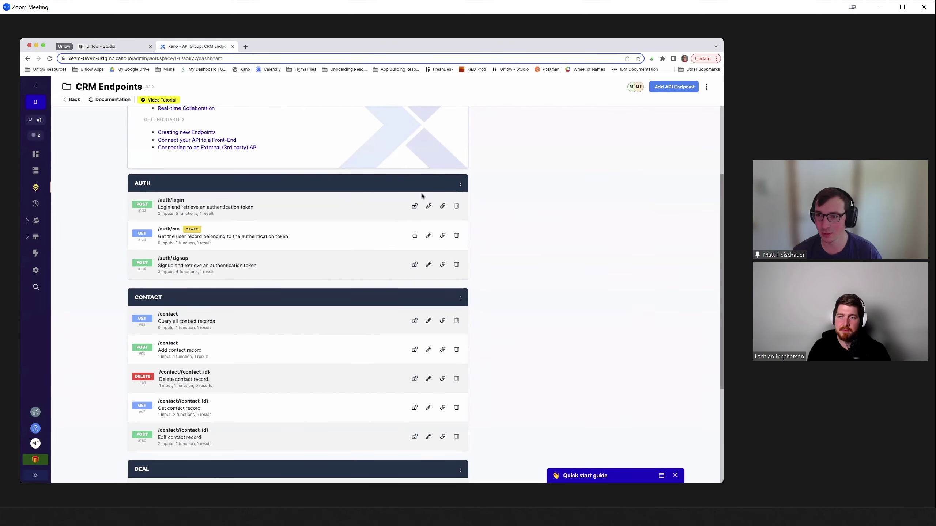
click(442, 207)
click(97, 48)
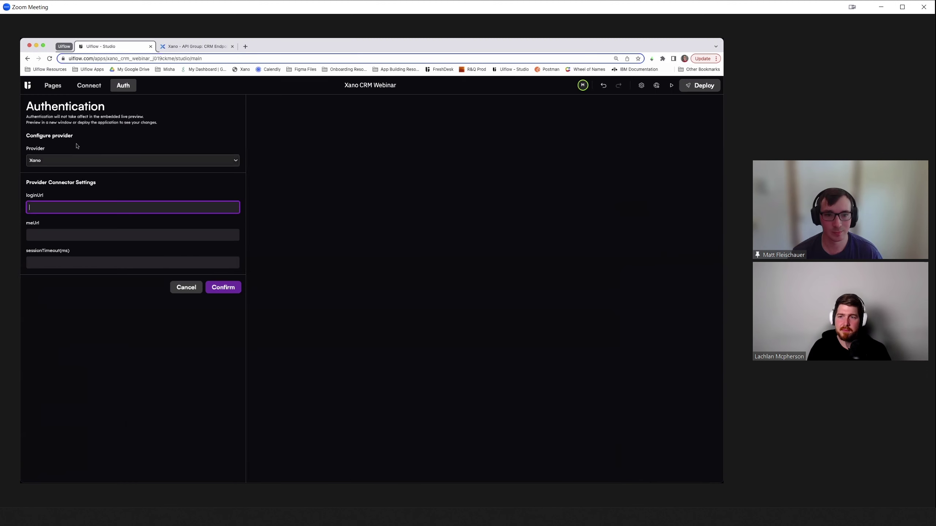
key(super+v)
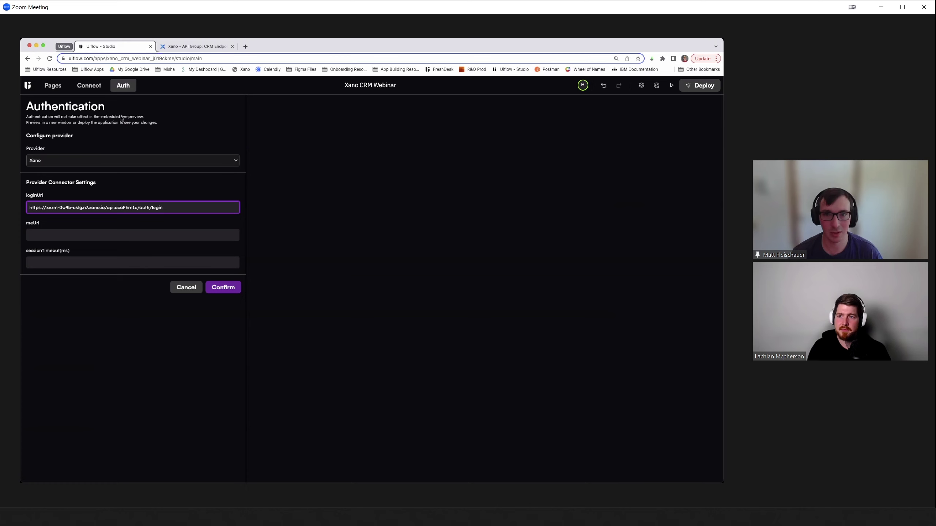
- Copy the Xano /auth/me endpoint link into UIflow's meUrl setting
click(182, 48)
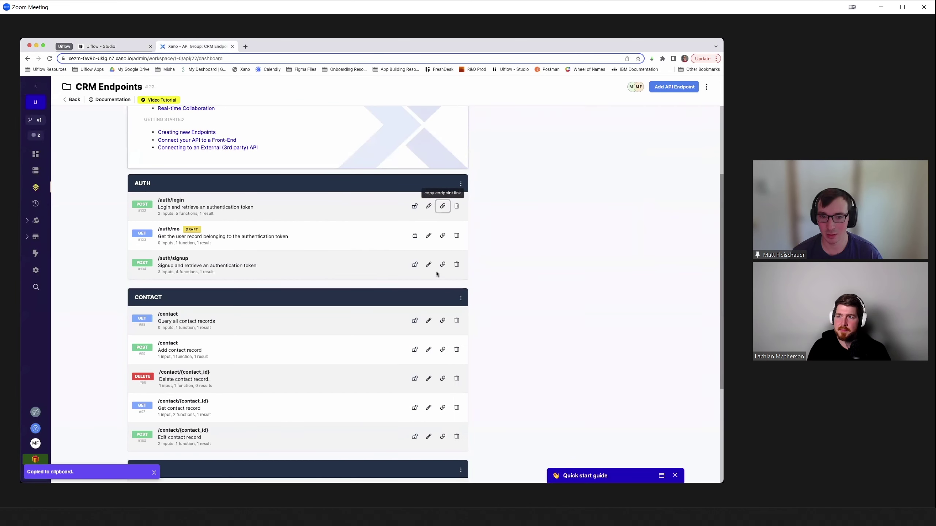
click(443, 236)
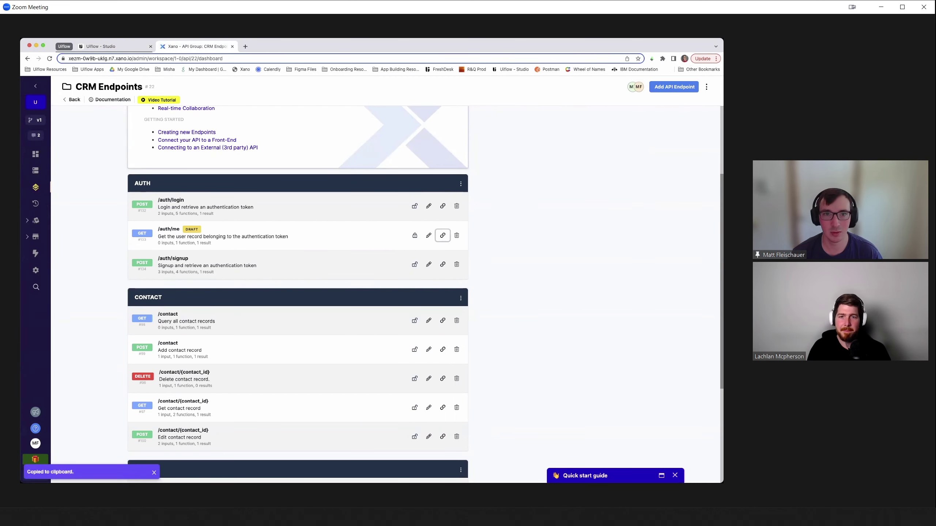
click(86, 46)
click(104, 244)
key(super+v)
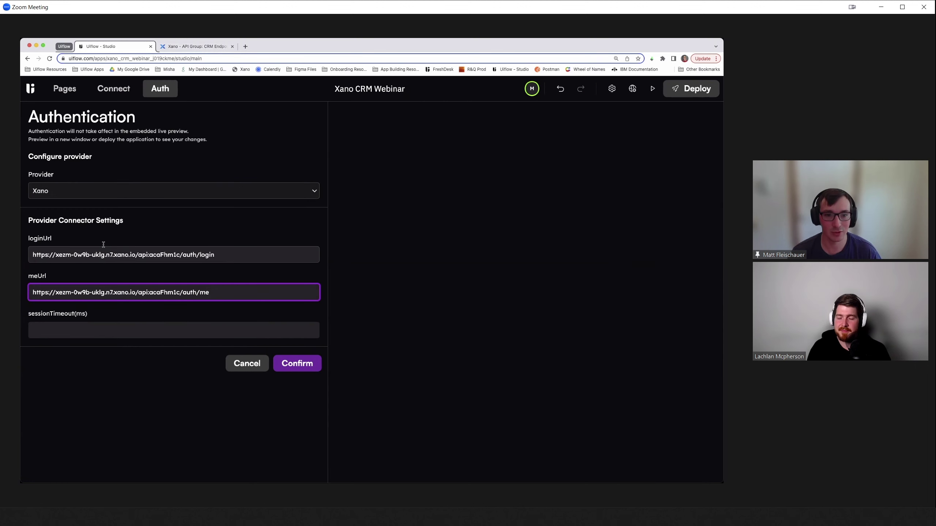
- Recopy the /auth/login link for loginUrl and confirm the Xano authentication settings
click(37, 252)
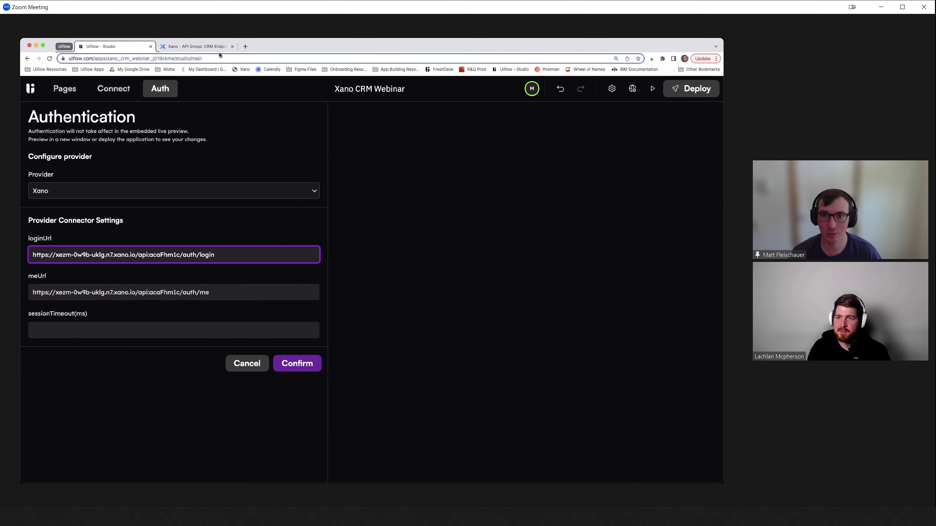
click(217, 49)
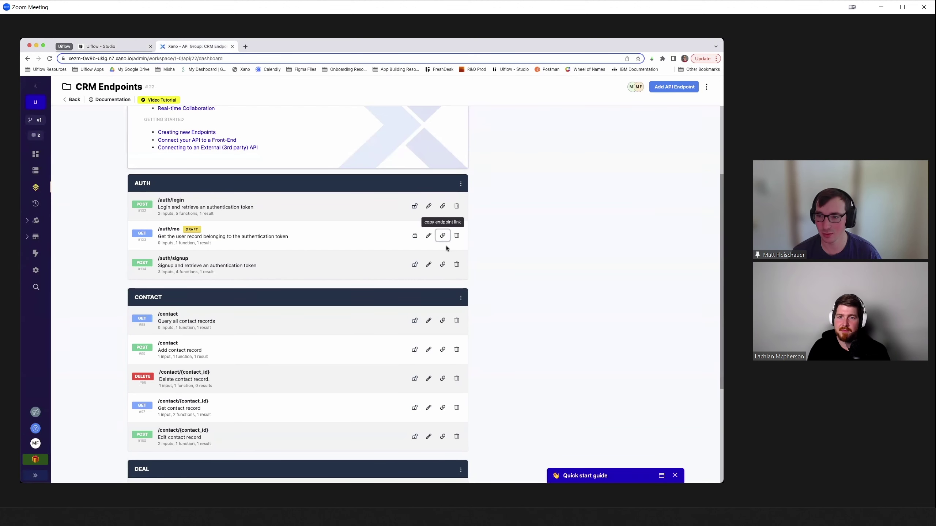
click(444, 206)
click(95, 49)
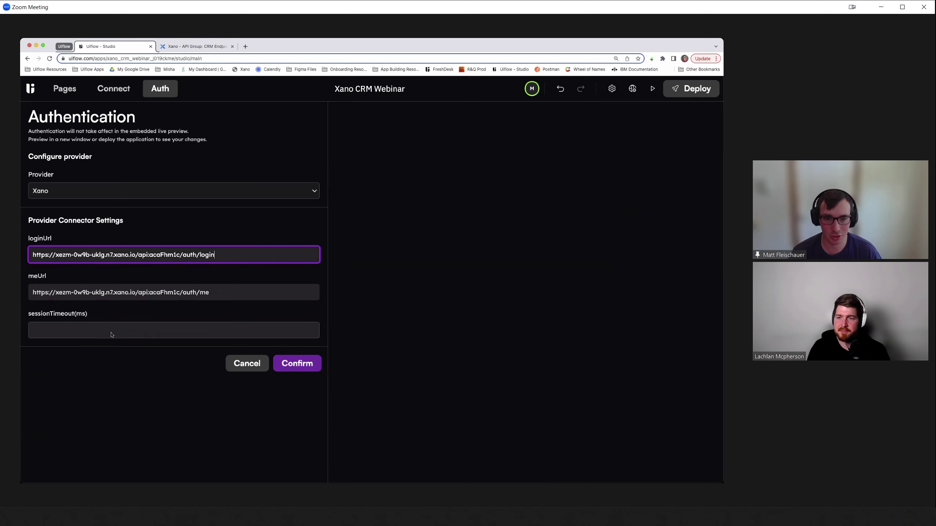
click(291, 364)
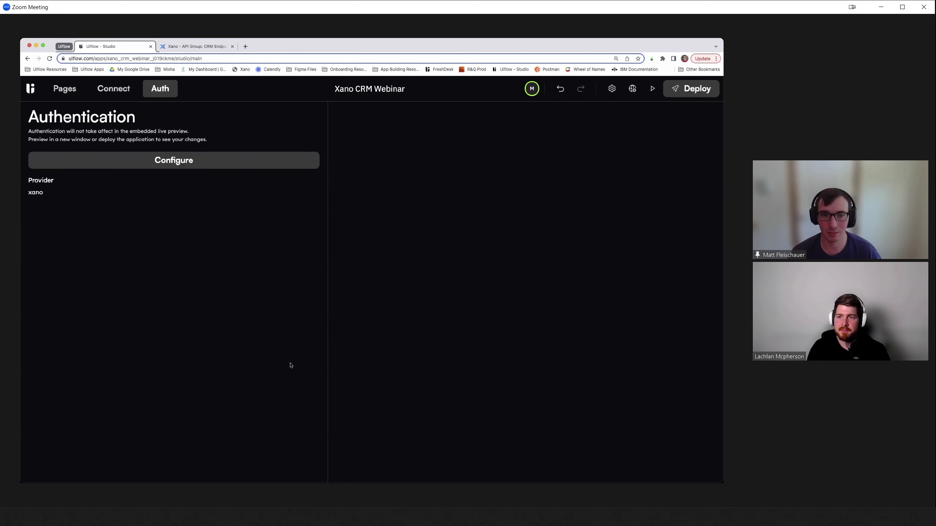
- Add Email Input, Password Input and Login Button nodes to the Login page's Default flow
click(65, 91)
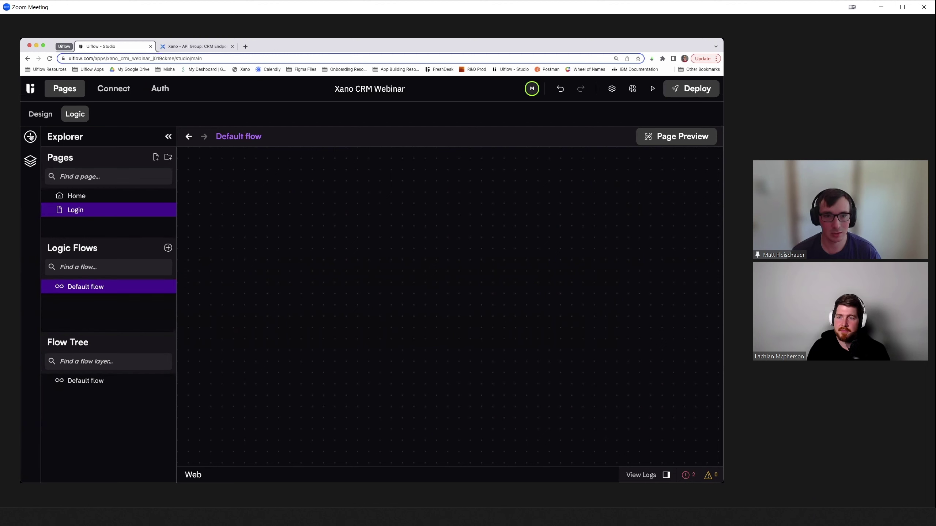
click(30, 136)
scroll(97, 368, down, 2)
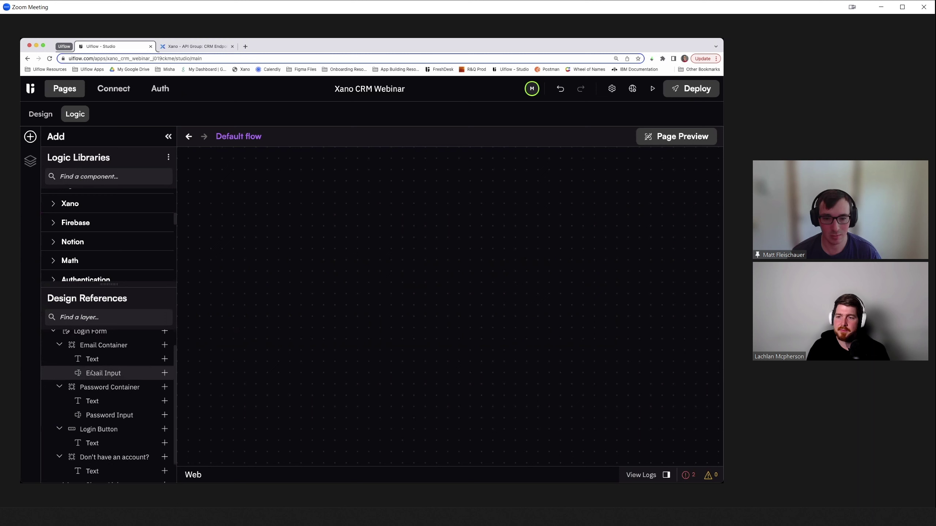
click(92, 374)
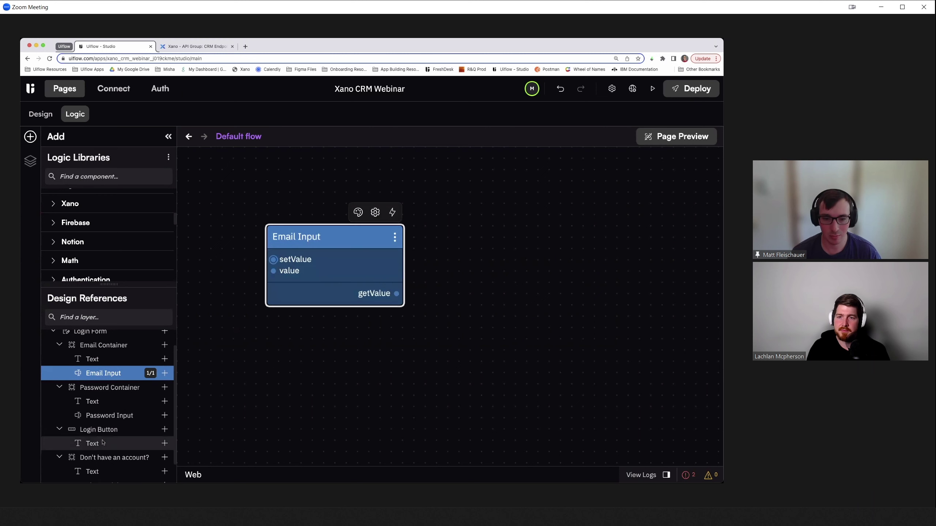
drag(107, 416, 275, 338)
drag(82, 435, 290, 174)
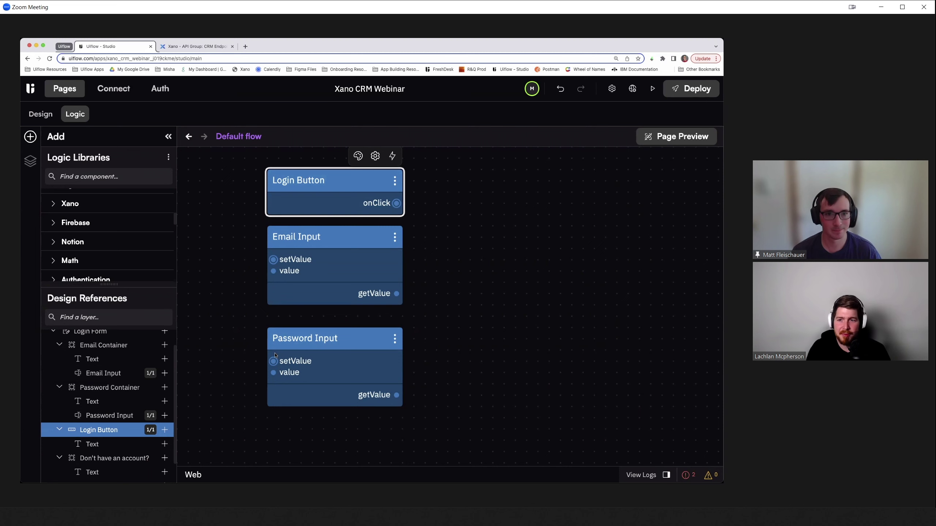
scroll(332, 353, down, 2)
scroll(445, 337, right, 1)
scroll(445, 337, up, 1)
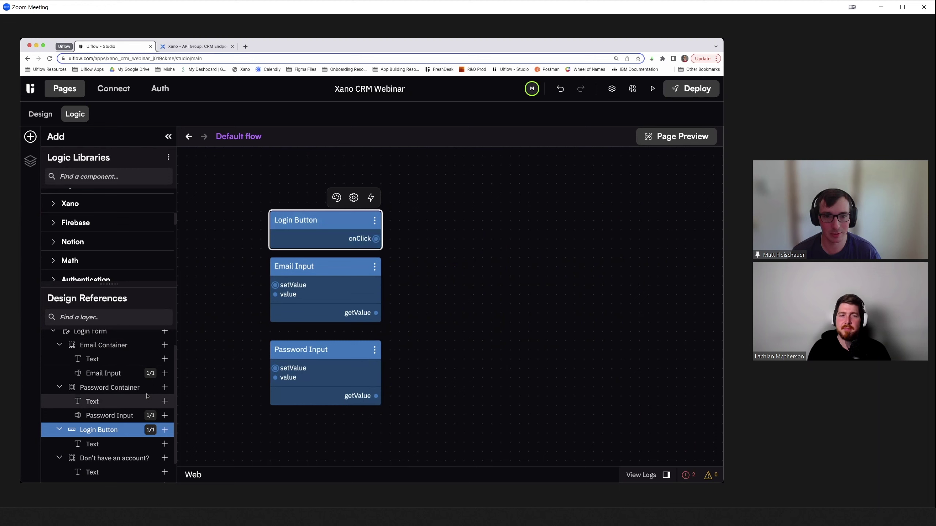
scroll(99, 252, up, 2)
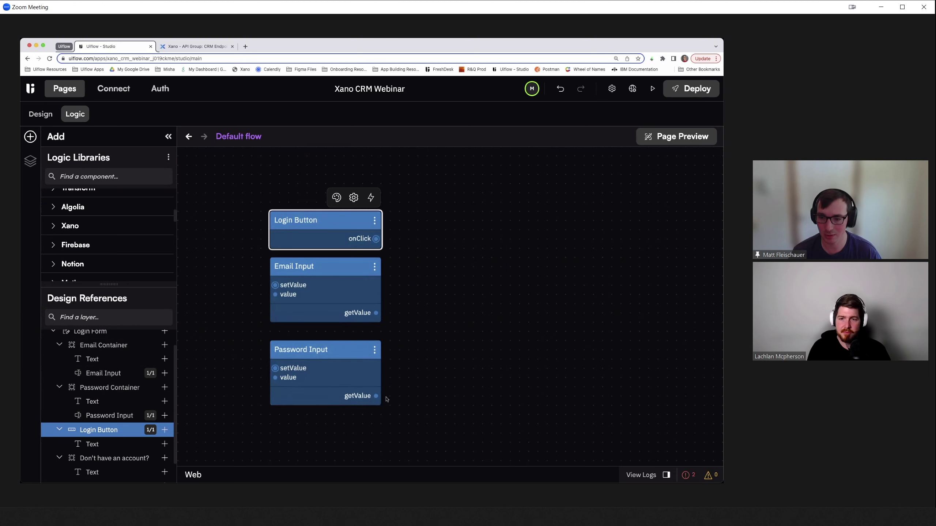
click(89, 178)
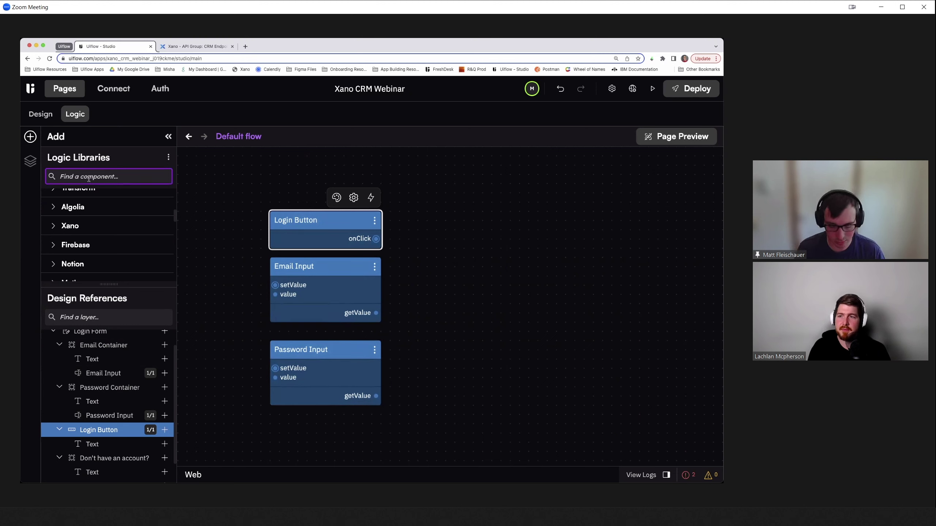
- Add a Xano Auth node, wiring Login onClick, email and password values into it
text(auth)
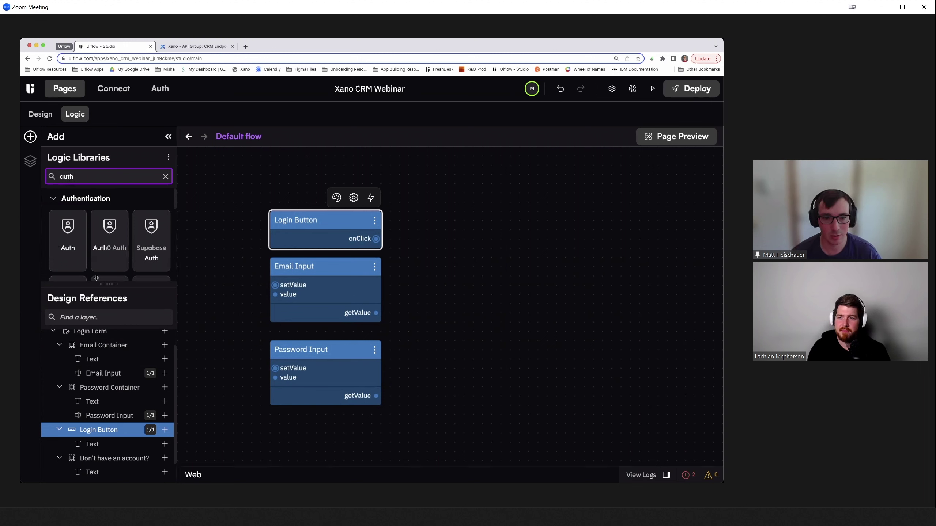
scroll(116, 253, down, 1)
scroll(115, 253, down, 4)
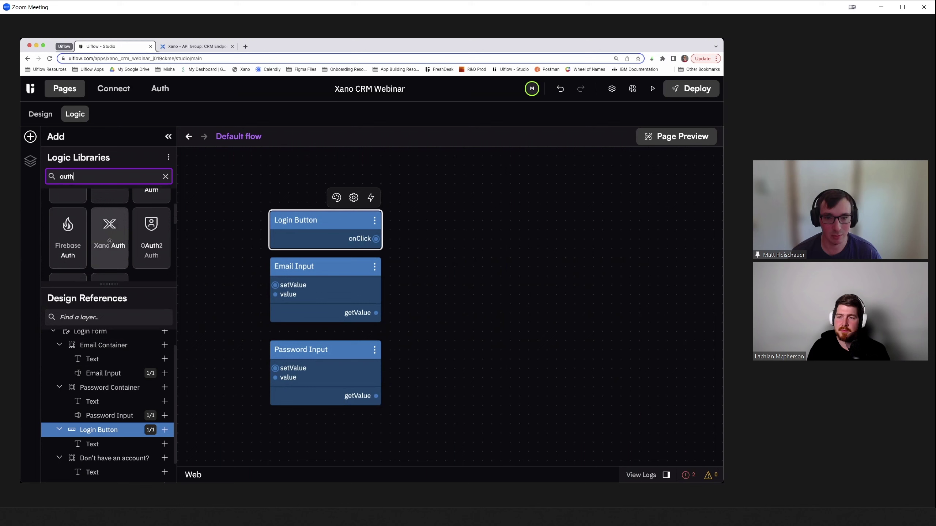
drag(98, 227, 445, 231)
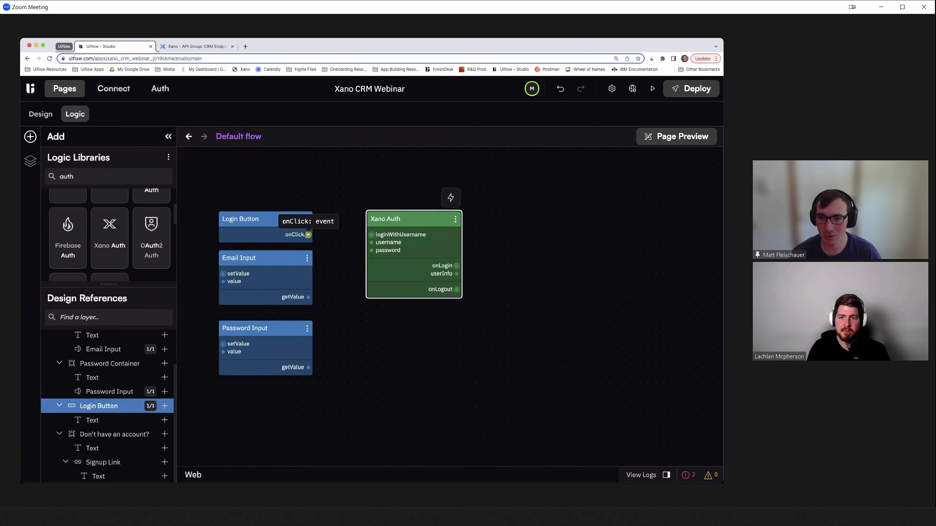
drag(309, 235, 407, 229)
drag(308, 298, 369, 252)
mouse_move(309, 367)
mouse_down()
mouse_move(356, 314)
mouse_move(384, 250)
mouse_move(370, 258)
mouse_move(322, 368)
mouse_move(310, 367)
mouse_up()
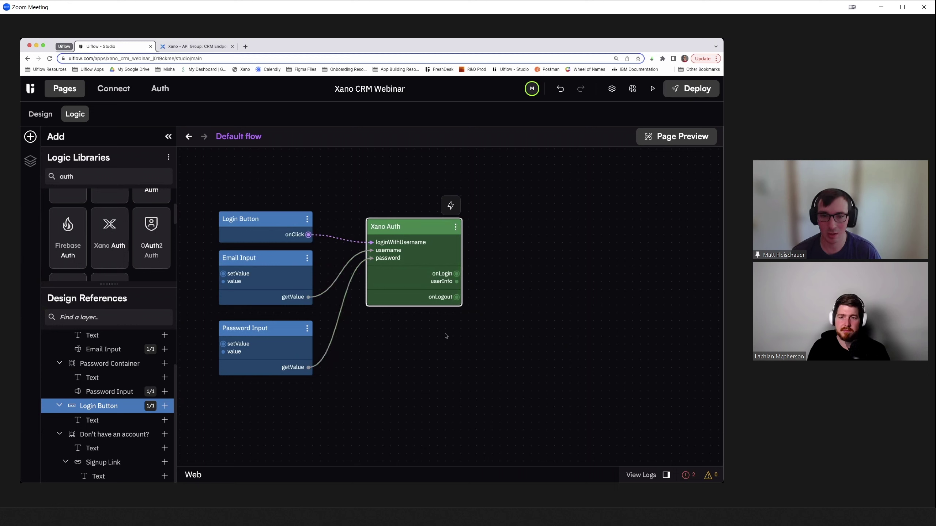
- Add a Go to Page node on Xano Auth's onLogin with the page path set to /
double_click(102, 177)
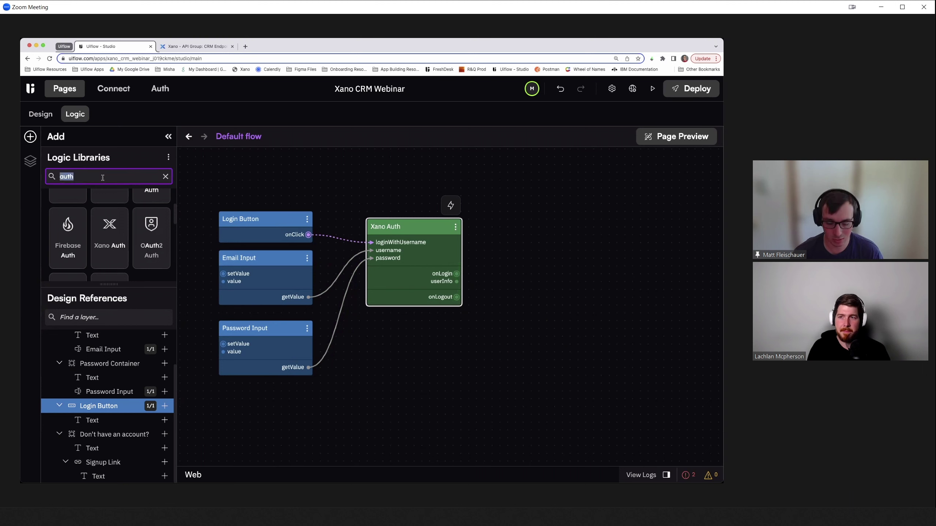
text(go)
drag(68, 236, 497, 273)
click(576, 237)
click(625, 344)
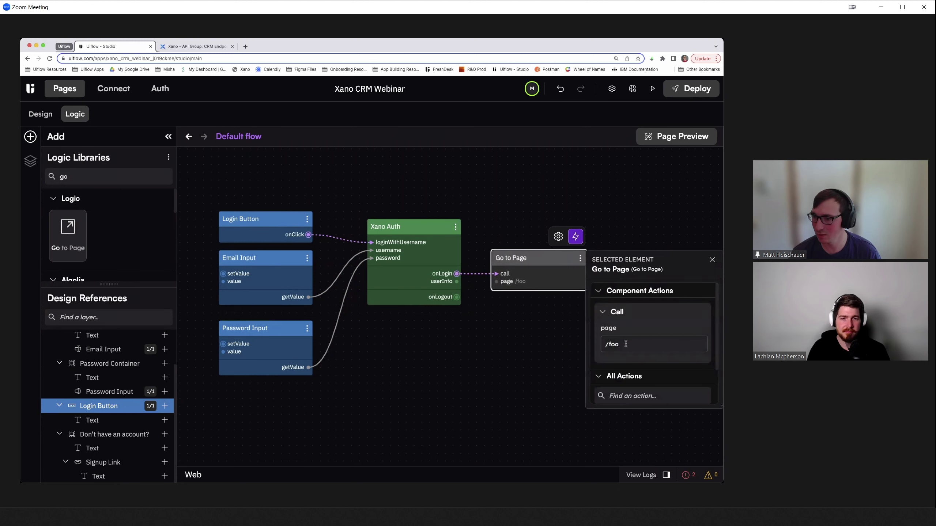
key(BackSpace)
key(BackSpace)
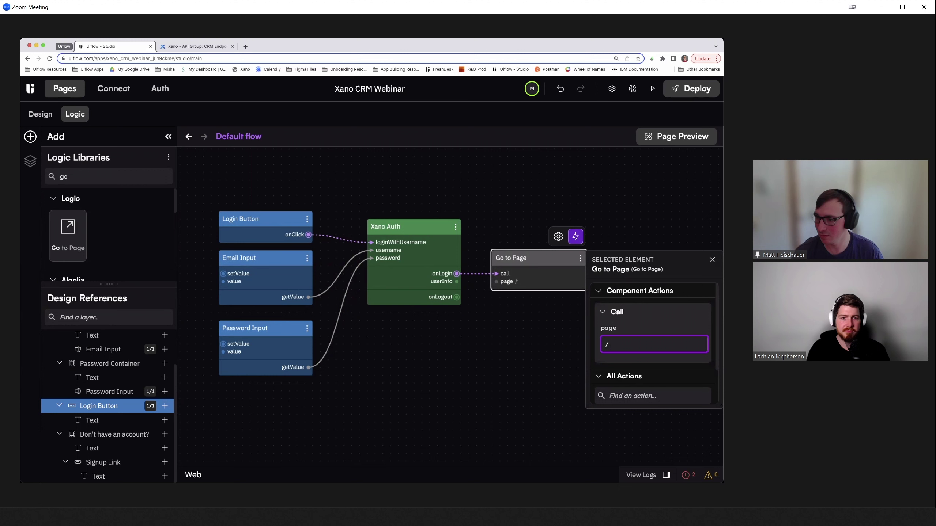
drag(534, 258, 526, 259)
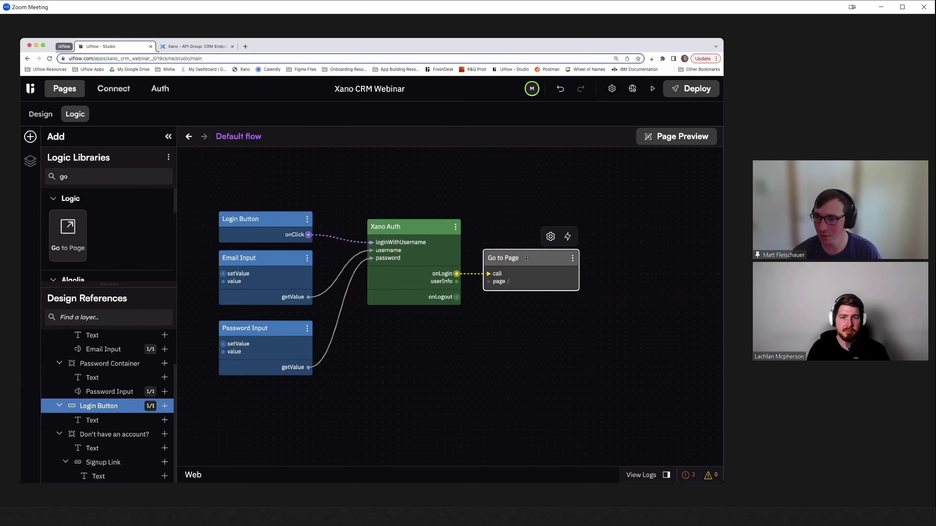
click(489, 348)
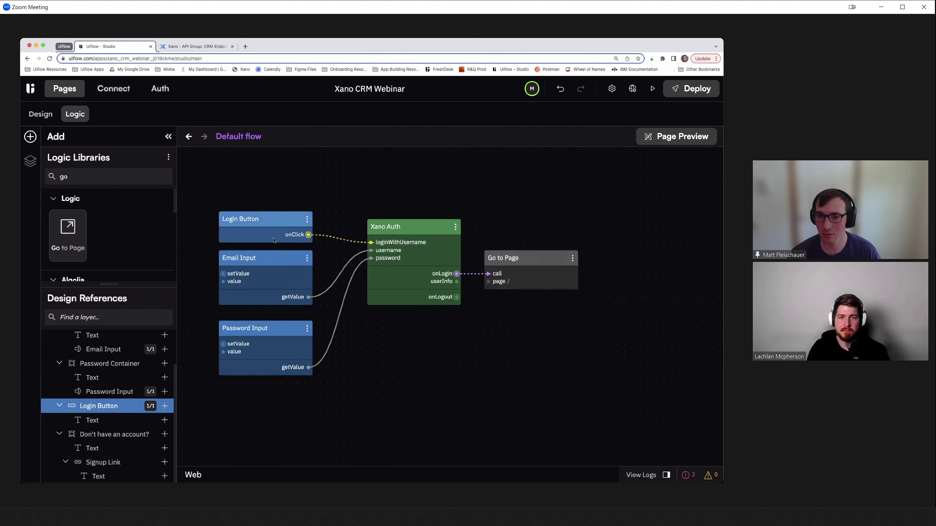
click(251, 221)
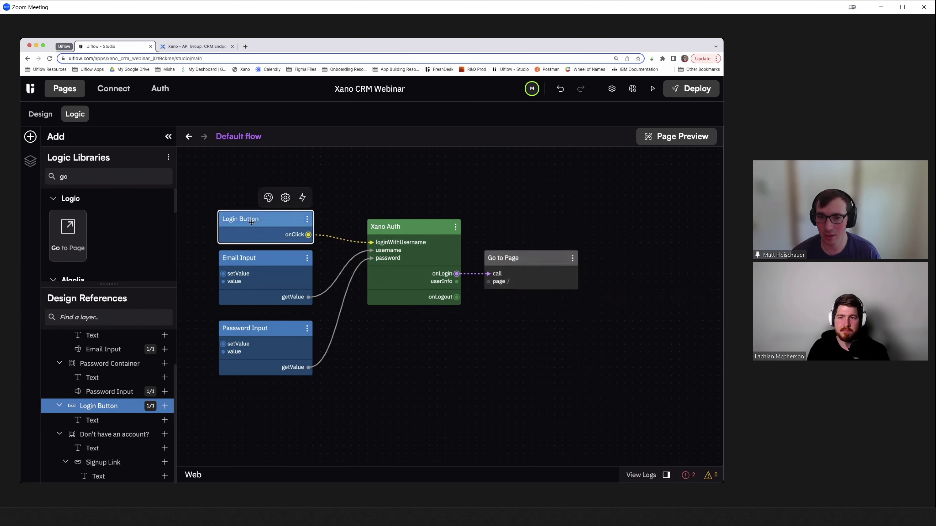
- Open the preview in a new window and try logging in with the user's email and password
click(652, 89)
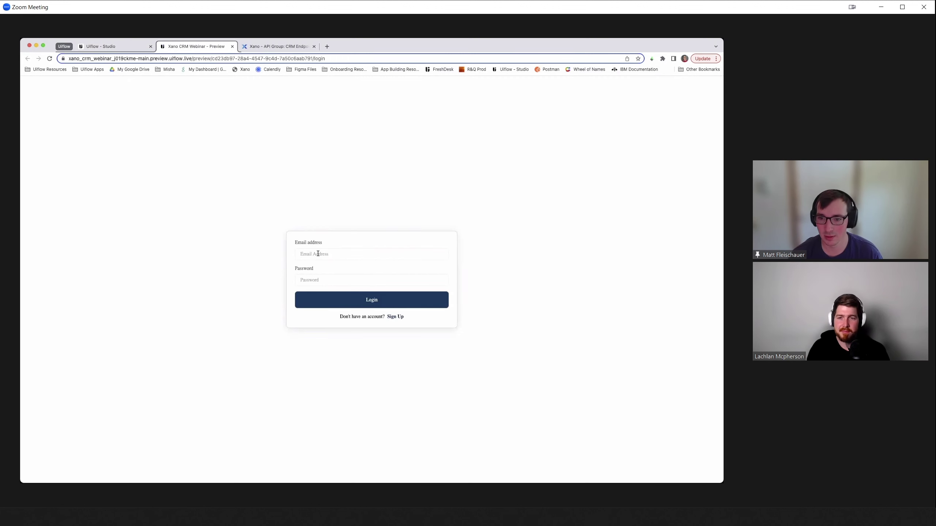
click(318, 254)
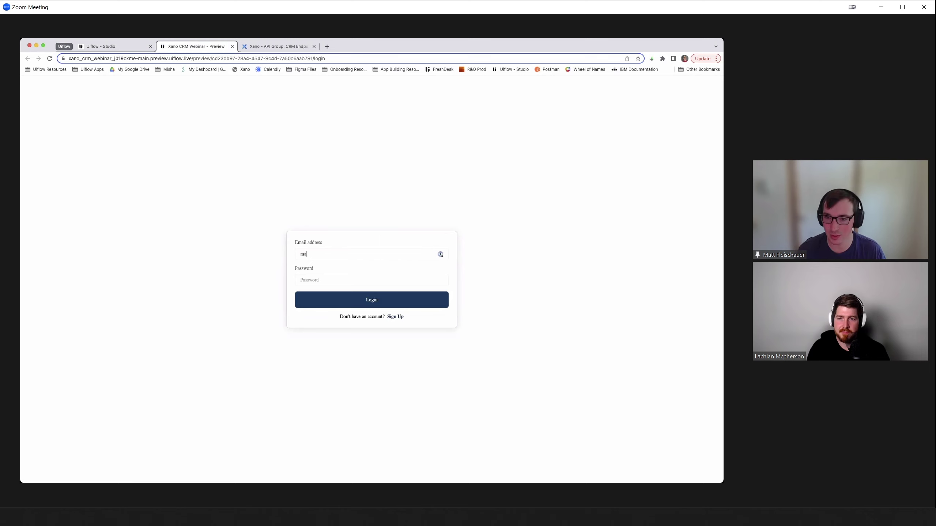
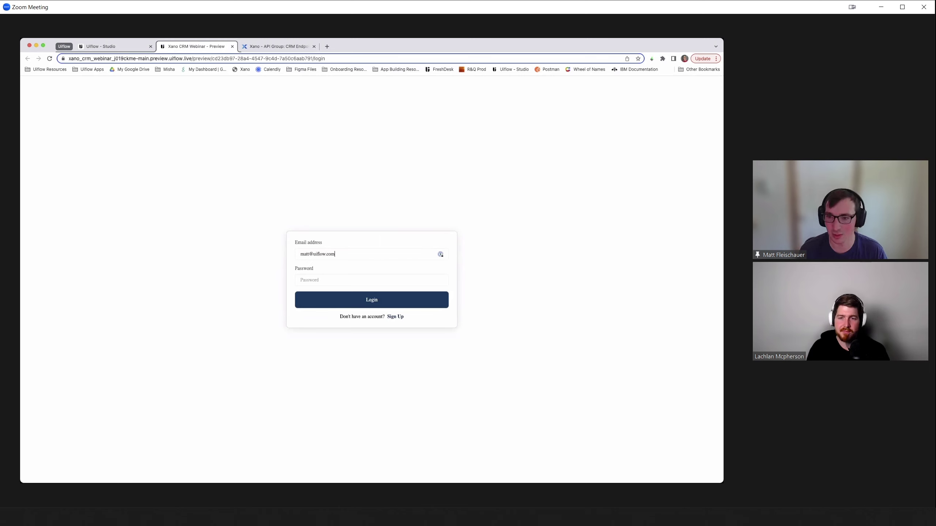
key(Tab)
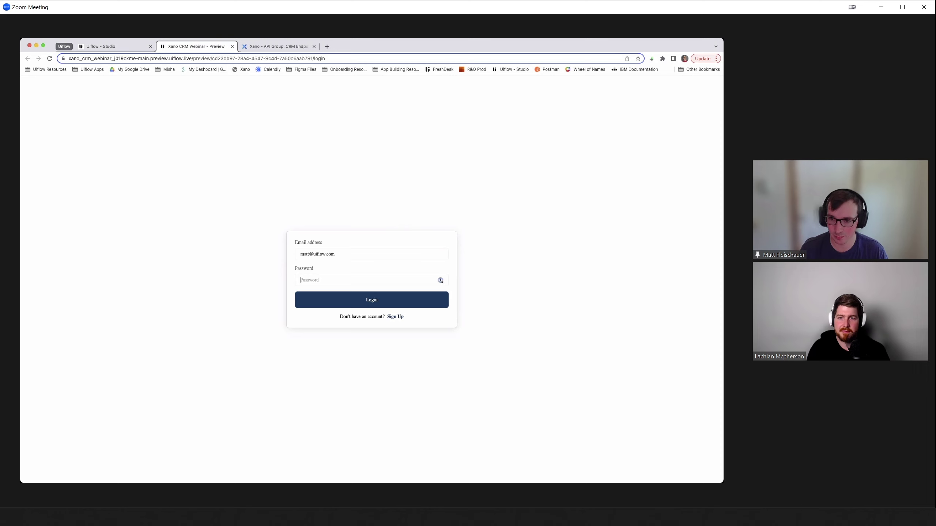
text(p)
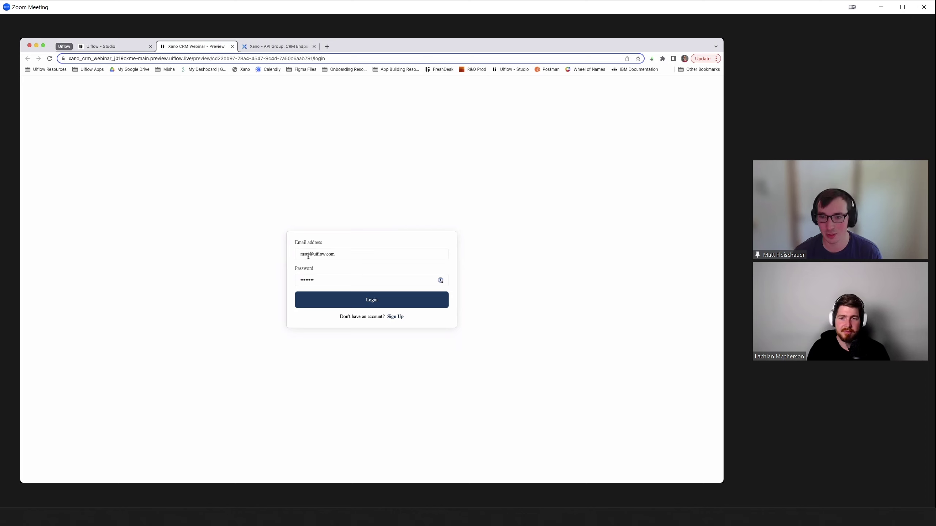
click(341, 300)
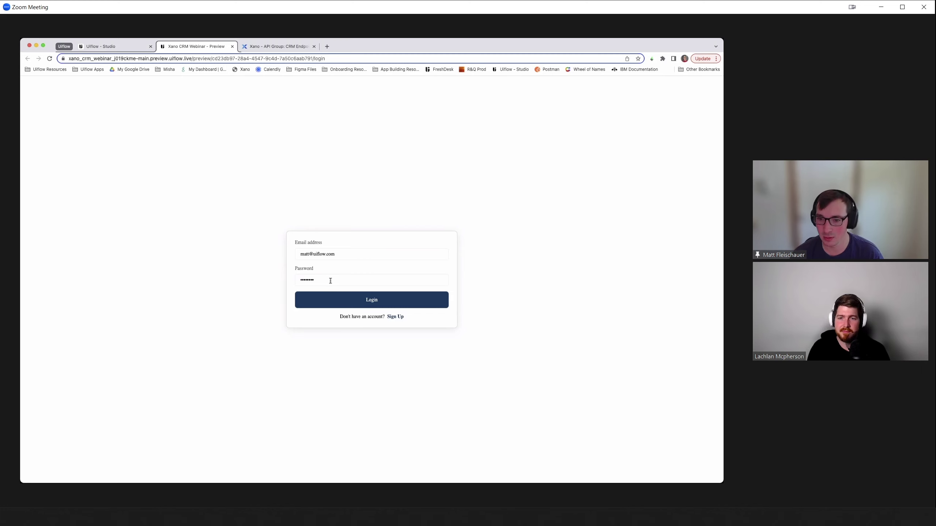
- Re-enter the password in the preview login form and submit it successfully
drag(338, 281, 271, 283)
key(BackSpace)
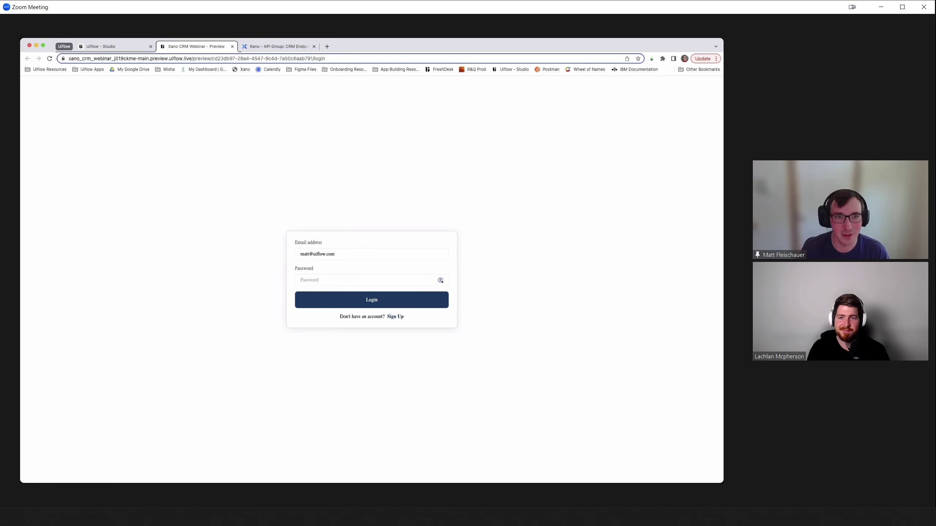
text(•)
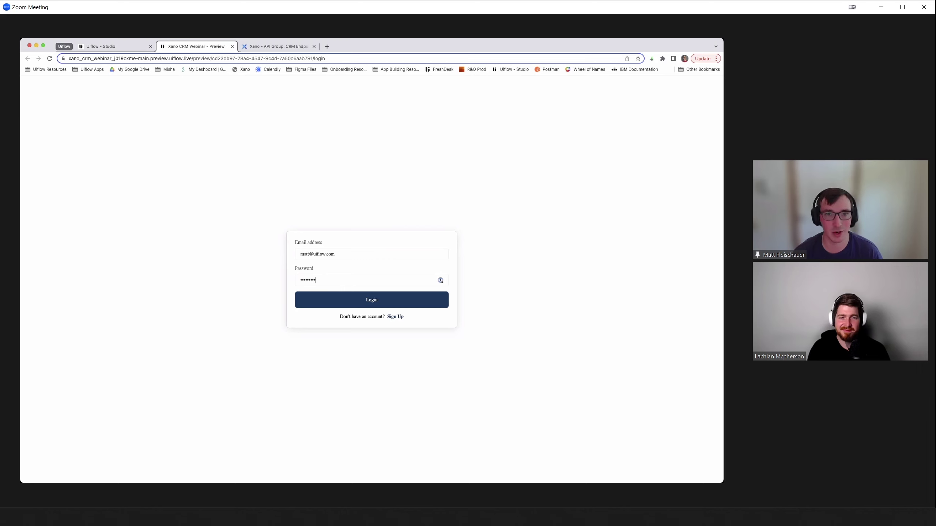
click(371, 301)
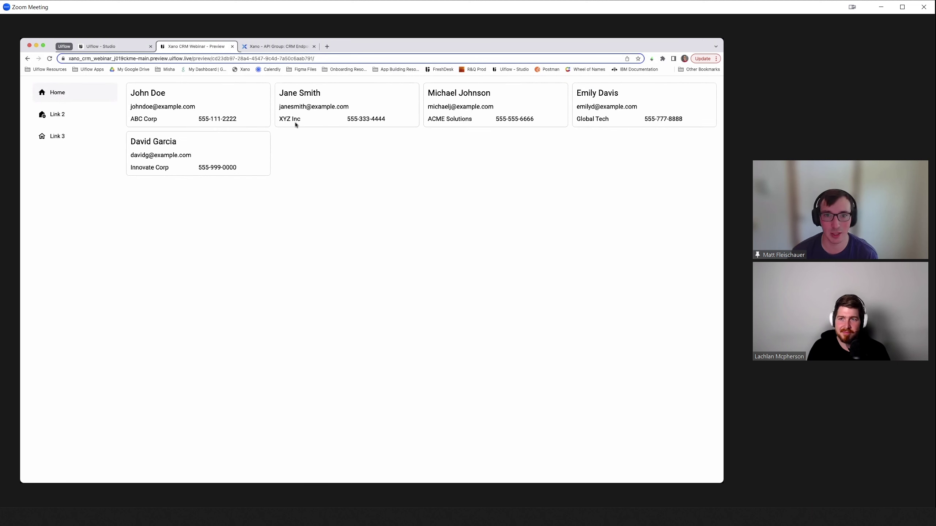
drag(132, 93, 288, 157)
double_click(287, 156)
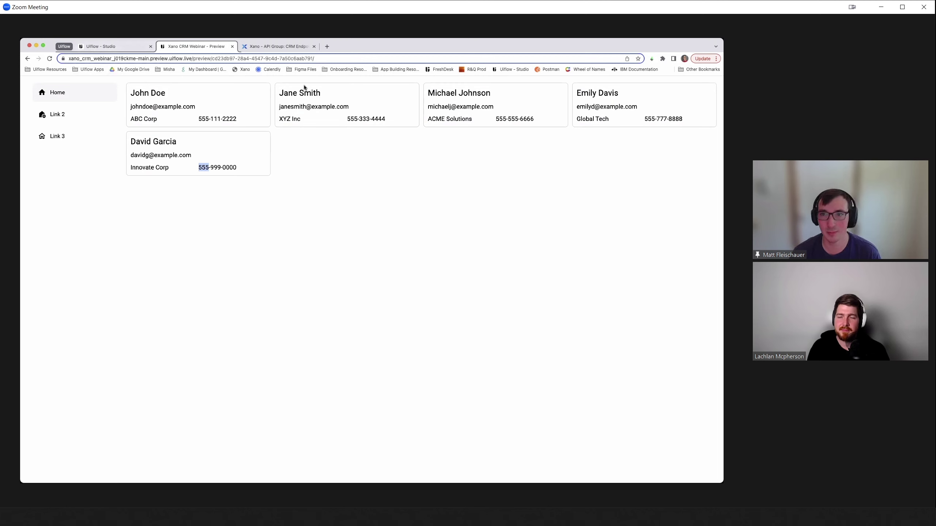
drag(247, 168, 133, 91)
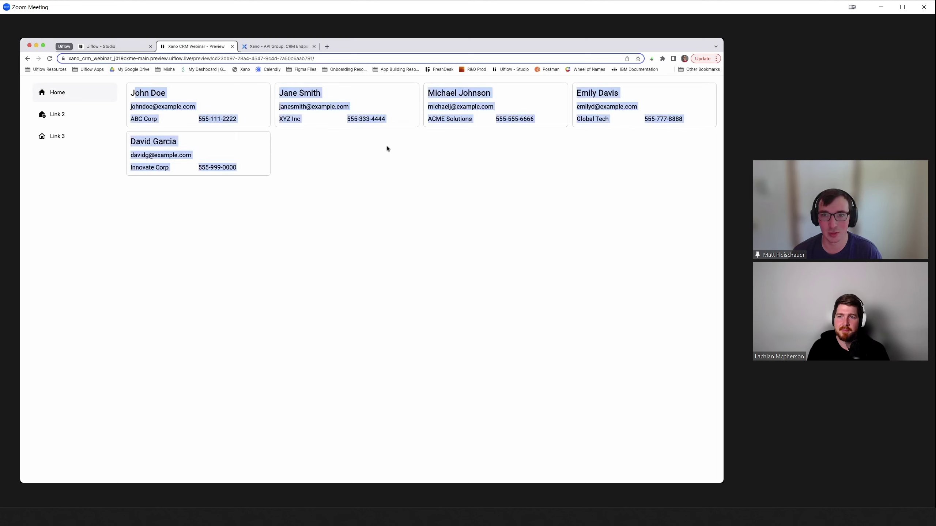
click(259, 216)
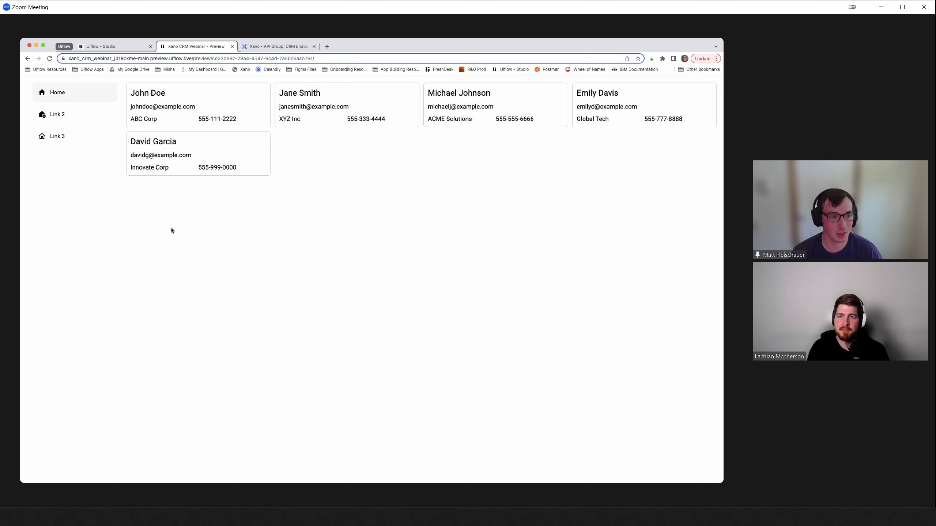
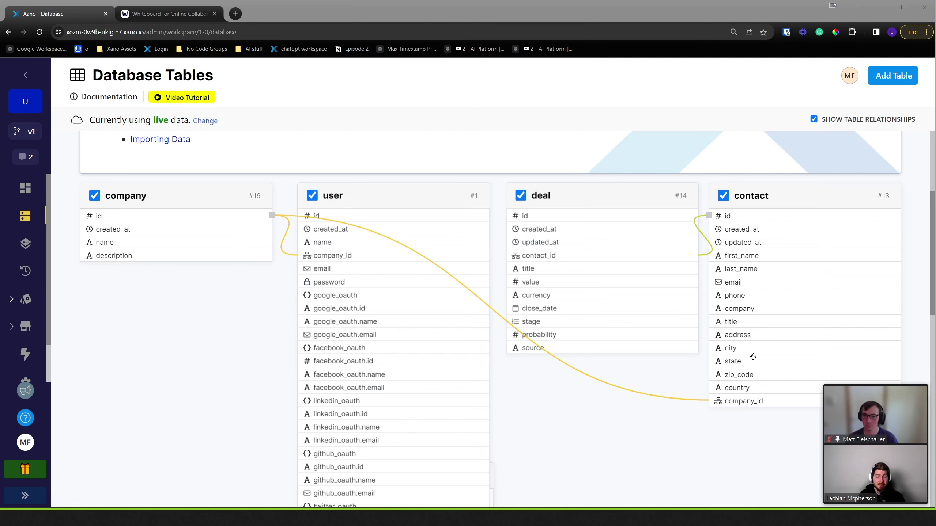
- Open the GET /contact endpoint from the CRM Endpoints API group
click(814, 119)
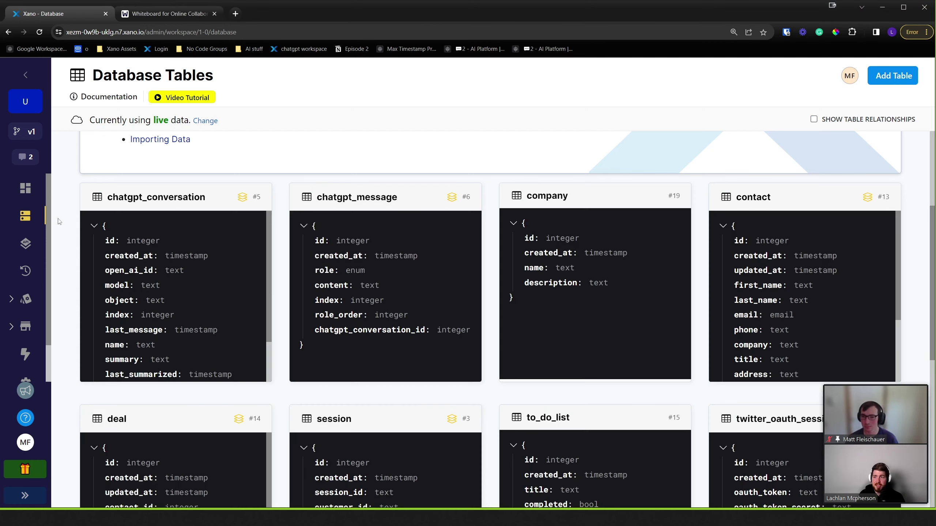
click(25, 244)
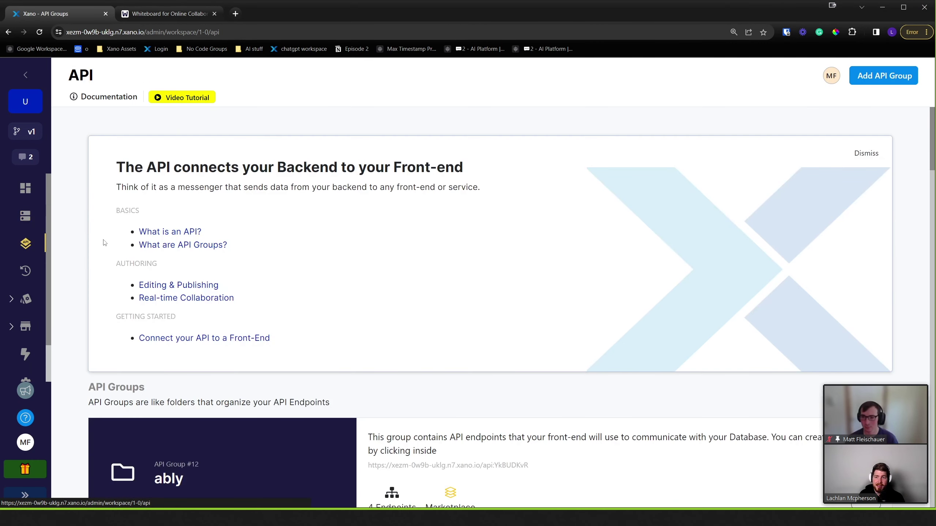
scroll(406, 287, down, 10)
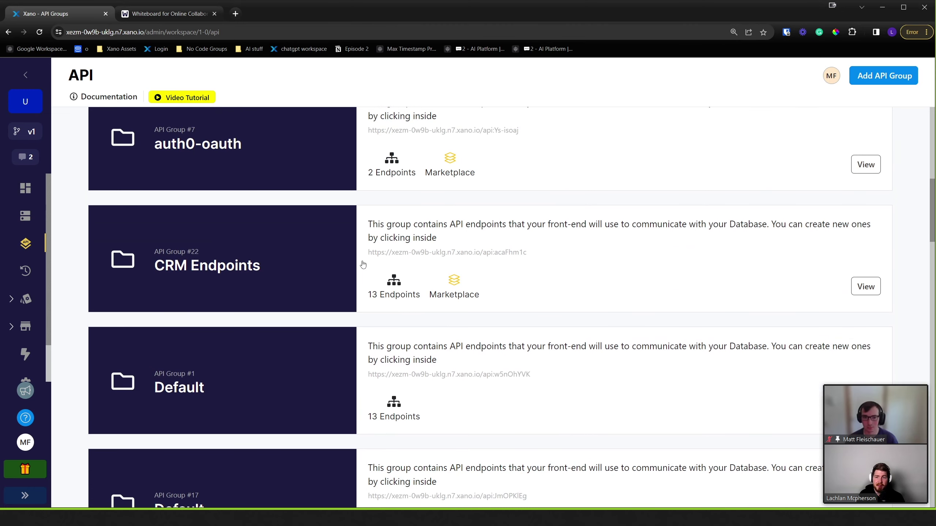
click(362, 263)
scroll(355, 268, down, 6)
scroll(354, 268, down, 4)
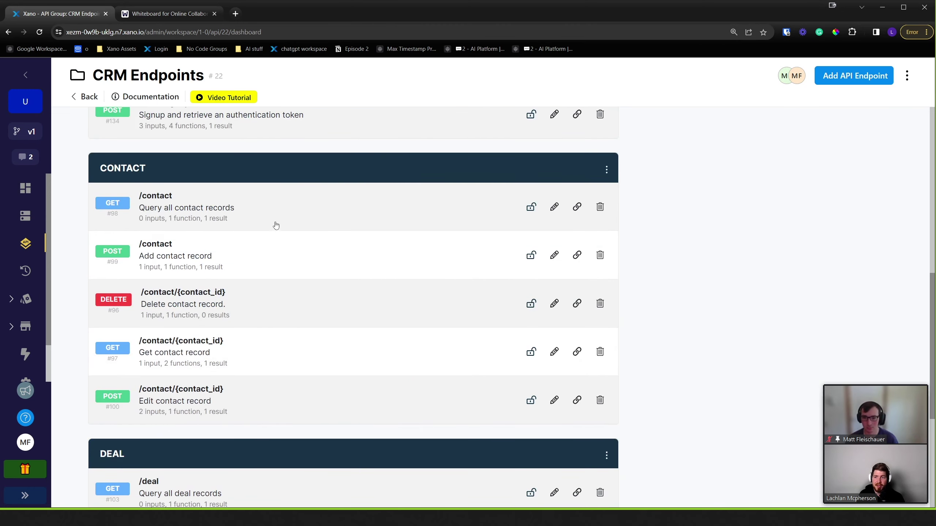
click(248, 219)
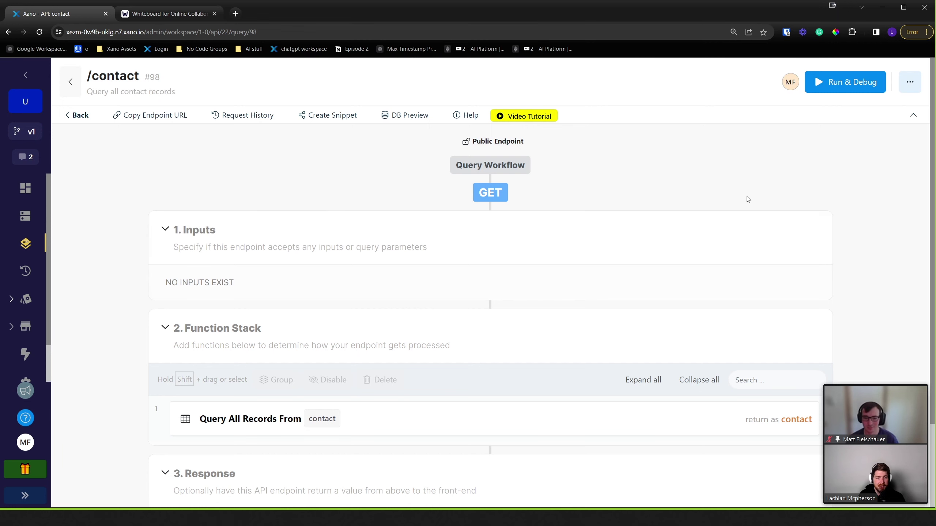
- Test-run GET /contact and review the returned contact records
click(846, 83)
mouse_move(876, 382)
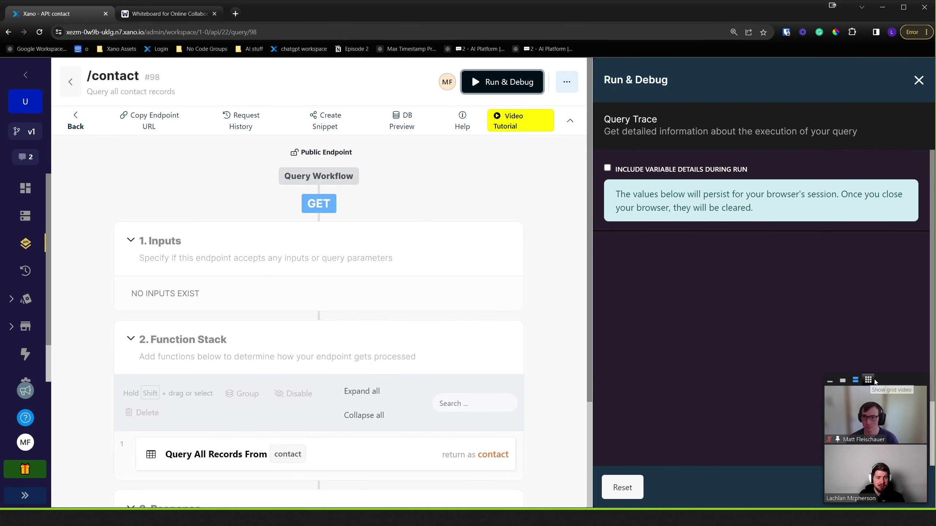
drag(892, 383, 899, 360)
click(893, 487)
scroll(772, 263, down, 2)
scroll(775, 298, down, 5)
scroll(772, 295, up, 8)
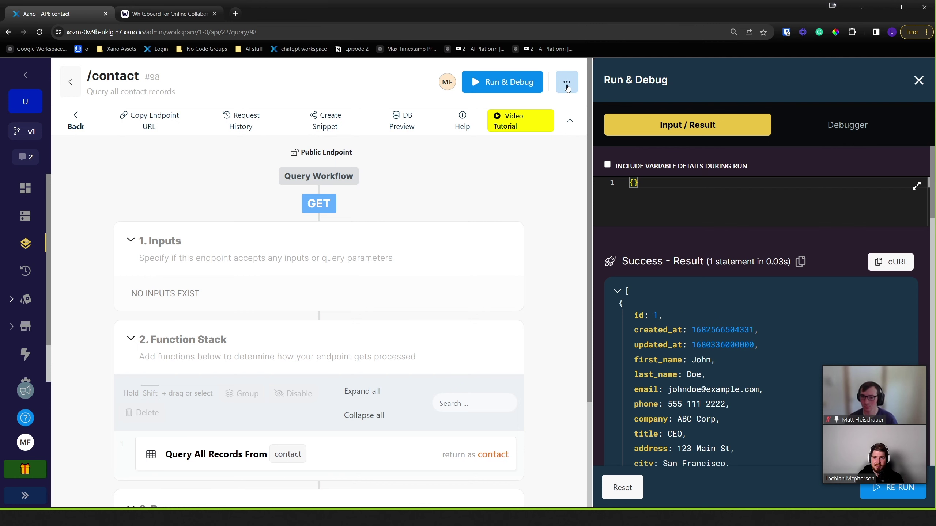
- Load the copied /contact endpoint URL in the other tab to see raw JSON, then return to Xano
click(146, 122)
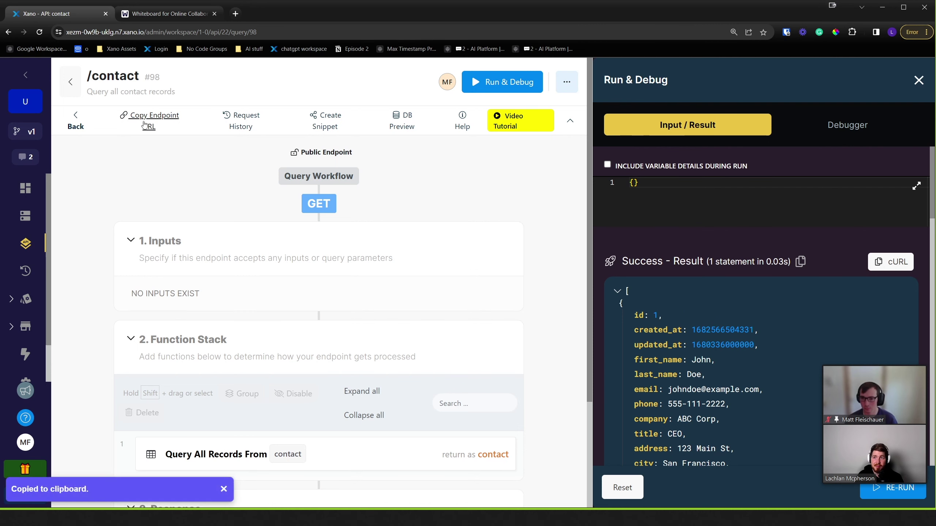
click(173, 17)
click(156, 32)
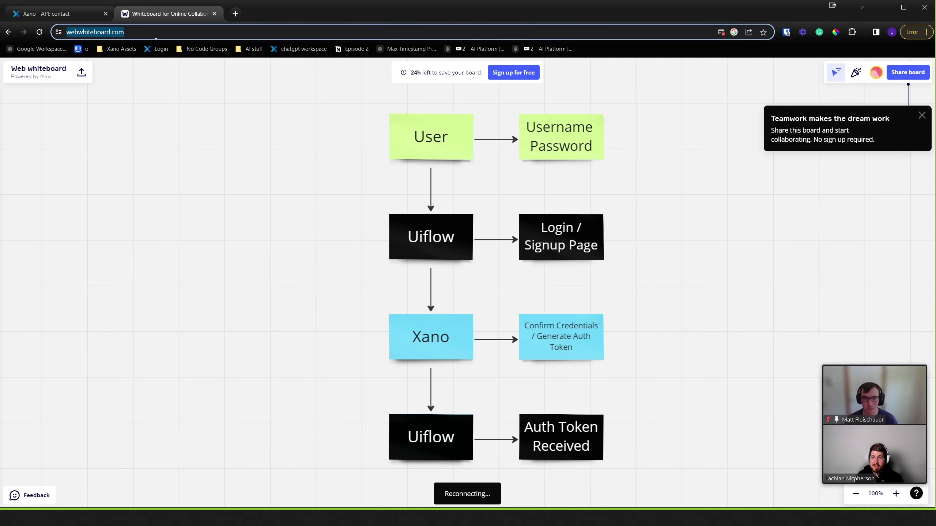
key(ctrl+v)
key(Return)
drag(94, 87, 413, 164)
click(413, 193)
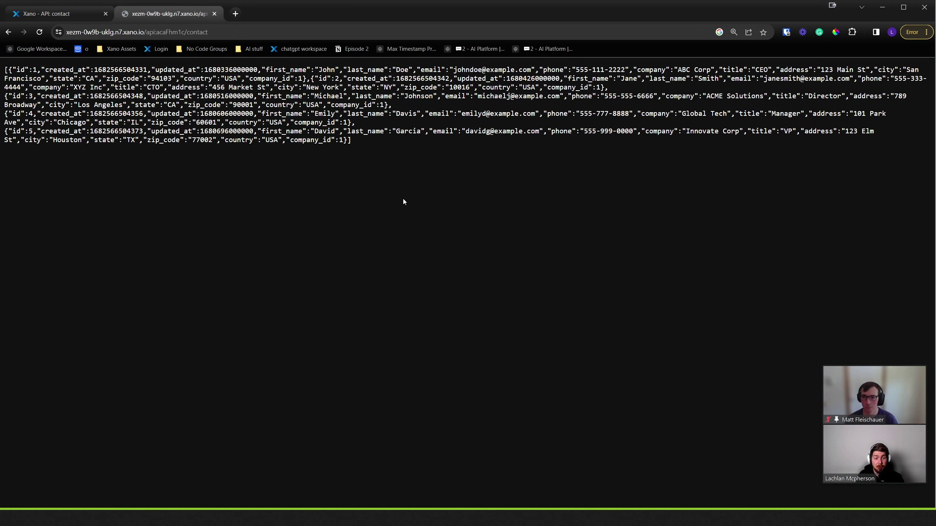
click(64, 18)
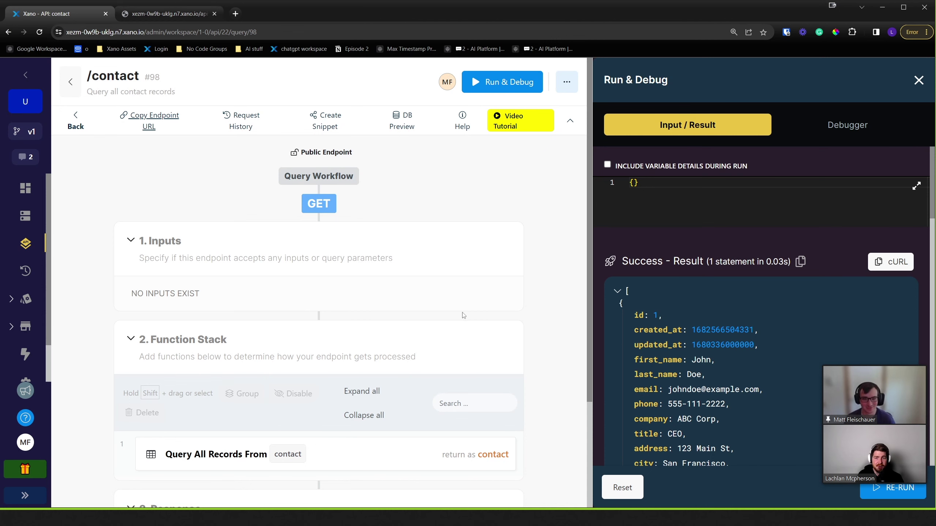
key(Escape)
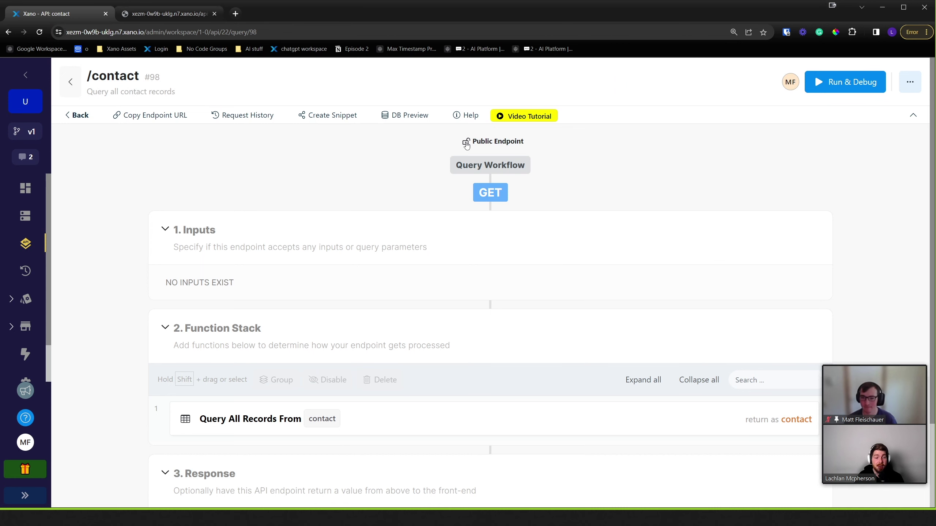
- Switch the /contact endpoint from public to Authentication Required and save it
click(470, 144)
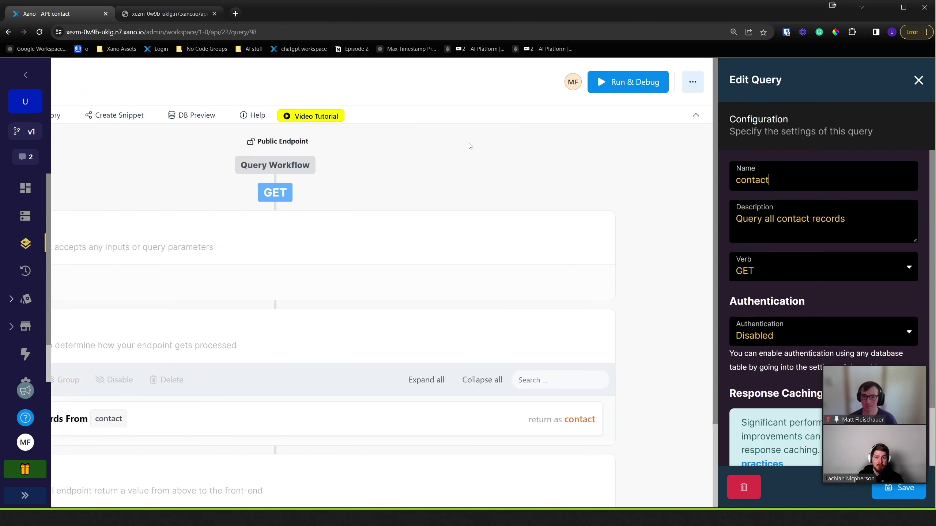
click(885, 327)
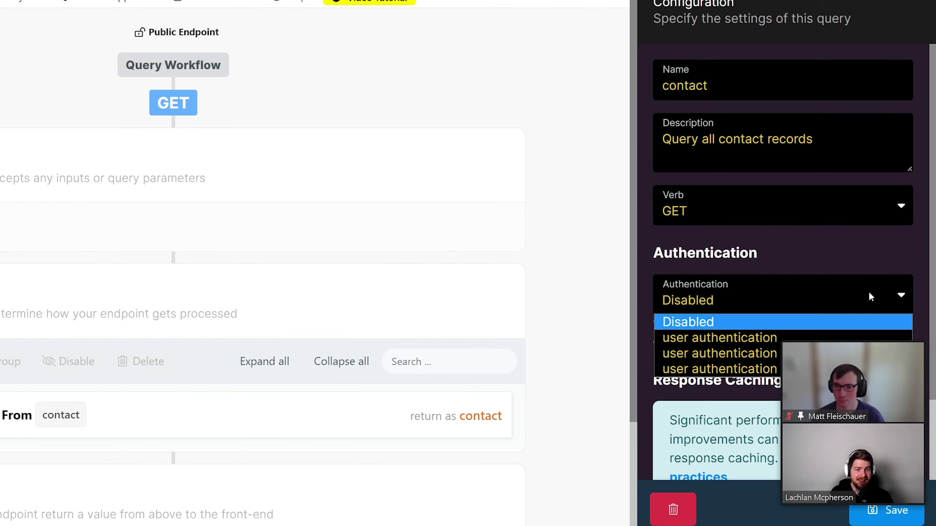
click(866, 337)
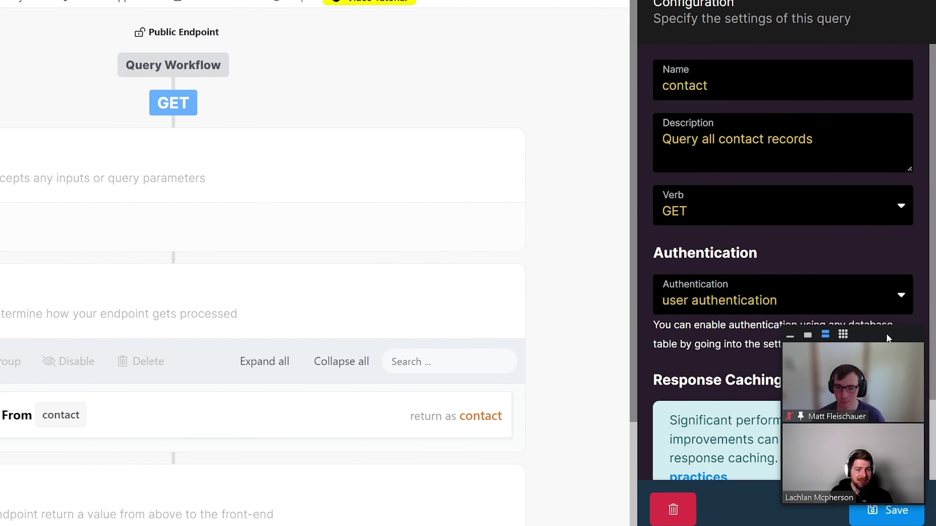
drag(886, 337, 860, 129)
click(901, 520)
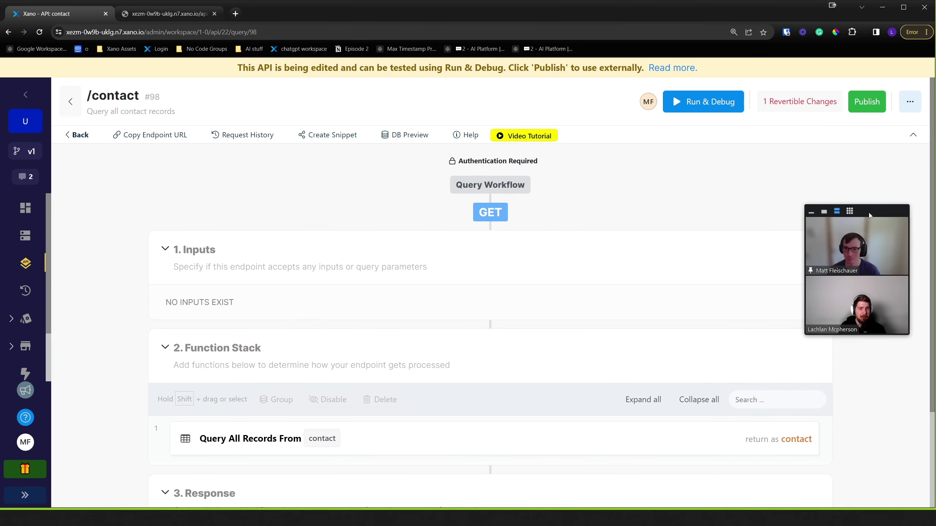
drag(872, 125, 871, 233)
drag(888, 290, 880, 305)
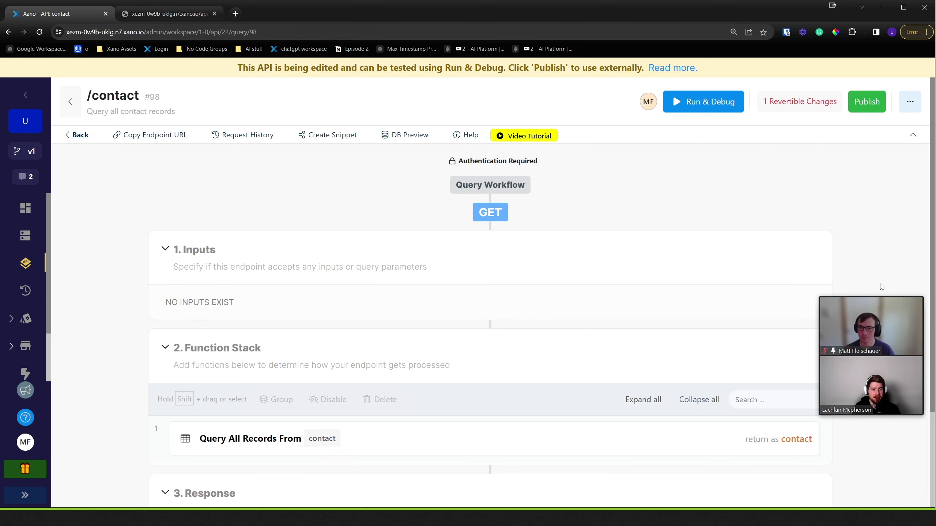
drag(884, 298, 906, 407)
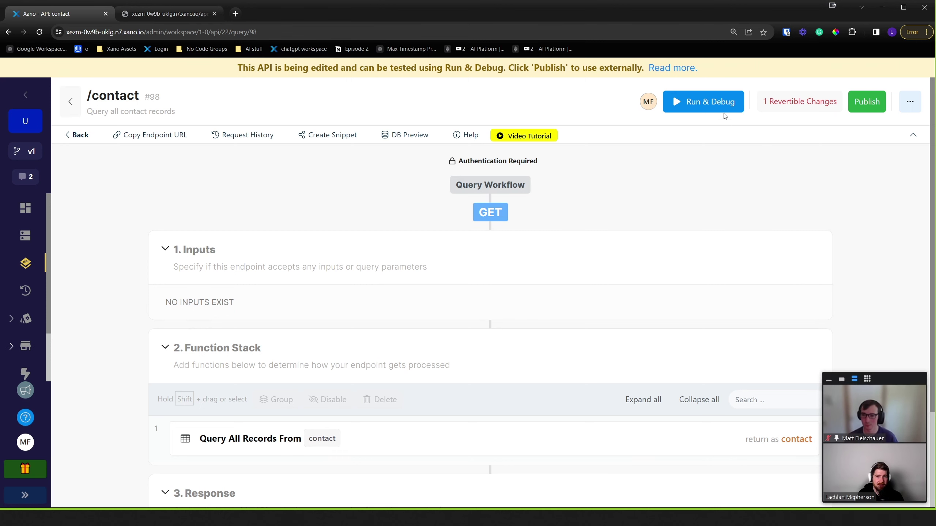
click(703, 101)
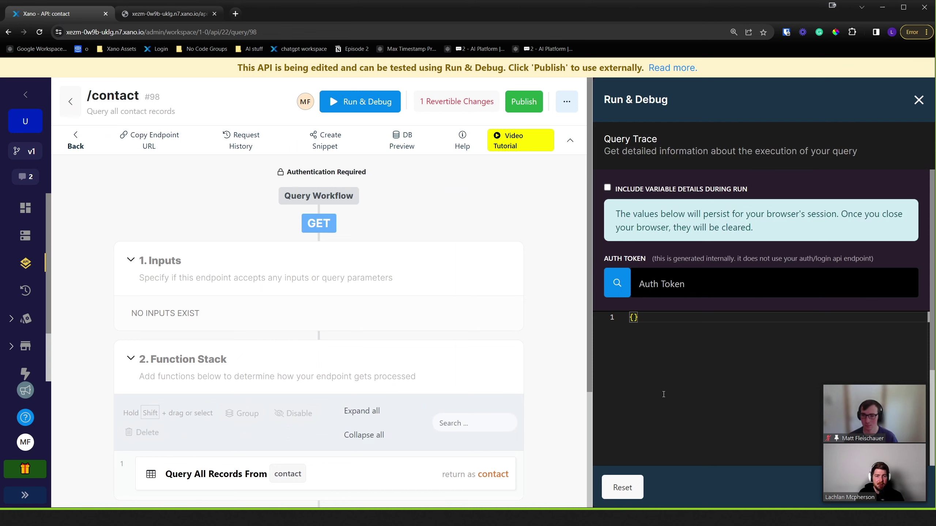
click(617, 283)
click(626, 283)
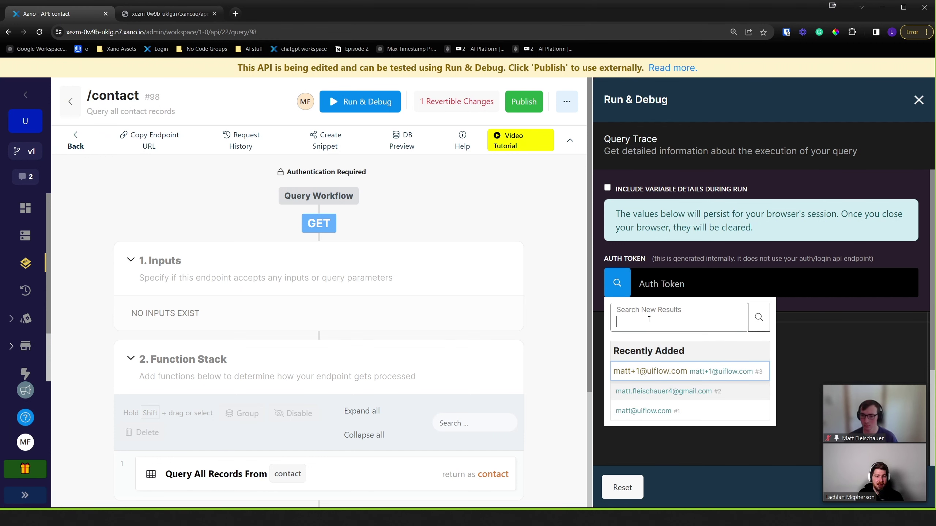
click(670, 412)
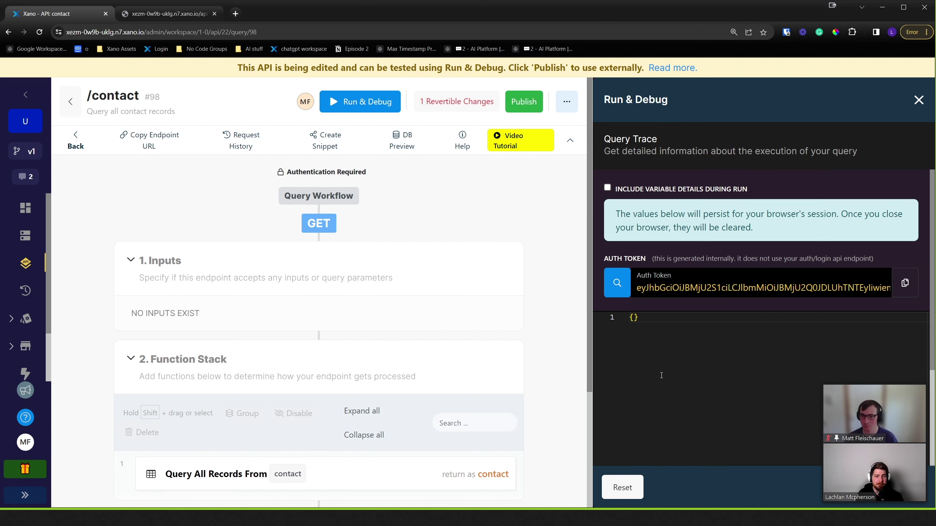
click(903, 486)
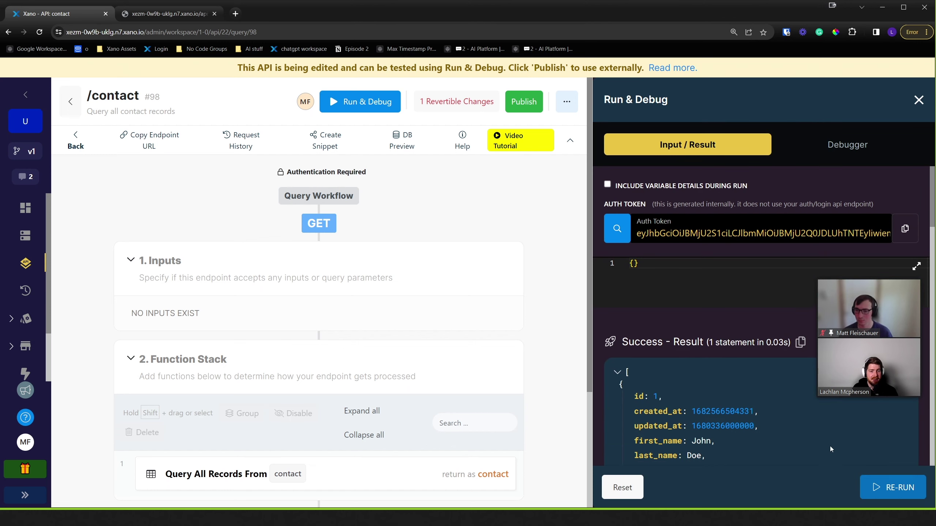
scroll(758, 410, down, 12)
scroll(752, 327, up, 9)
scroll(752, 330, down, 10)
scroll(706, 330, up, 11)
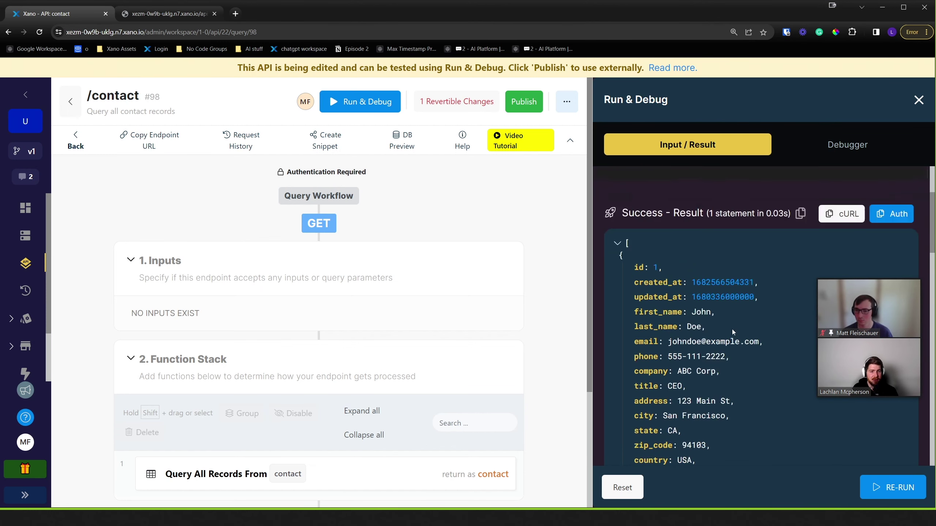
scroll(732, 330, up, 2)
drag(898, 276, 895, 349)
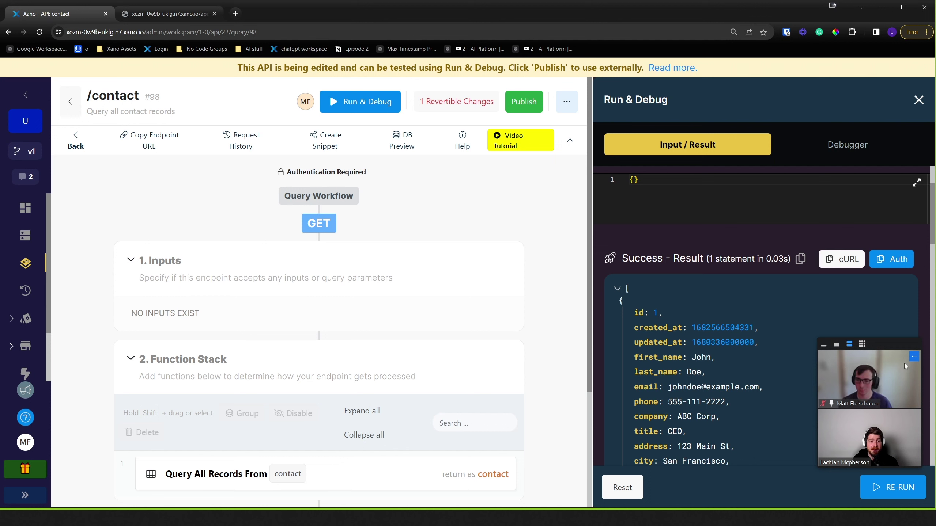
drag(895, 342, 901, 334)
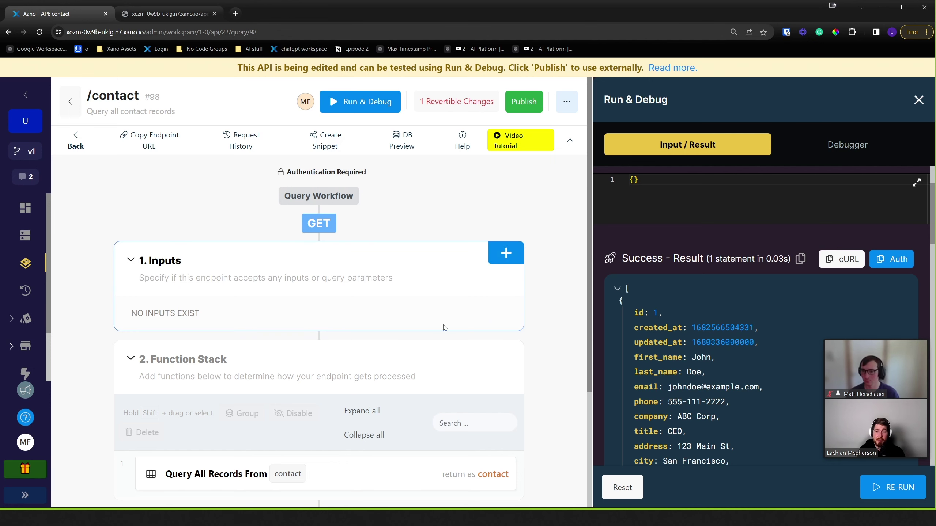
scroll(444, 327, down, 3)
scroll(444, 327, up, 2)
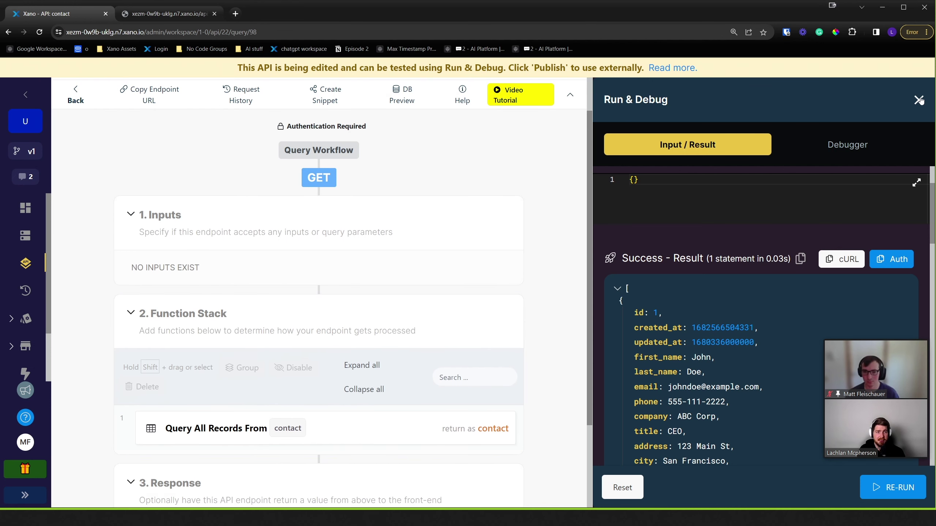
click(920, 100)
scroll(570, 194, up, 2)
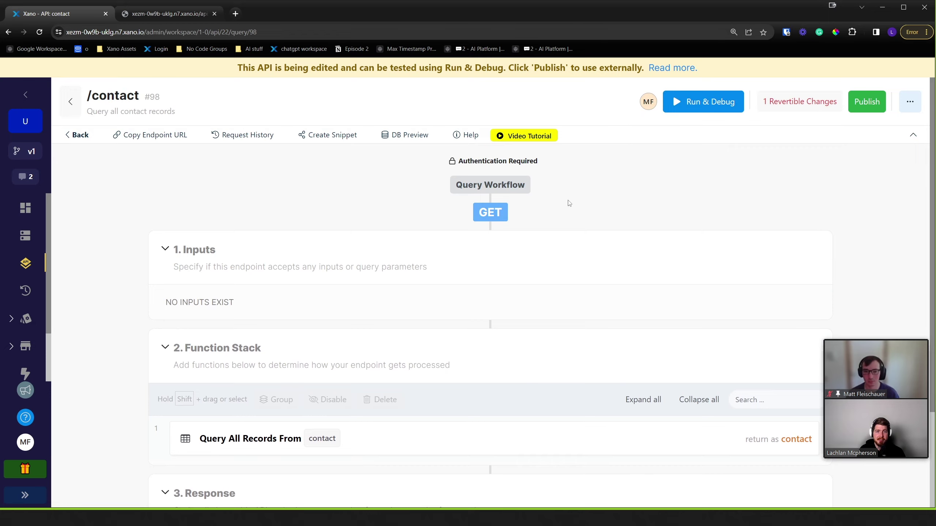
- Add a Get Record step fetching the user by auth id and move it to the top
scroll(569, 203, down, 3)
scroll(523, 242, up, 3)
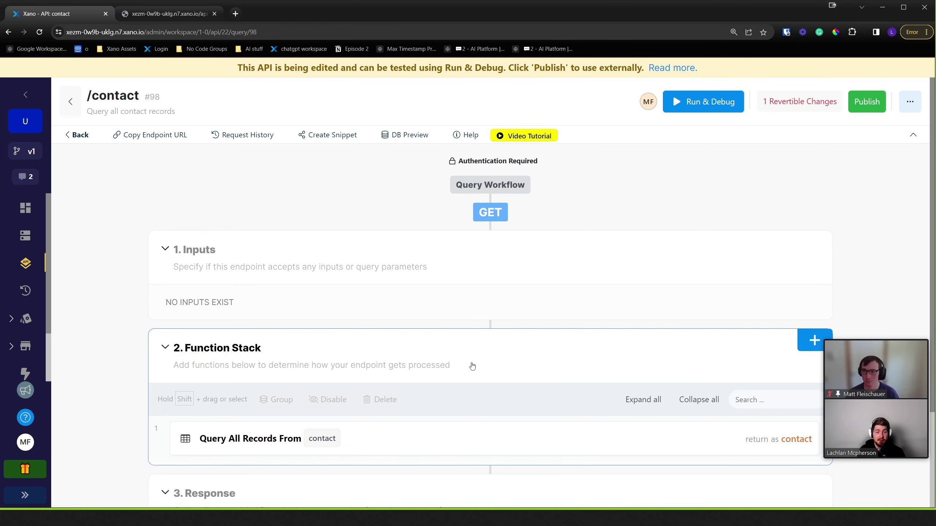
scroll(475, 363, down, 1)
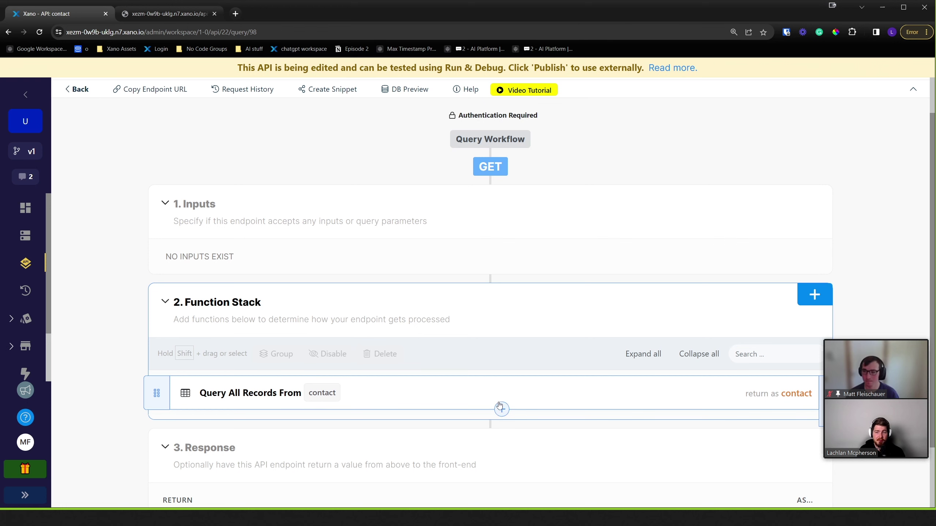
click(501, 409)
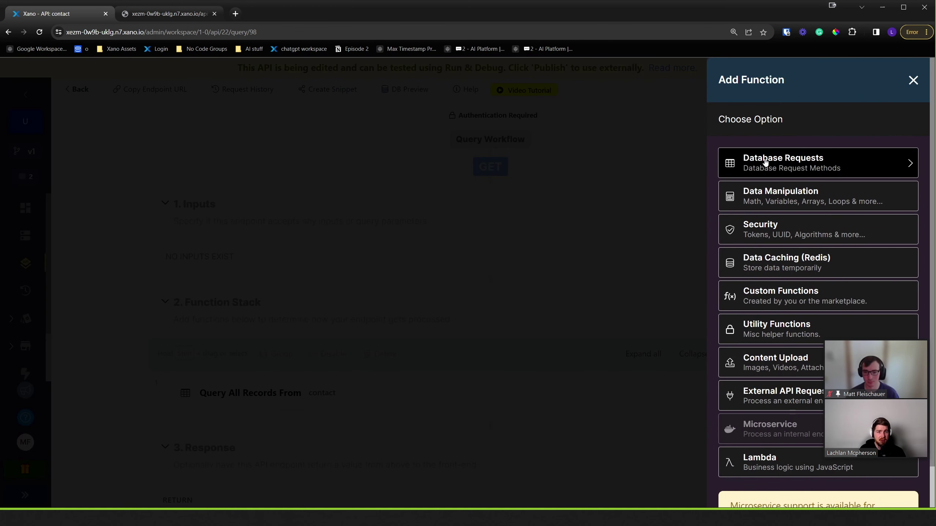
click(754, 171)
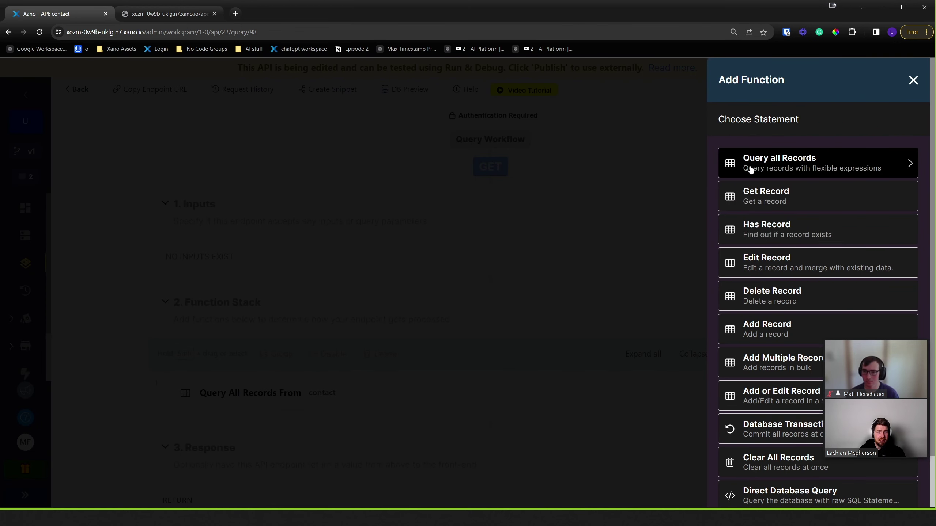
click(778, 194)
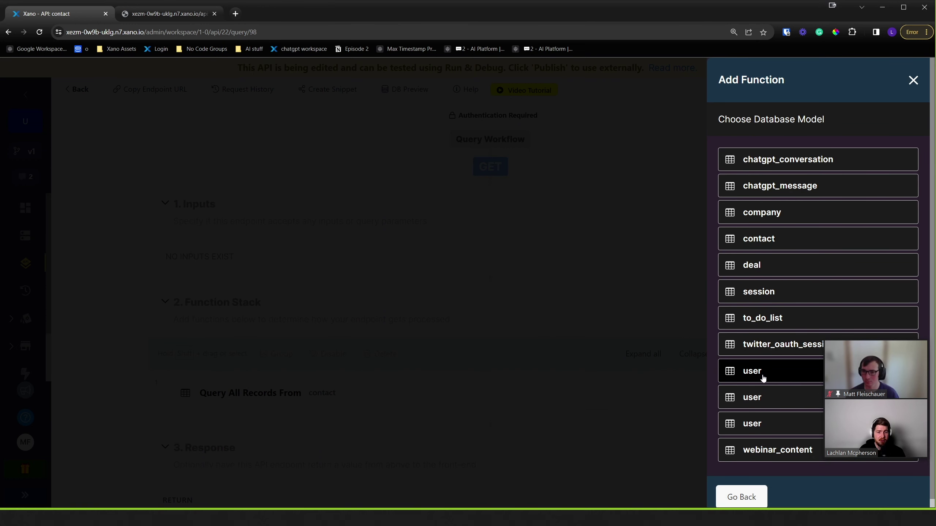
click(760, 371)
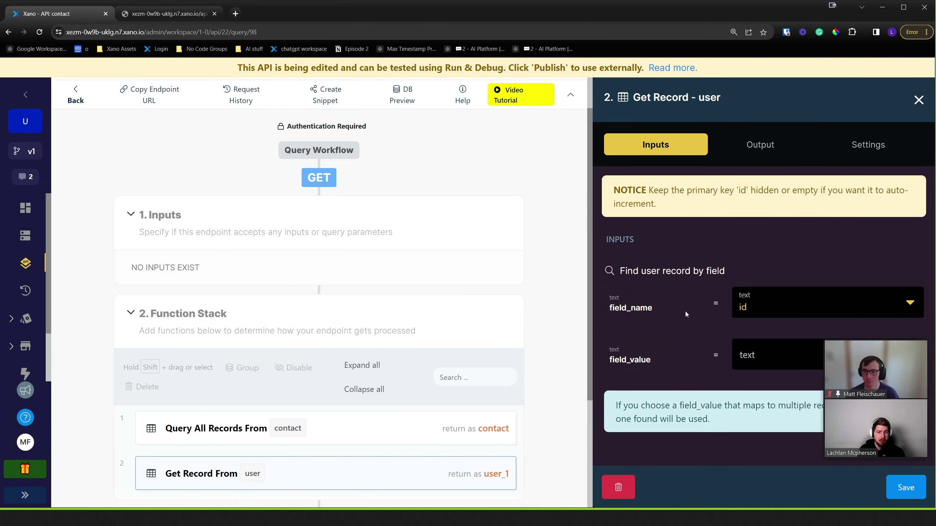
click(770, 356)
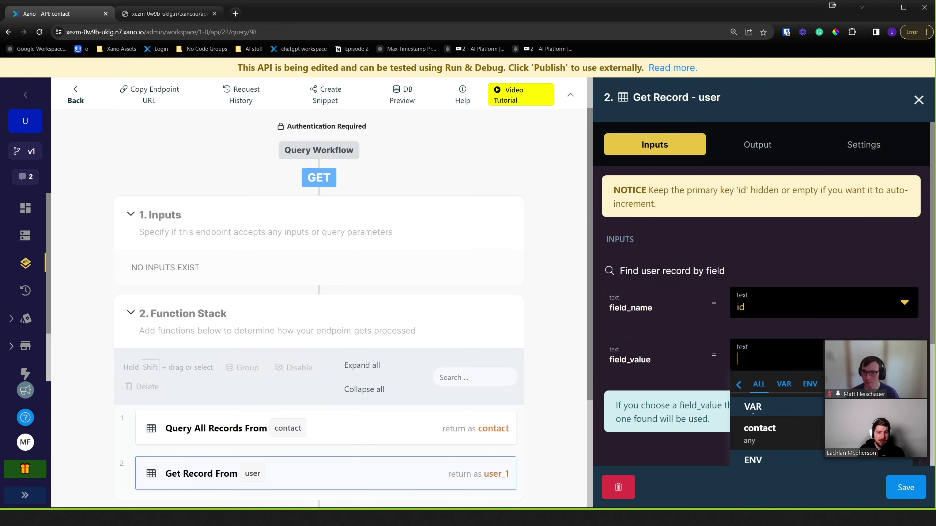
drag(892, 336, 881, 163)
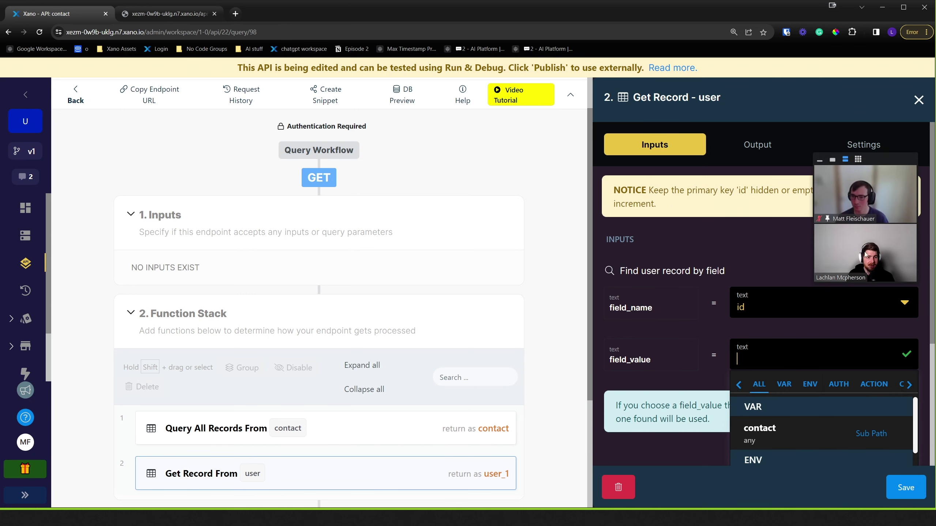
click(851, 385)
click(787, 405)
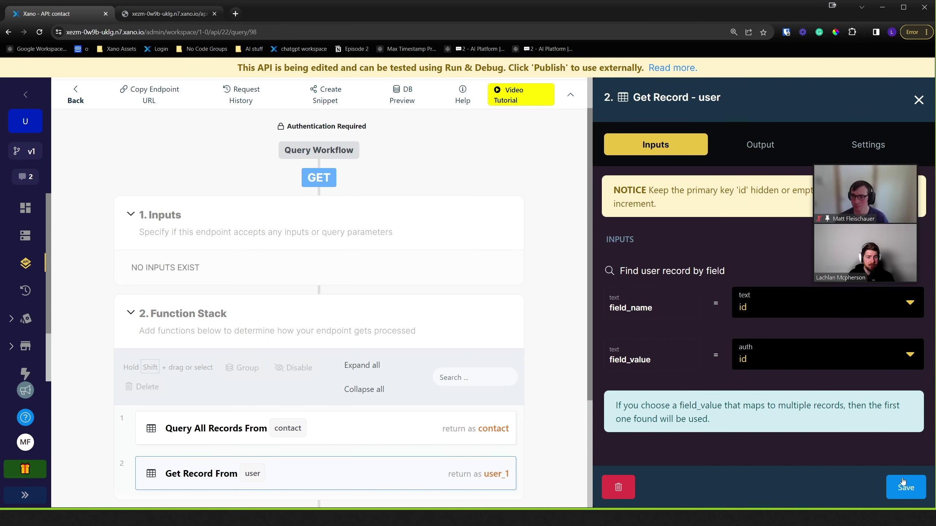
click(904, 487)
drag(156, 347, 209, 314)
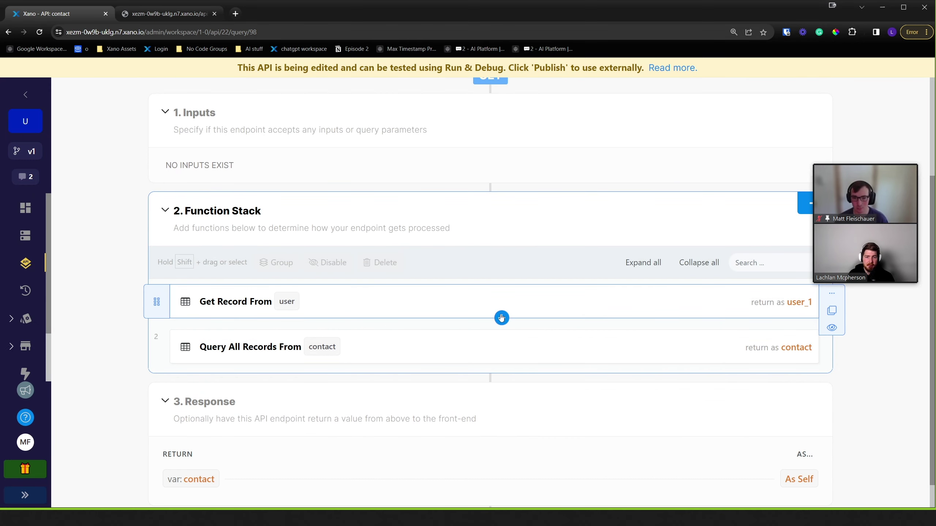
- Insert a Stop & Debug step printing user_1 after the user lookup
click(502, 317)
click(781, 334)
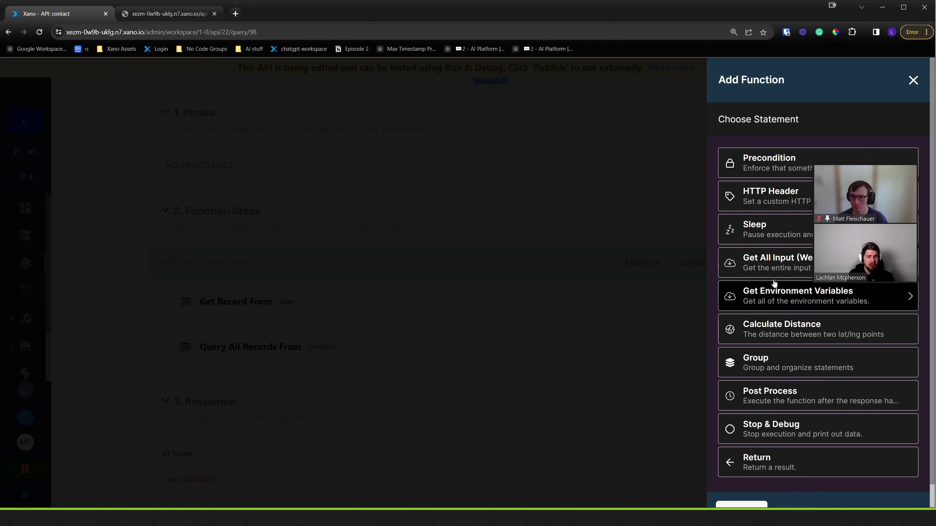
key(Escape)
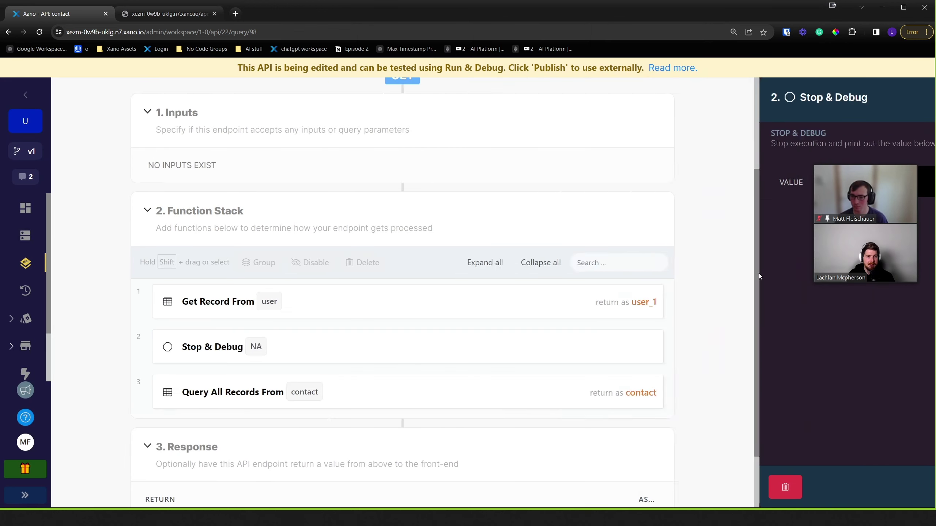
click(715, 182)
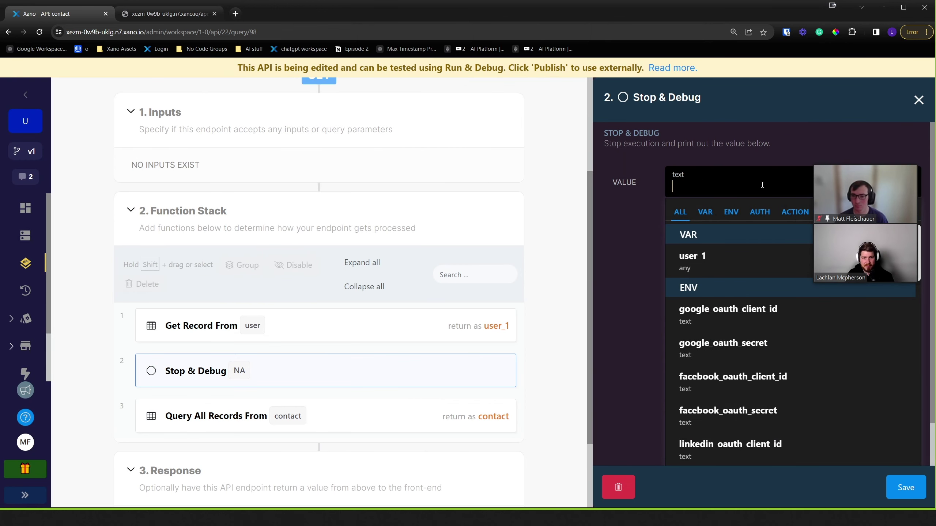
click(692, 258)
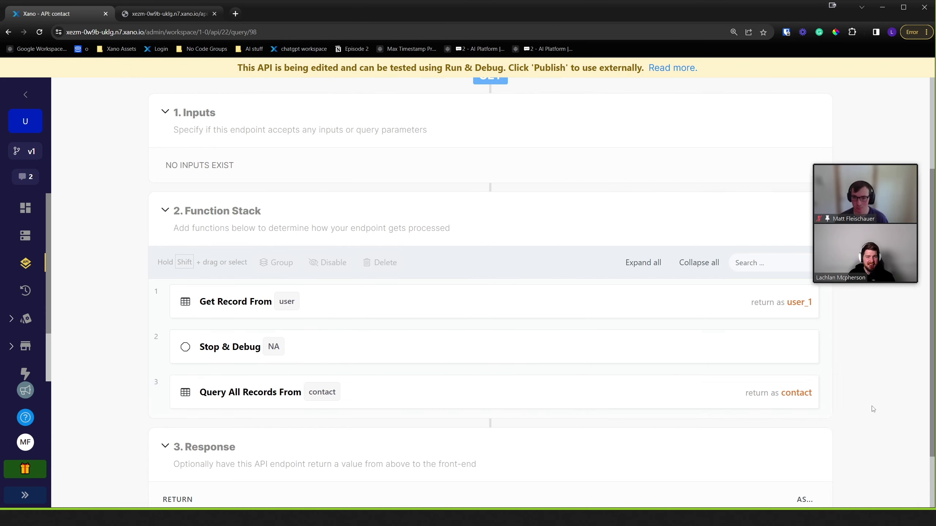
click(906, 487)
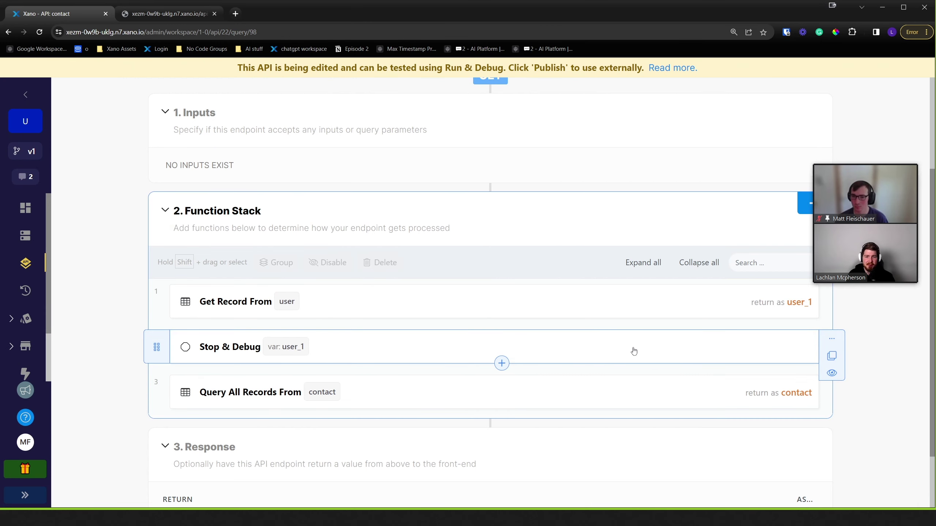
- Test-run the endpoint and check the returned user record has id 1 and company_id 1
scroll(625, 350, up, 4)
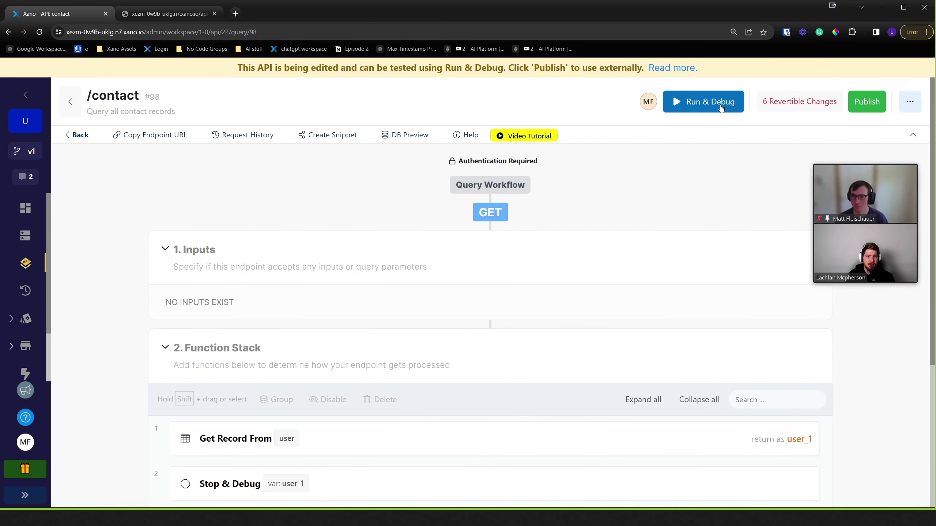
click(721, 108)
click(897, 484)
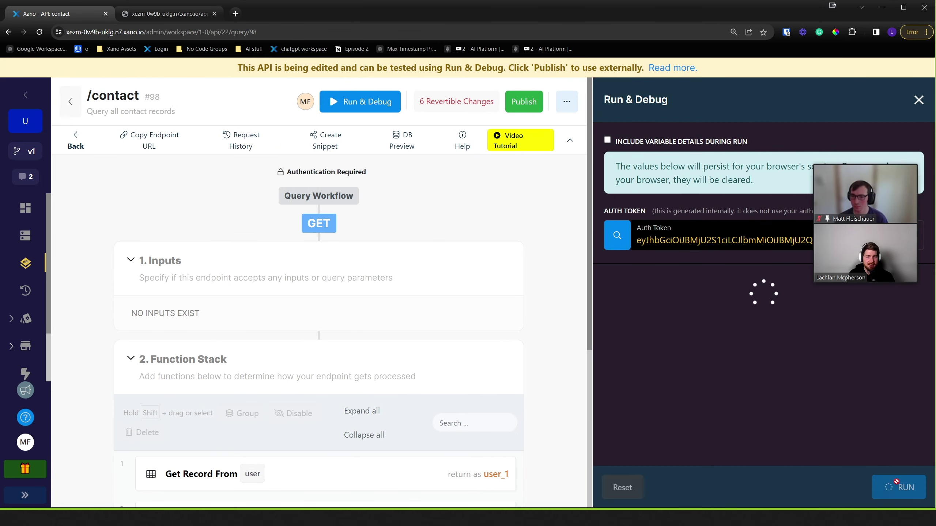
scroll(814, 385, down, 5)
scroll(813, 386, up, 4)
scroll(813, 386, down, 3)
scroll(813, 386, up, 1)
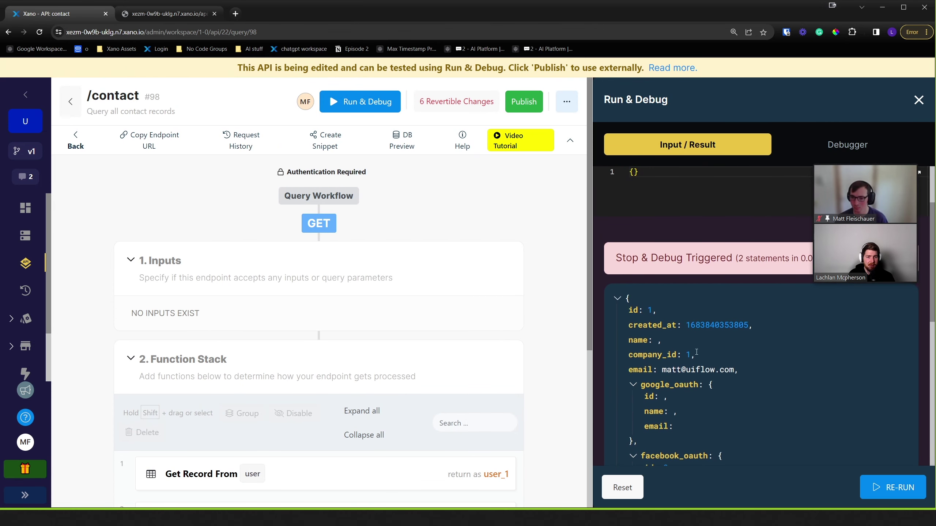
click(634, 388)
drag(635, 353, 642, 358)
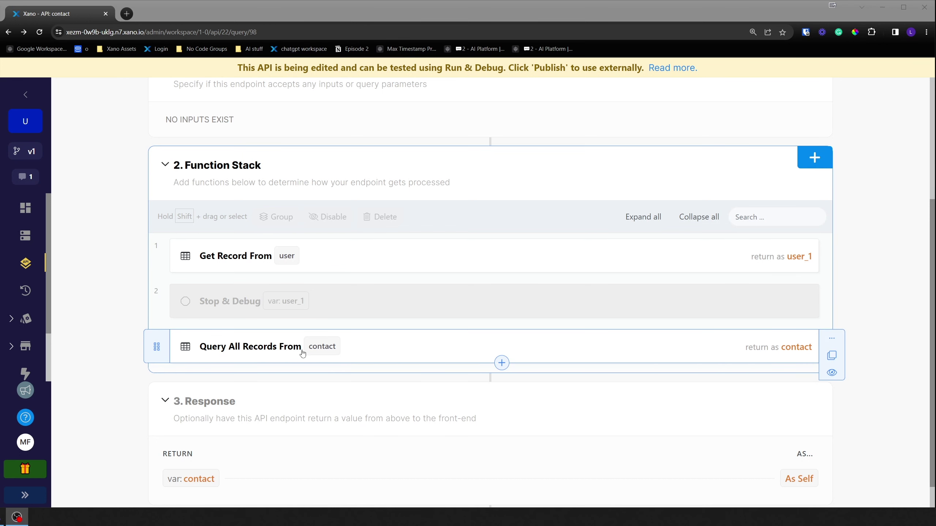
- Start a custom WHERE filter on the contact query using the contact.company_id field
click(319, 351)
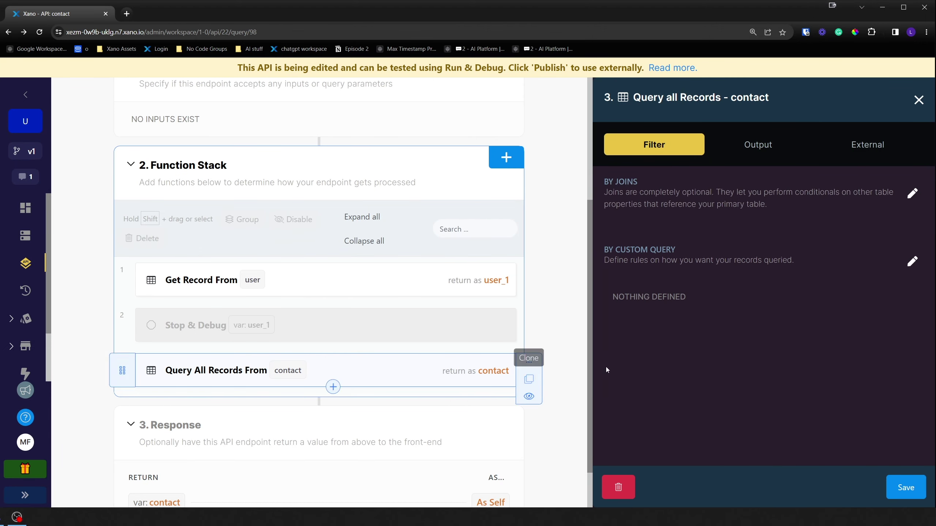
click(912, 264)
click(345, 177)
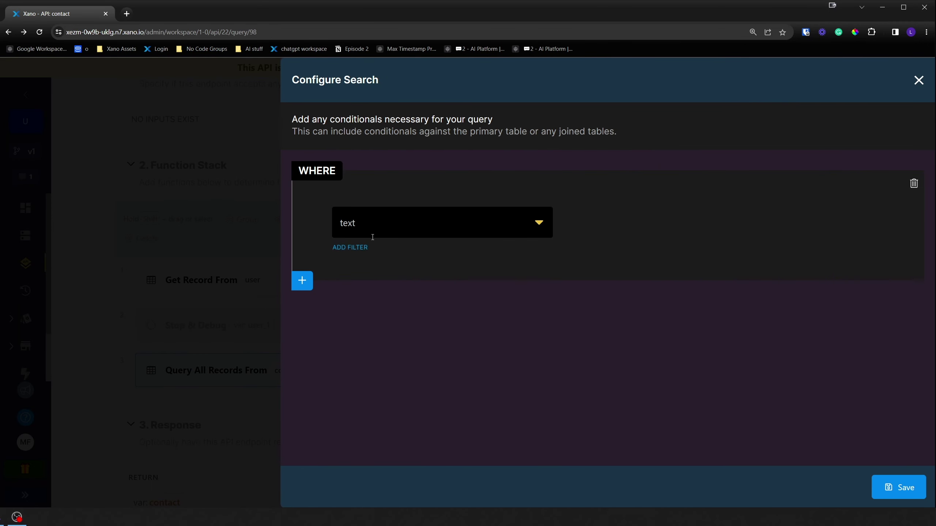
click(393, 229)
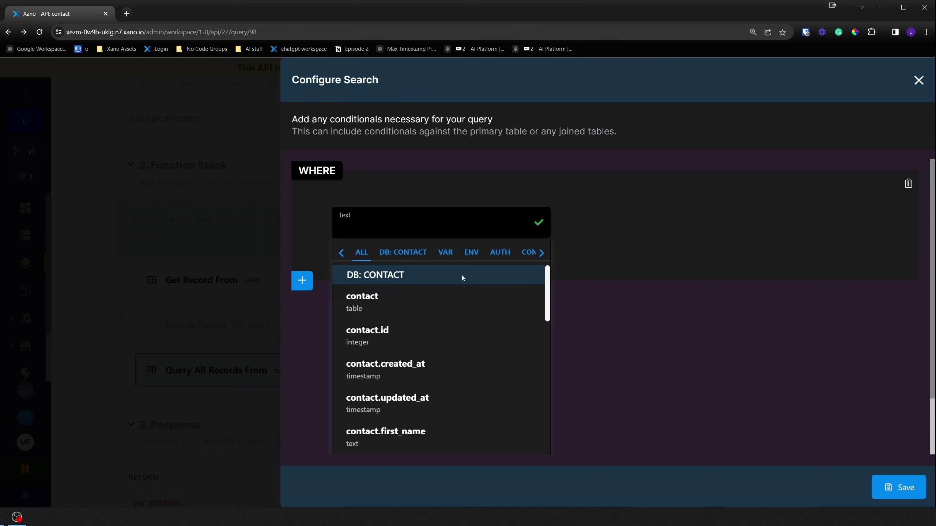
scroll(438, 321, down, 5)
scroll(442, 373, down, 7)
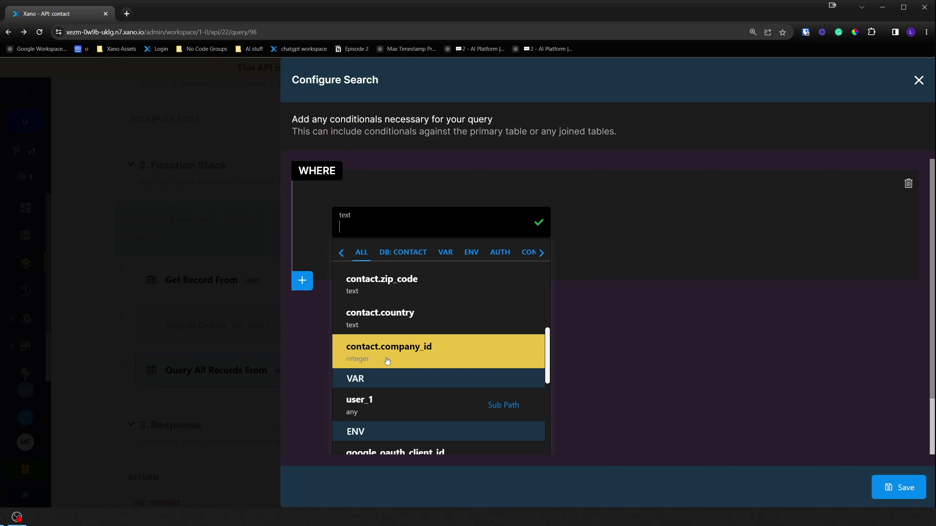
click(411, 352)
- Compare it against user_1.company_id and save the contact query filter
click(707, 232)
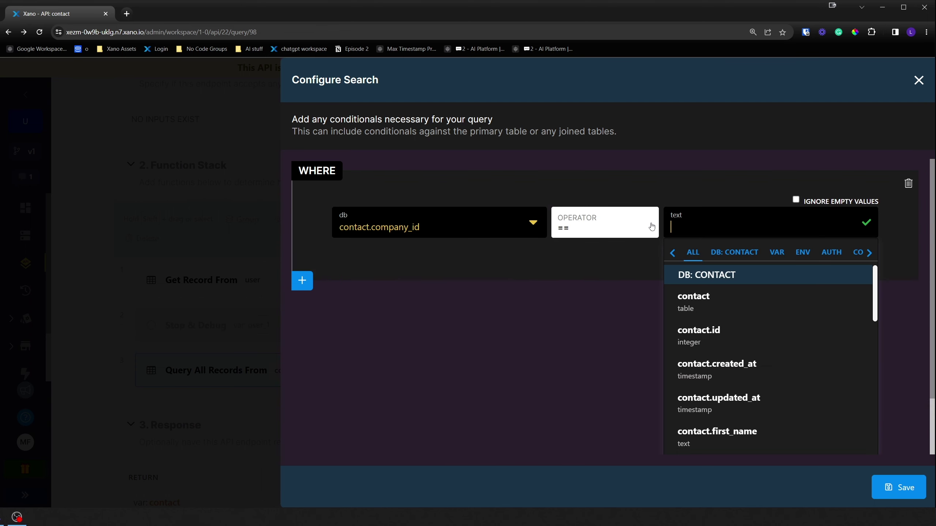
text(user)
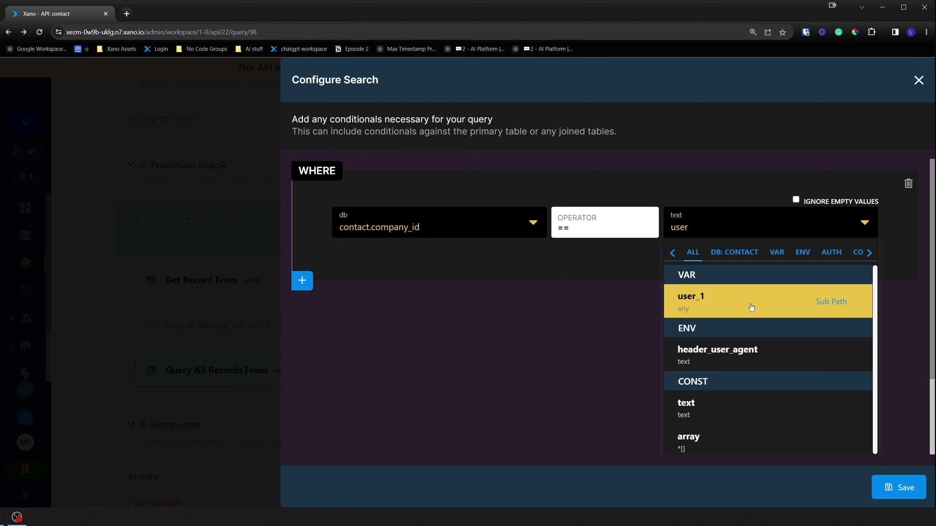
click(749, 306)
click(739, 230)
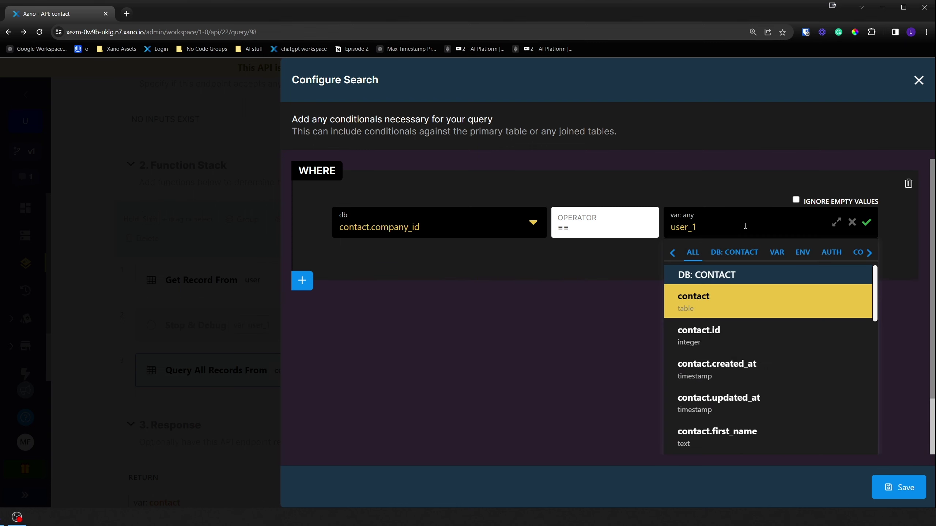
text(.company_id)
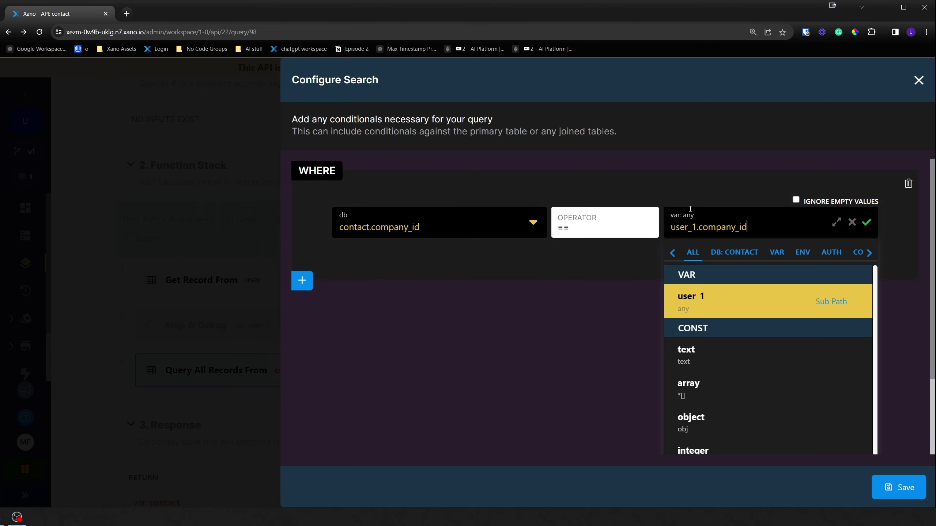
click(725, 306)
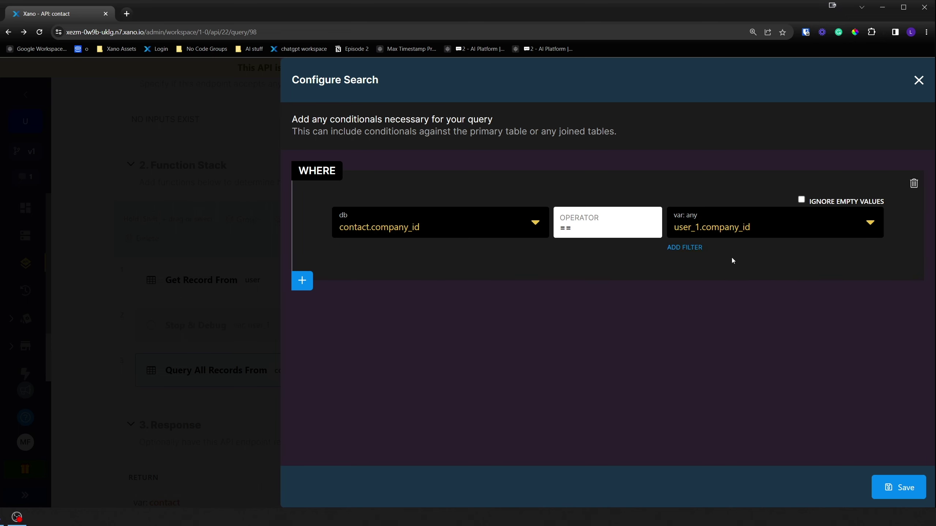
click(896, 492)
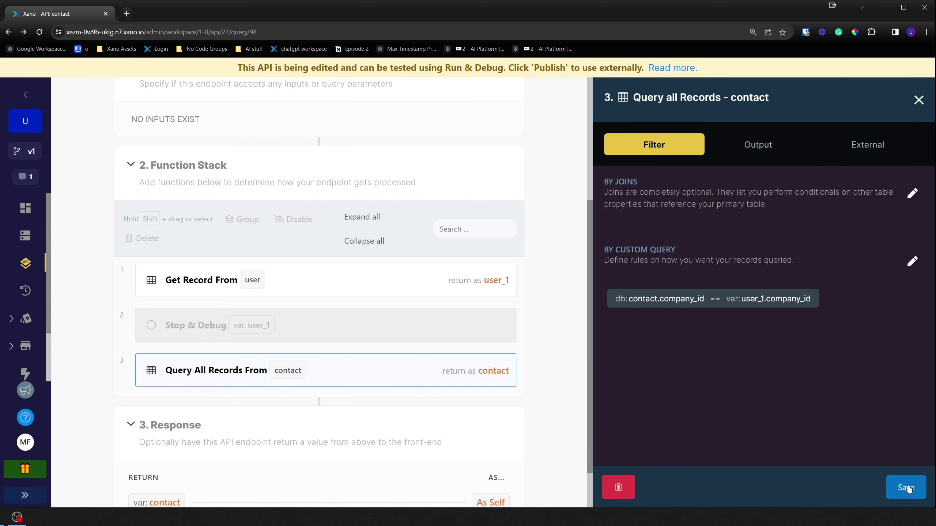
click(905, 488)
- Test-run /contact authenticated as a selected user and review the company's contact records
scroll(741, 119, up, 5)
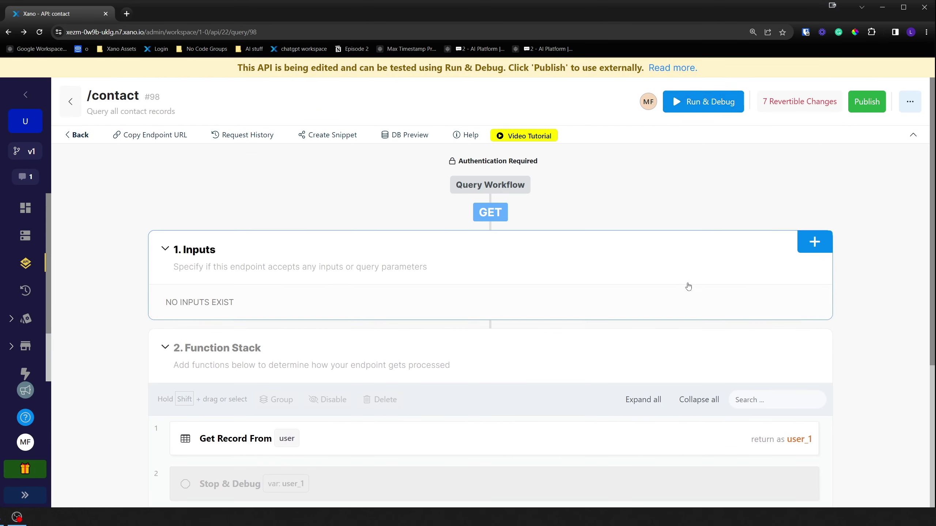
scroll(697, 291, down, 4)
scroll(719, 273, up, 2)
scroll(761, 245, down, 2)
scroll(760, 245, up, 5)
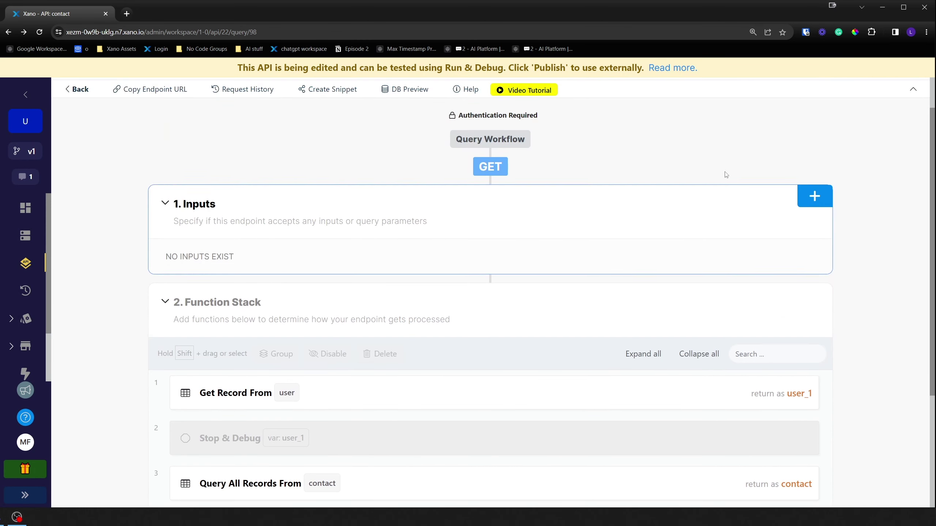
click(704, 100)
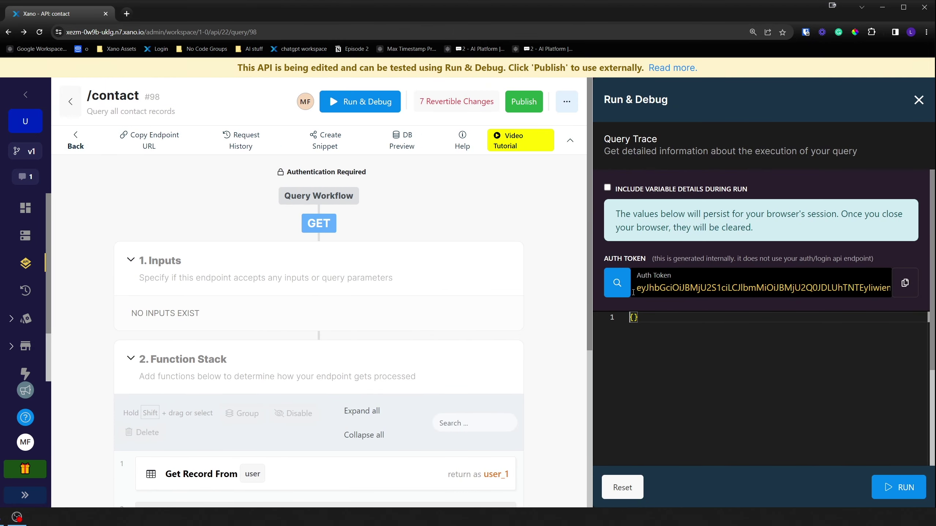
click(633, 293)
click(662, 411)
click(908, 494)
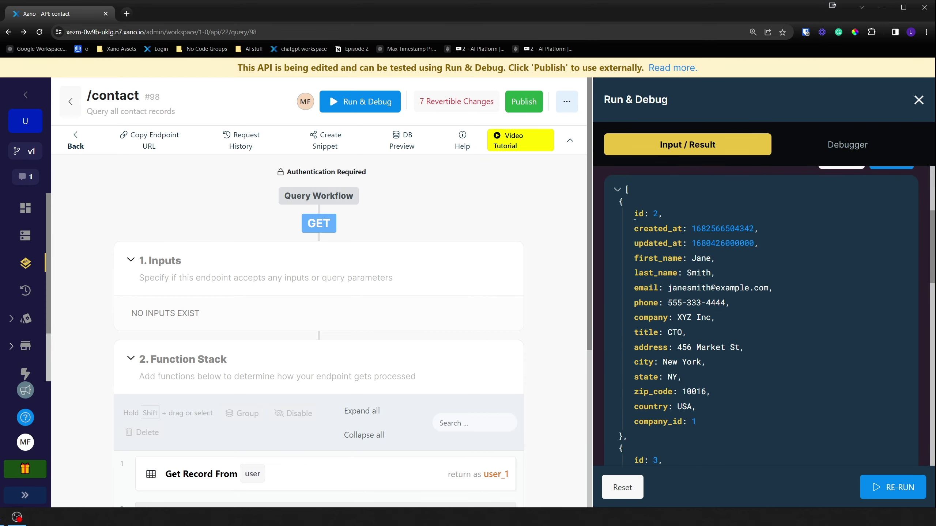
scroll(635, 216, down, 15)
scroll(696, 362, down, 4)
scroll(697, 362, up, 10)
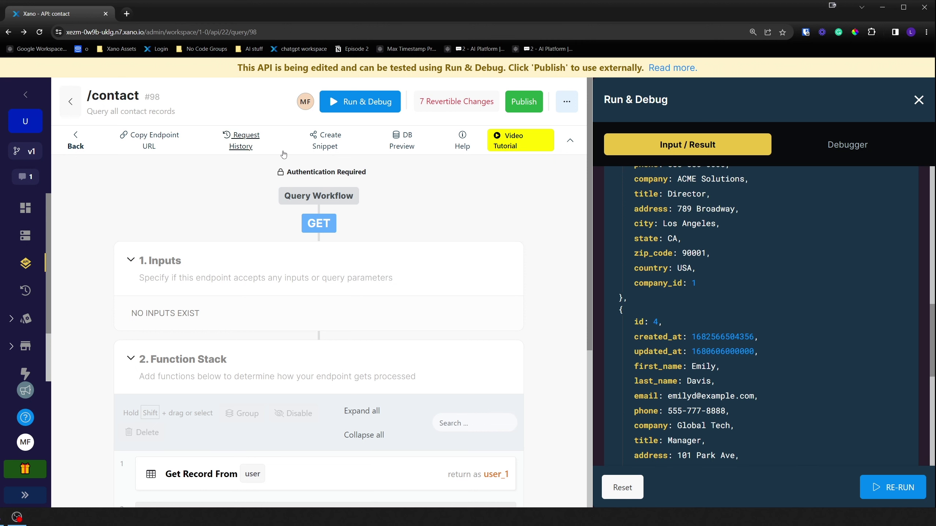
- Check the company_id column in the contact table, then go back to the /contact endpoint
click(25, 235)
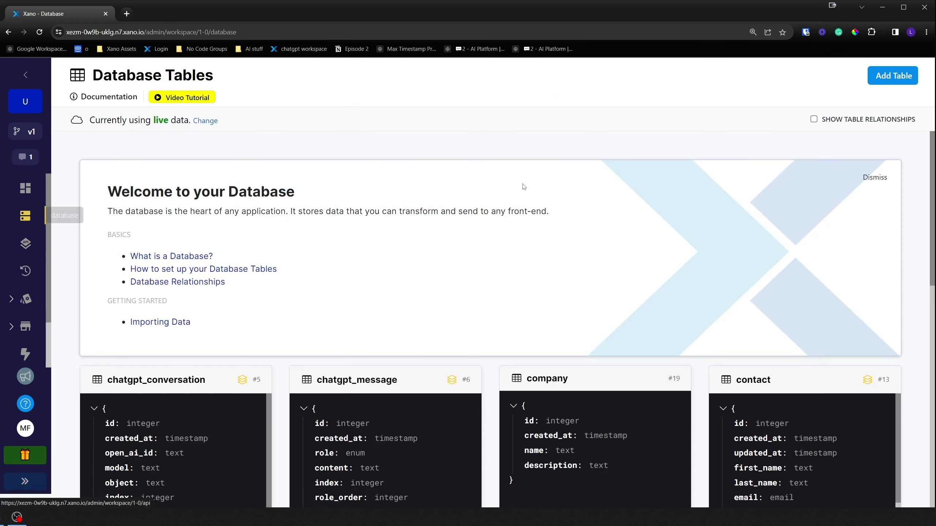
click(746, 378)
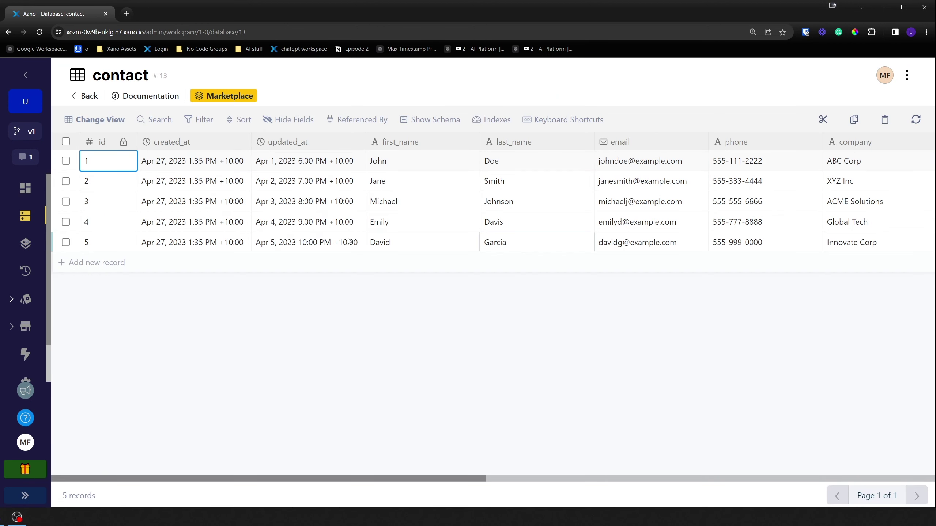
scroll(586, 474, right, 3)
scroll(587, 473, right, 5)
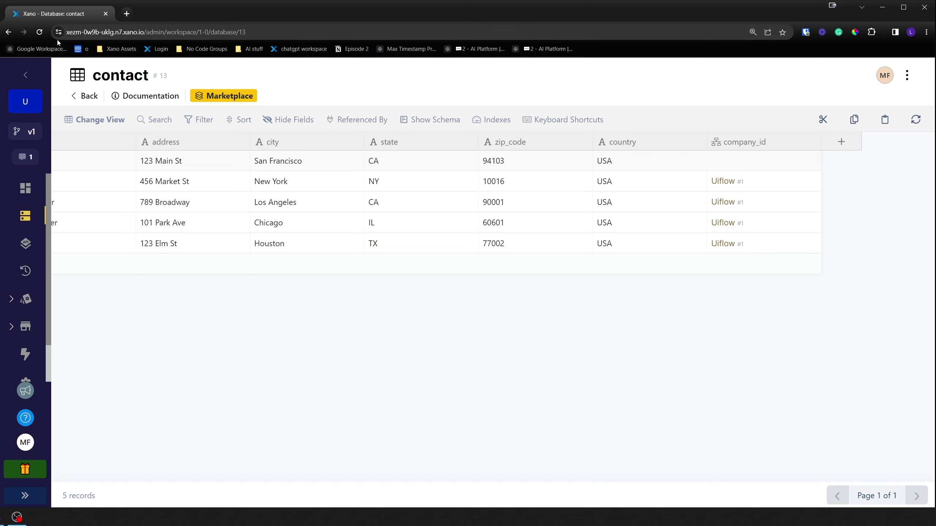
click(8, 32)
click(8, 33)
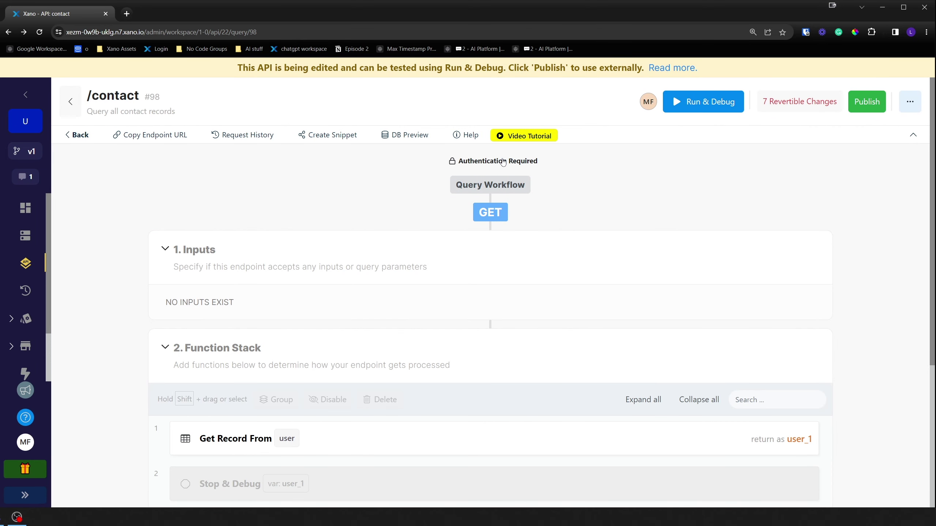
scroll(560, 224, down, 4)
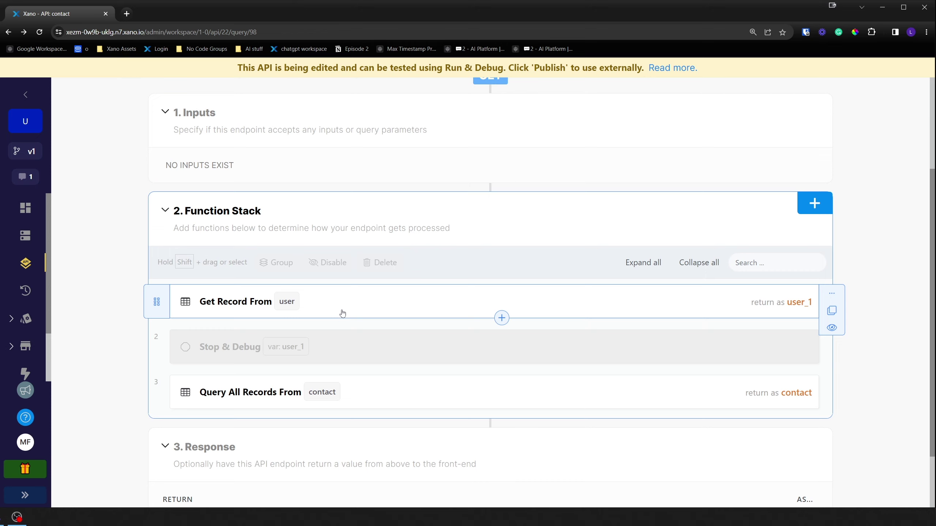
scroll(343, 313, down, 1)
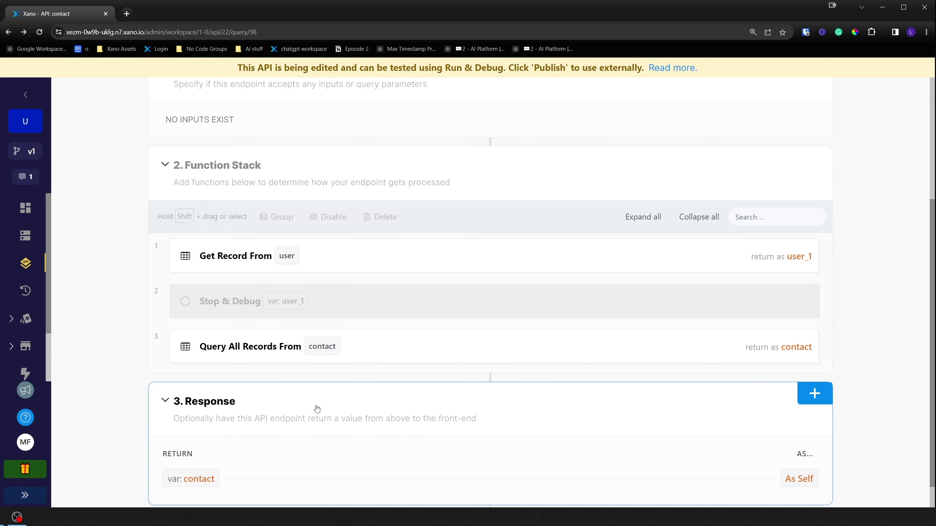
scroll(314, 410, down, 1)
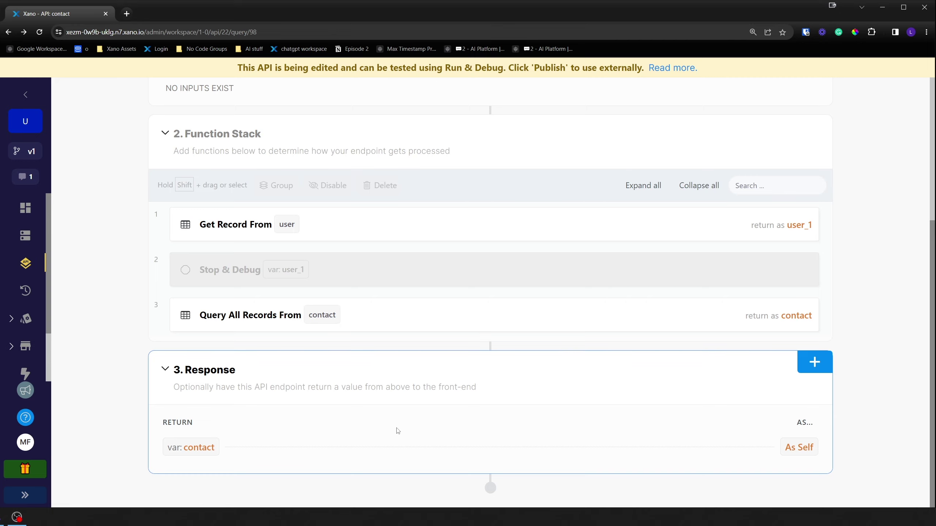
scroll(398, 430, up, 6)
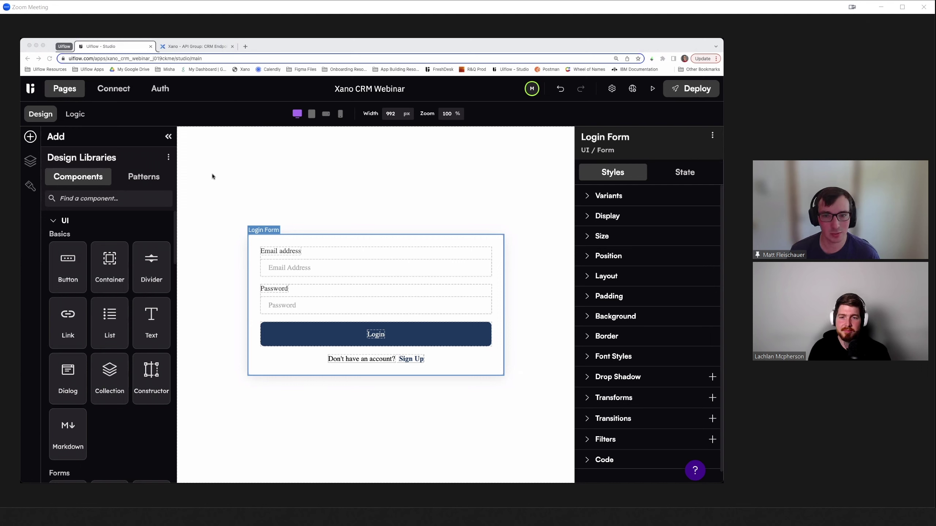
- Open the Home page from the Explorer's page list
click(33, 165)
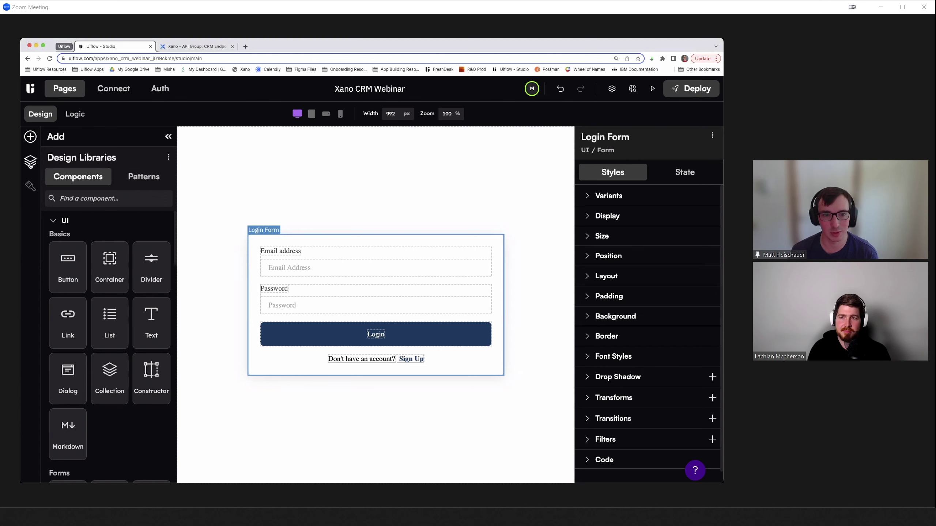
click(31, 163)
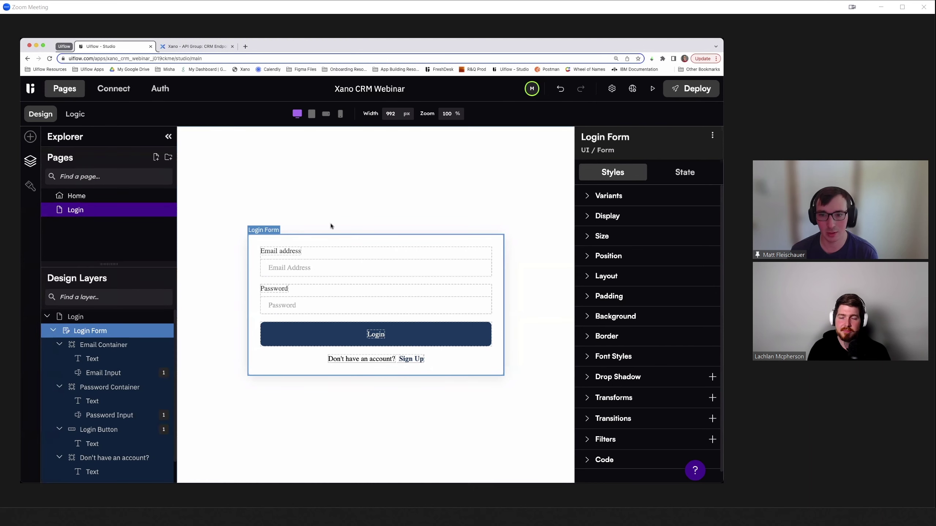
click(91, 196)
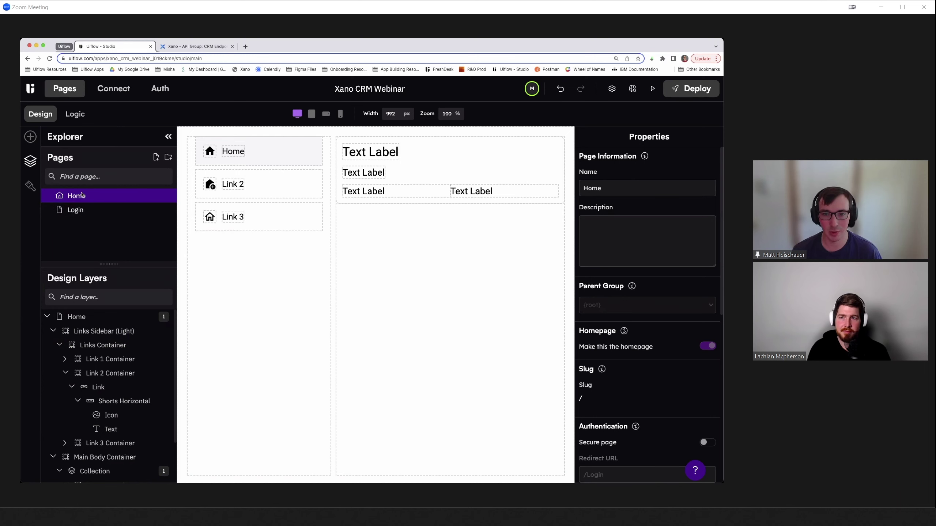
- Make Home a secure page with its redirect URL set to /login
scroll(645, 333, down, 3)
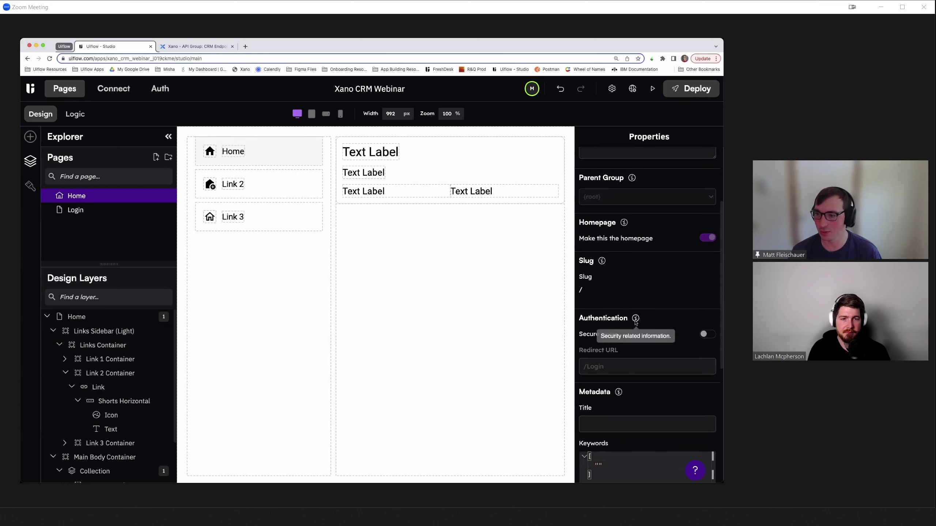
scroll(641, 334, down, 1)
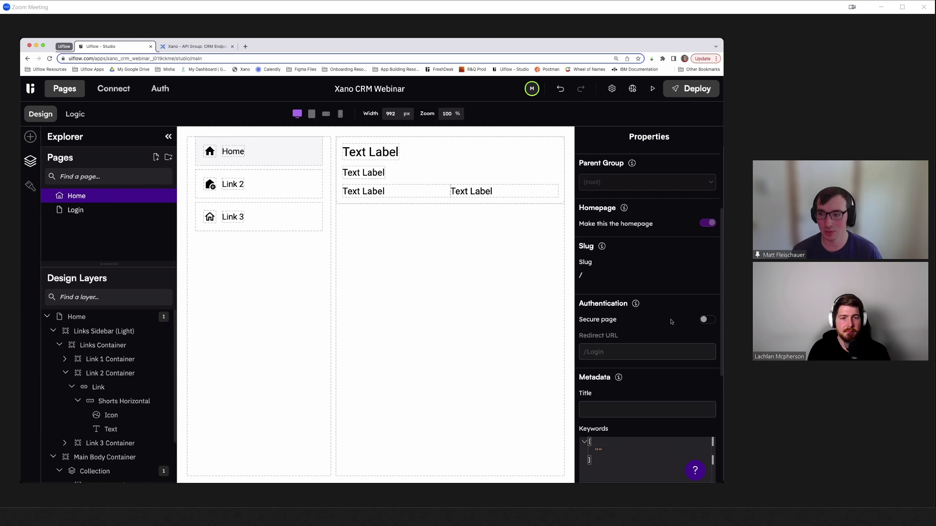
click(706, 320)
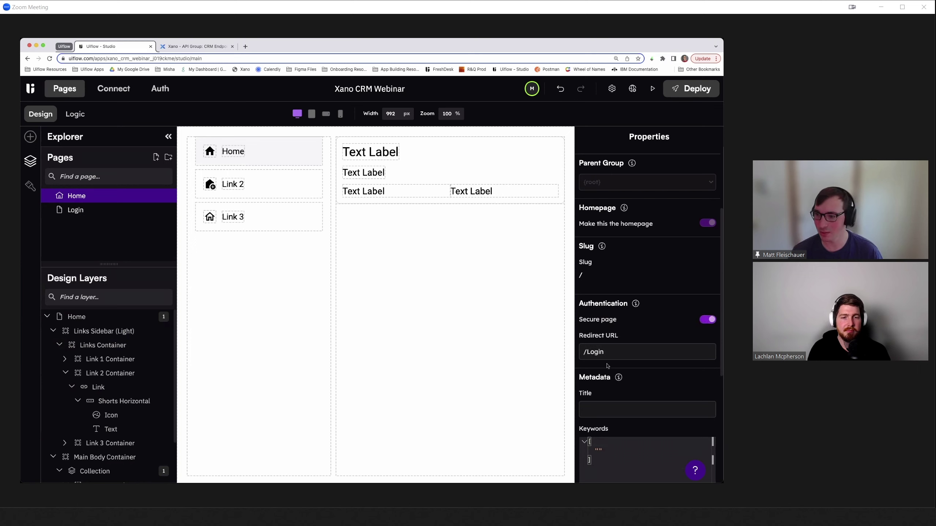
click(588, 353)
drag(588, 352, 624, 353)
text(lo)
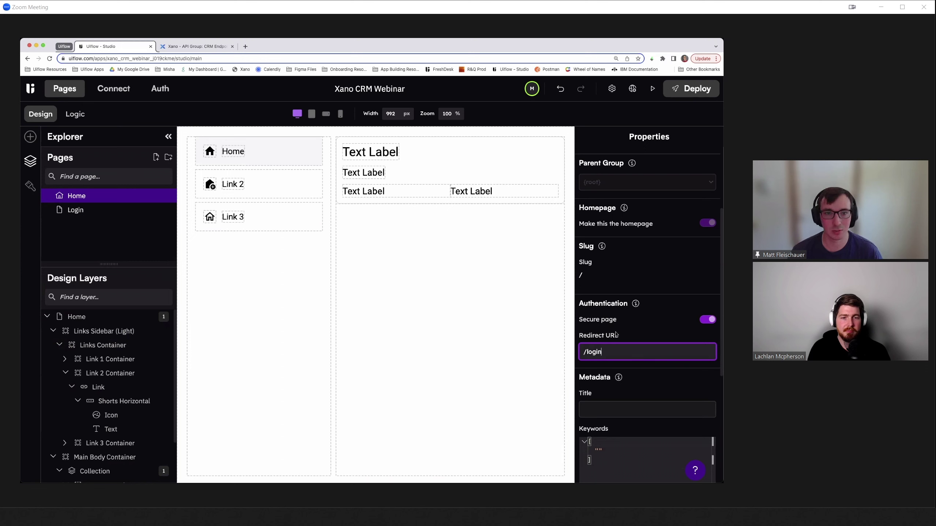
click(81, 212)
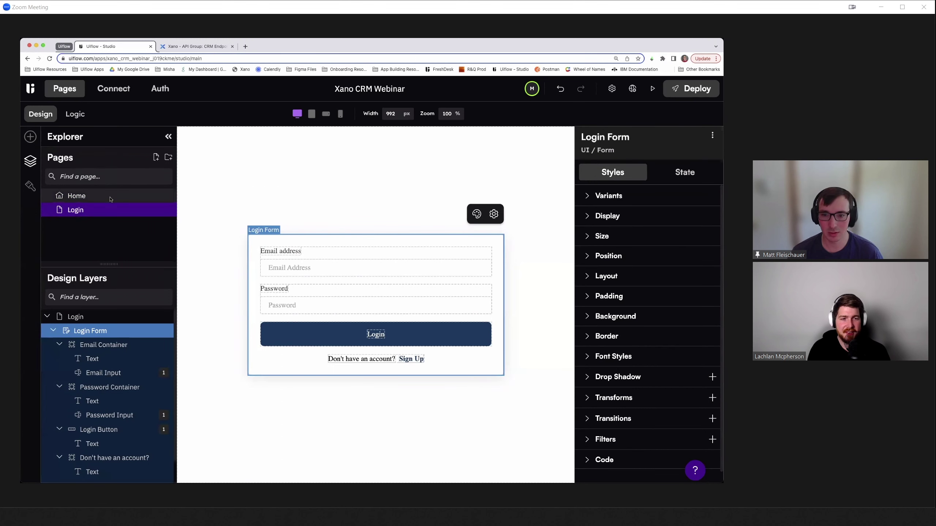
- Preview the Home page showing its three links in a new tab, then close it
click(83, 199)
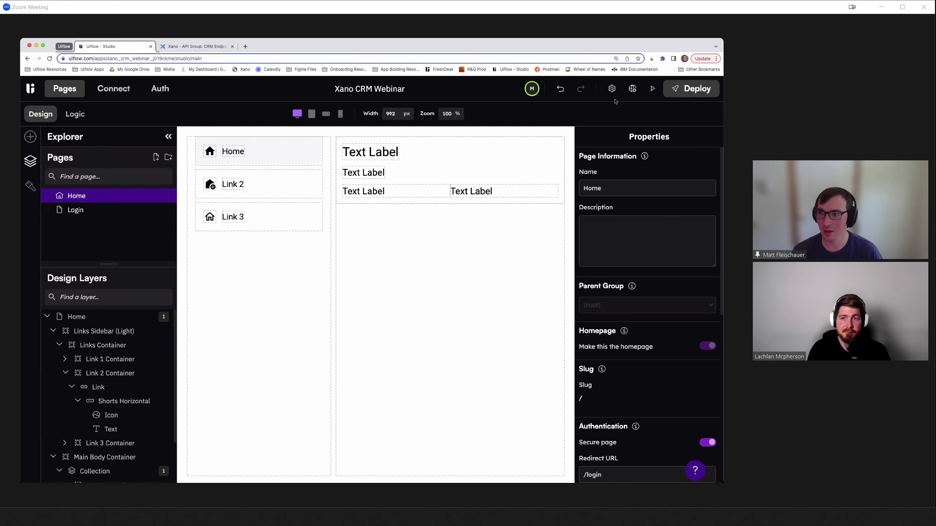
click(652, 88)
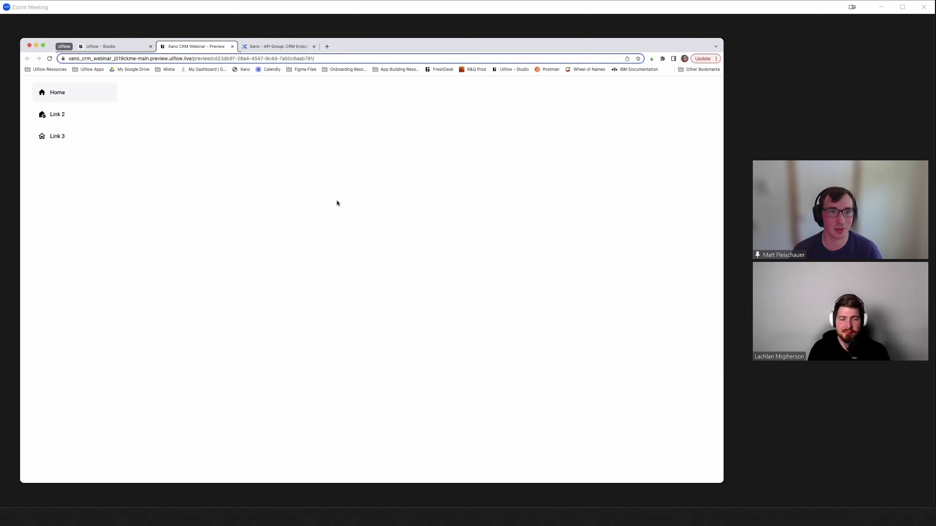
click(232, 47)
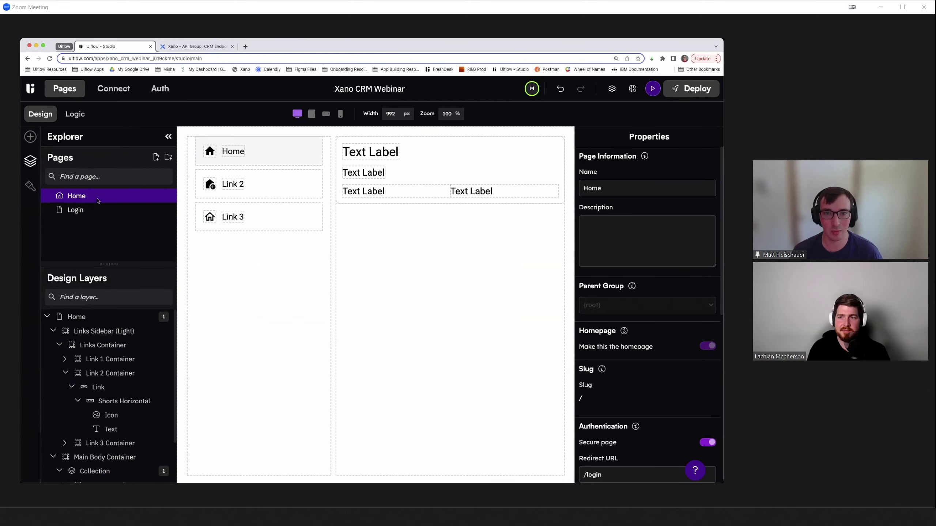
- Expose authToken as an input of the Xano Get All Contacts action and publish it to logic
click(106, 92)
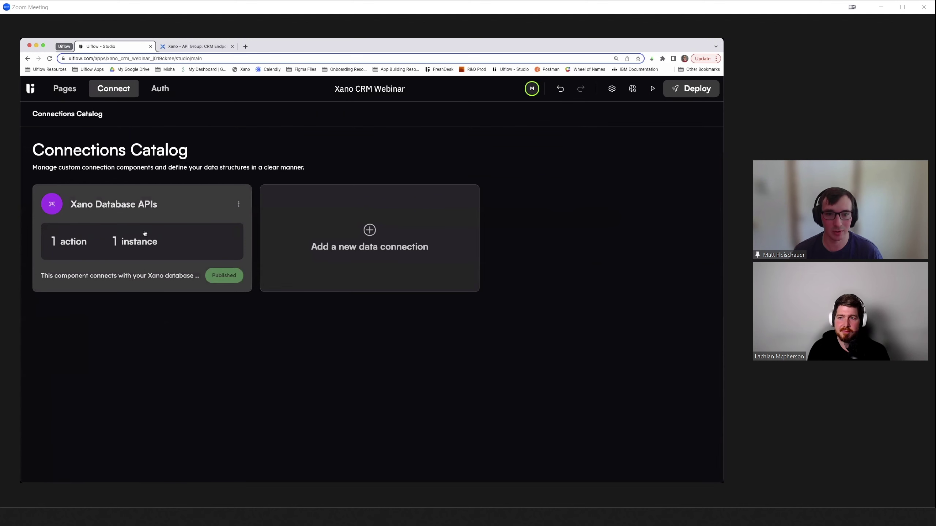
click(116, 207)
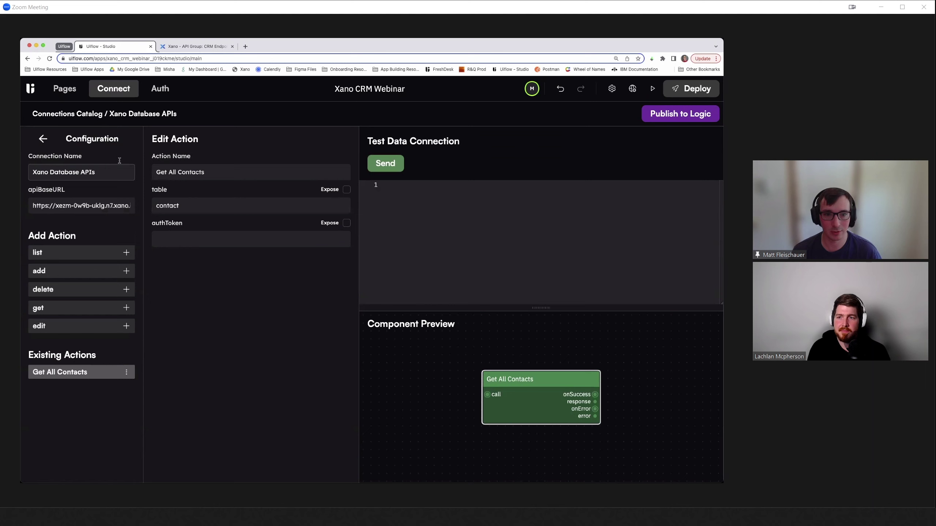
click(193, 204)
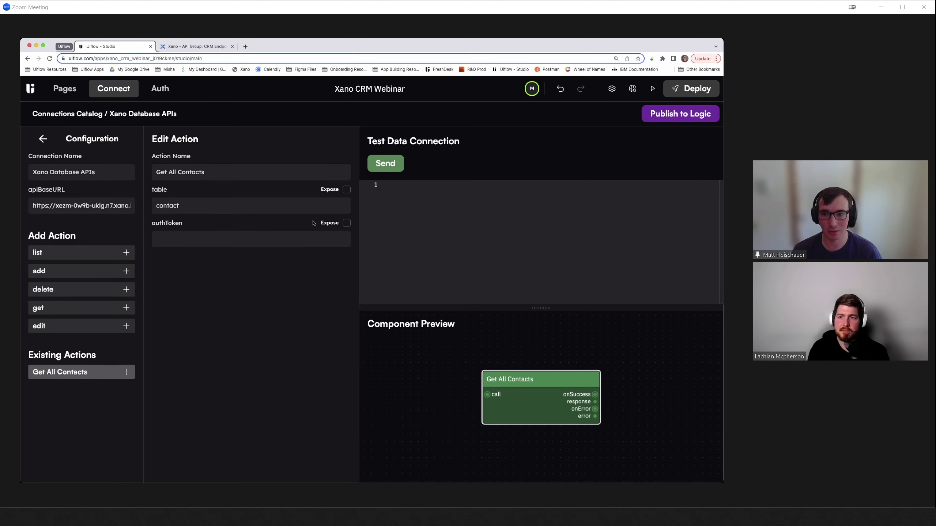
click(346, 223)
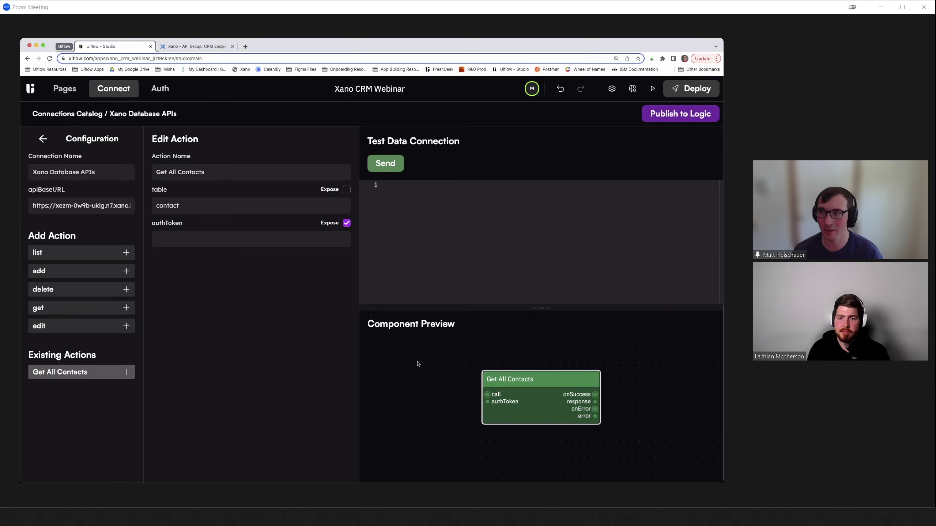
click(659, 118)
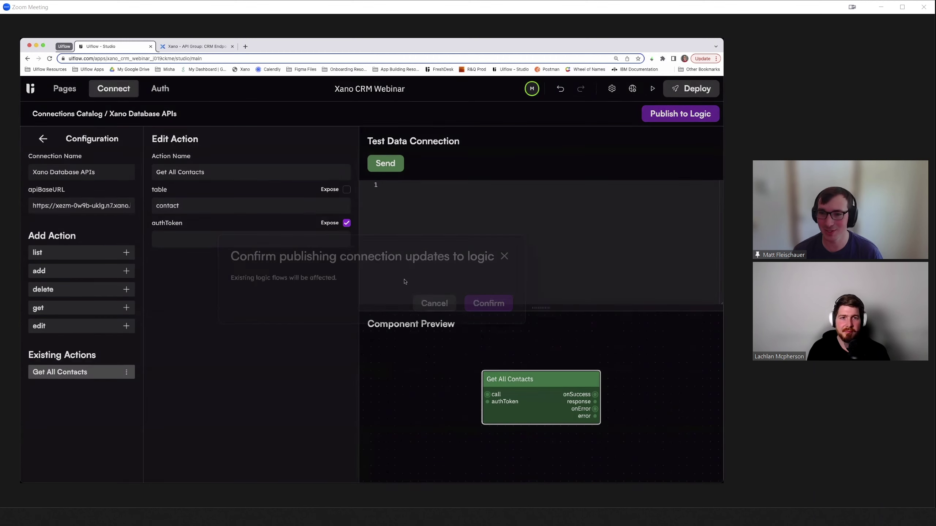
click(483, 302)
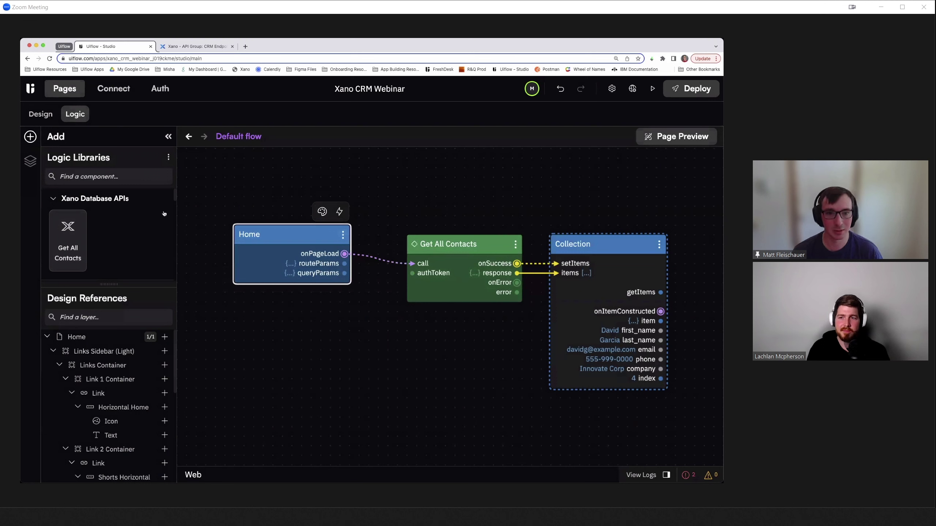
click(31, 161)
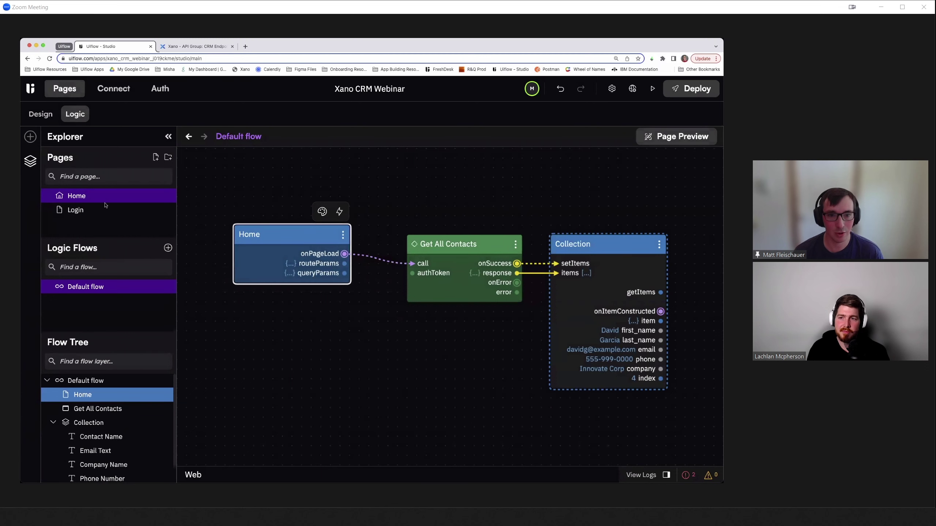
click(76, 211)
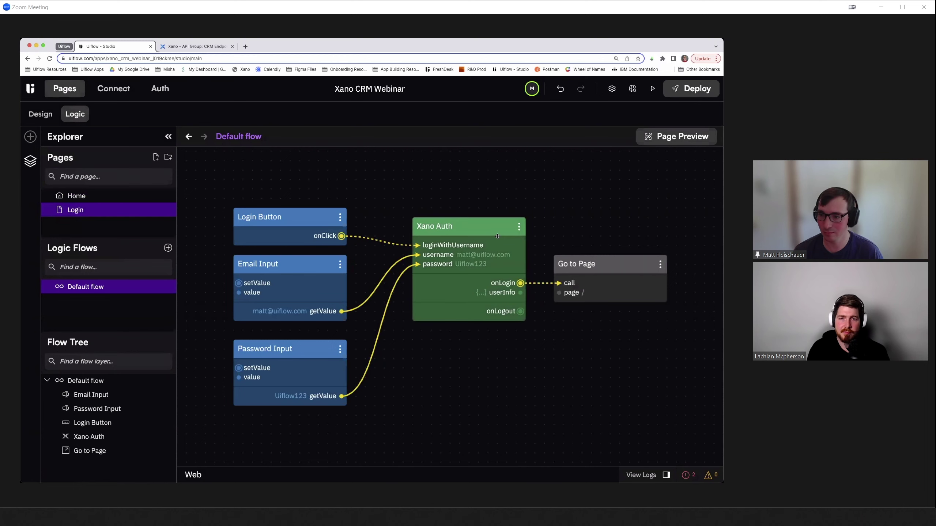
click(85, 196)
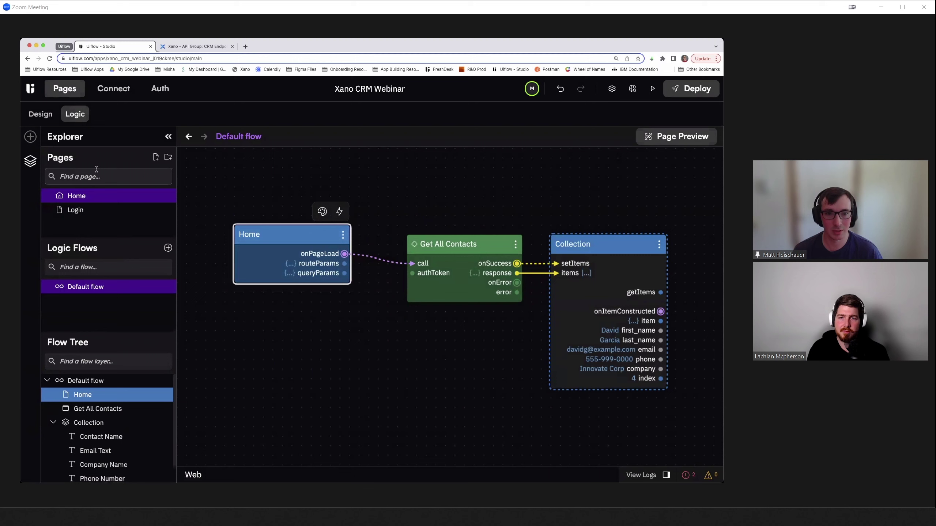
click(31, 137)
- Search the logic libraries for 'auth' and place a Xano Auth node on the Home flow
click(80, 171)
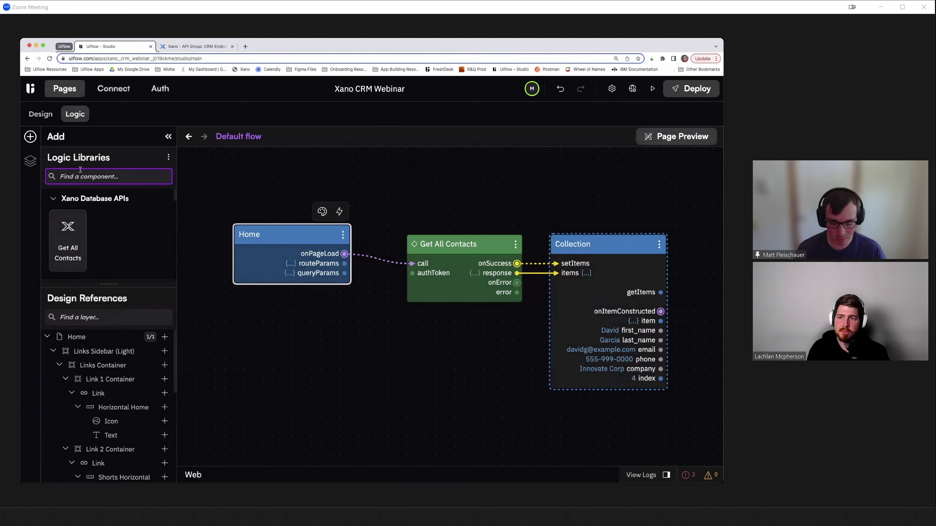
text(auth)
scroll(89, 250, down, 2)
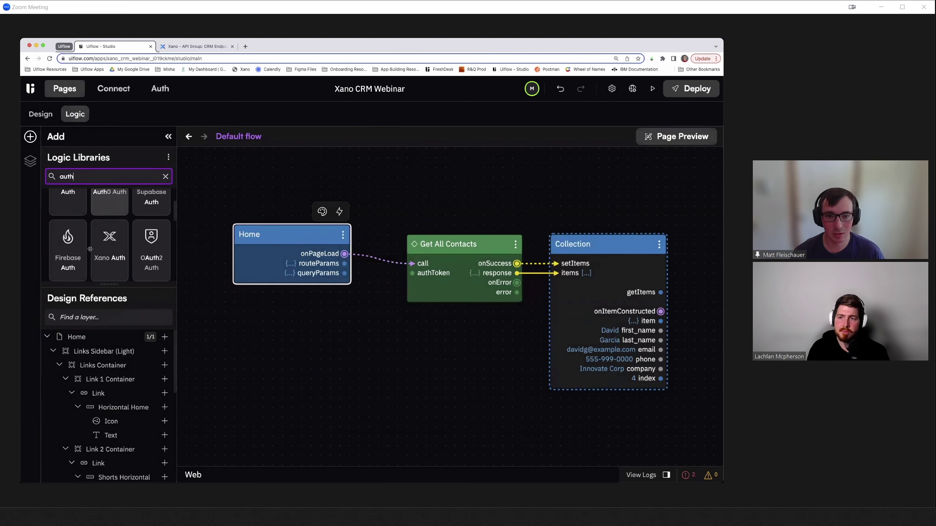
drag(110, 236, 284, 294)
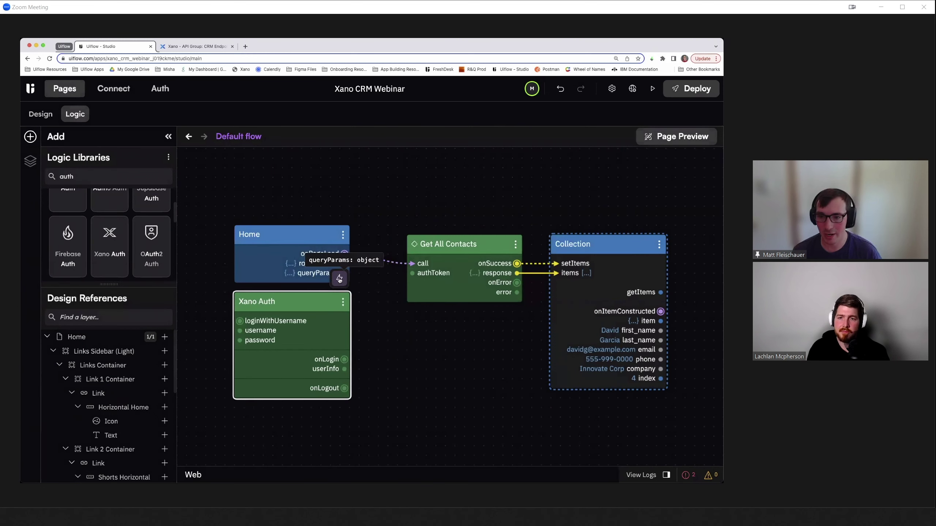
- Remove the loginWithUsername, onLogin and onLogout actions from Xano Auth
click(339, 279)
scroll(441, 340, down, 1)
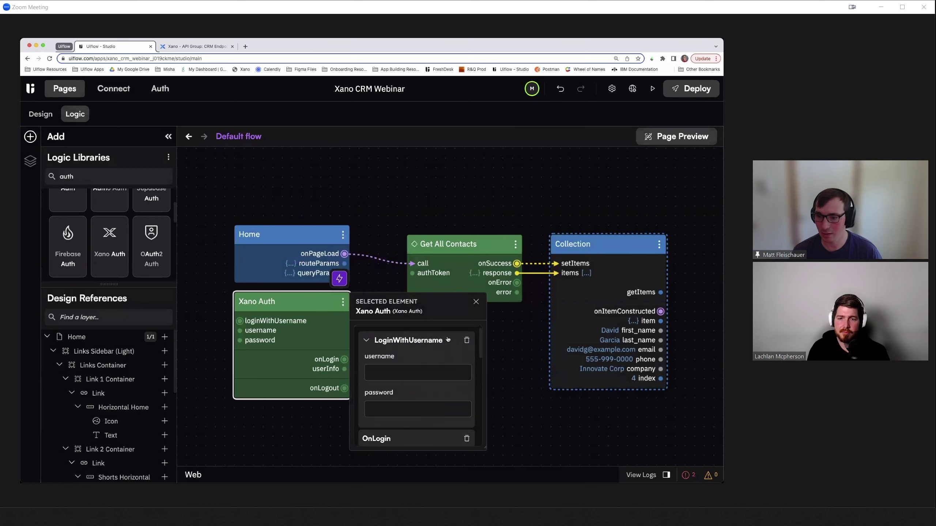
click(466, 340)
click(466, 340)
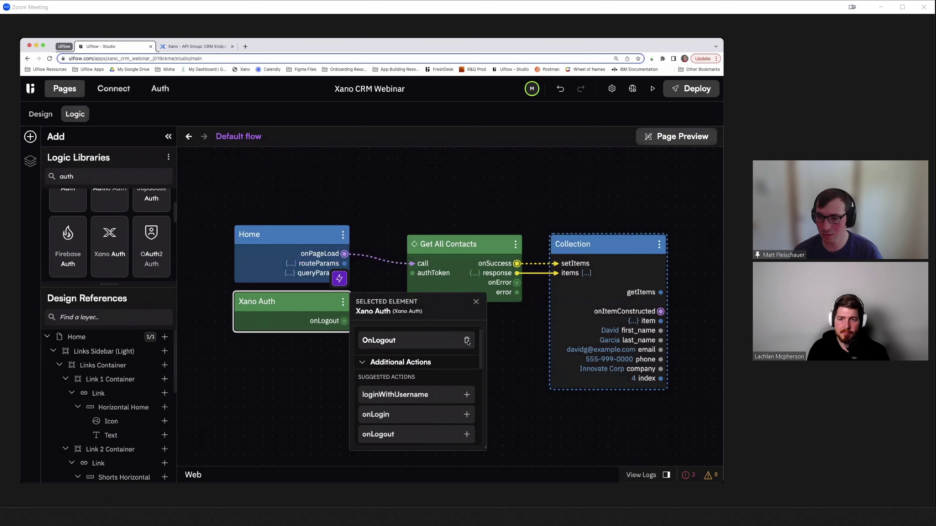
click(467, 340)
- Add the onToken event and getToken action to the Xano Auth node
scroll(434, 377, down, 5)
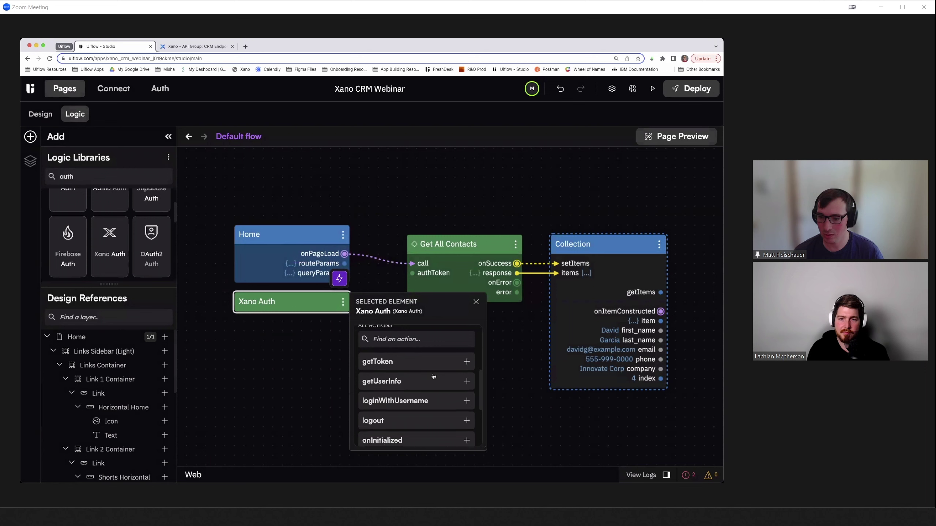
click(383, 337)
text(onto)
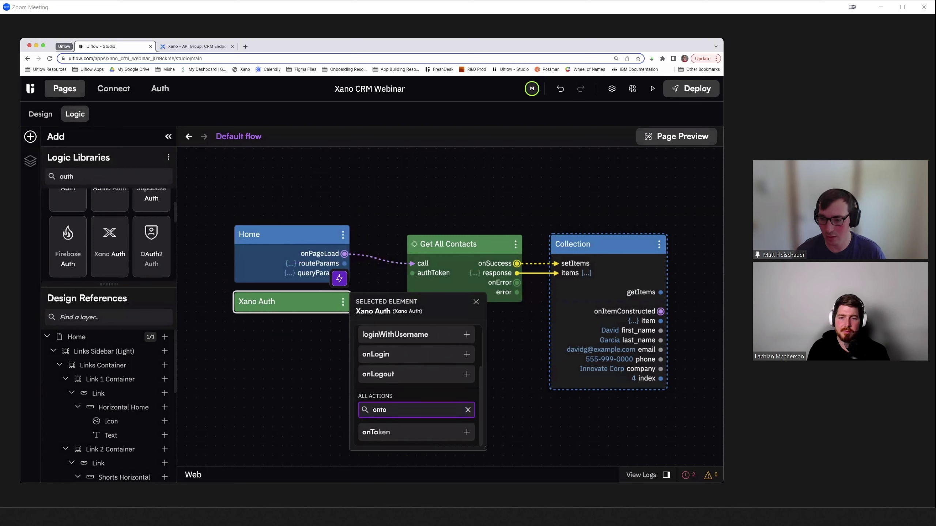
click(391, 433)
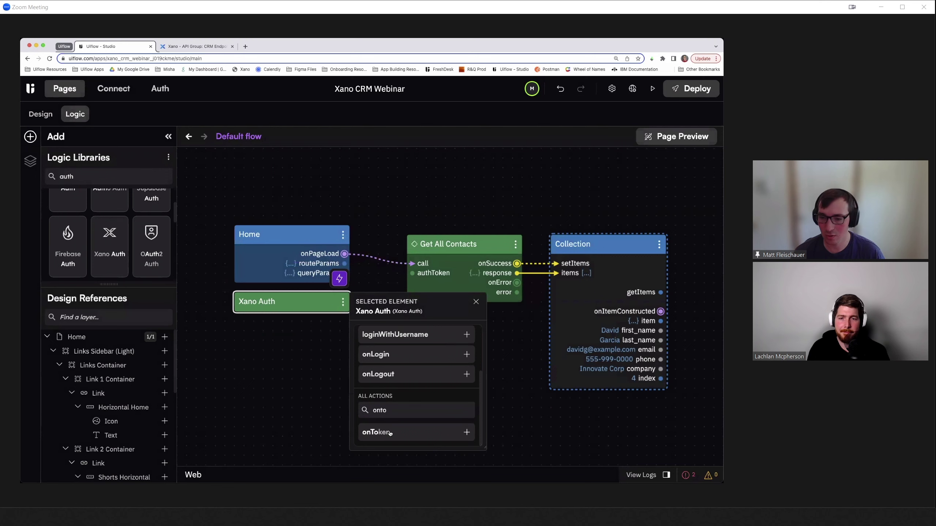
click(318, 380)
click(327, 295)
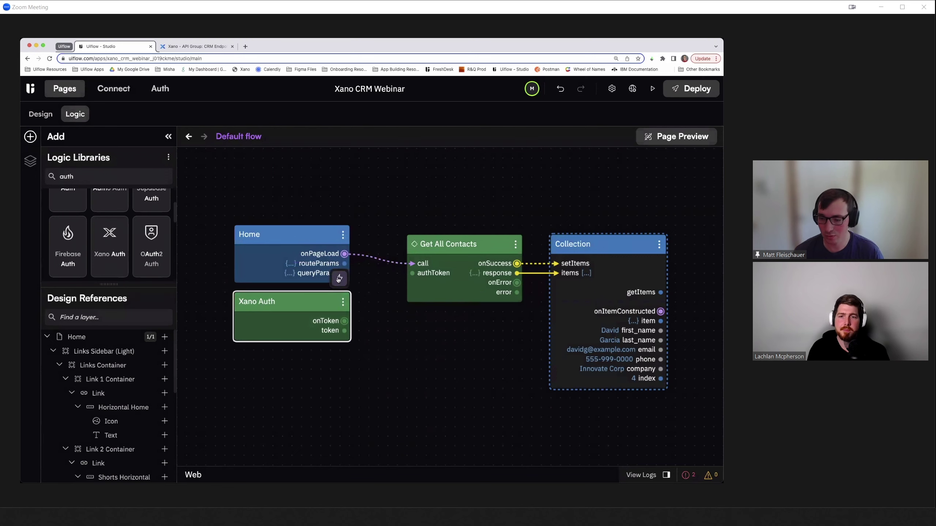
scroll(405, 396, down, 3)
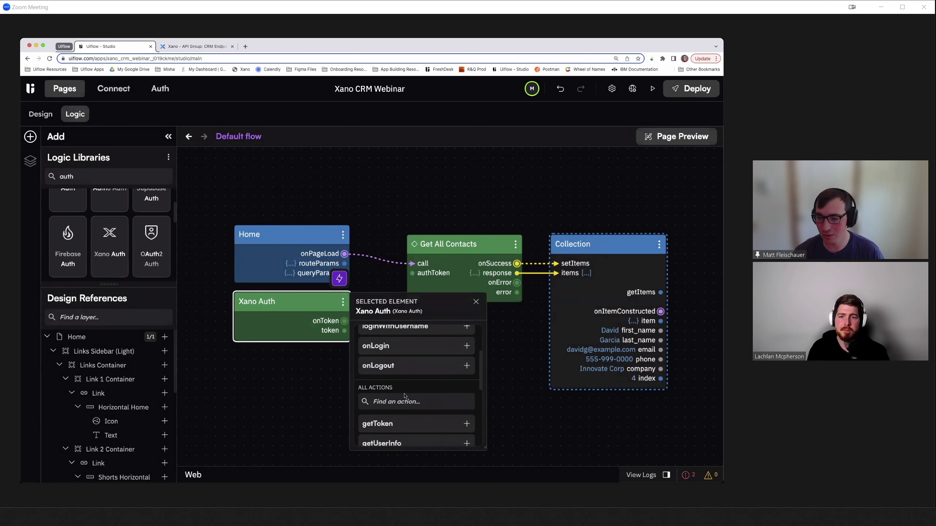
click(377, 421)
click(296, 389)
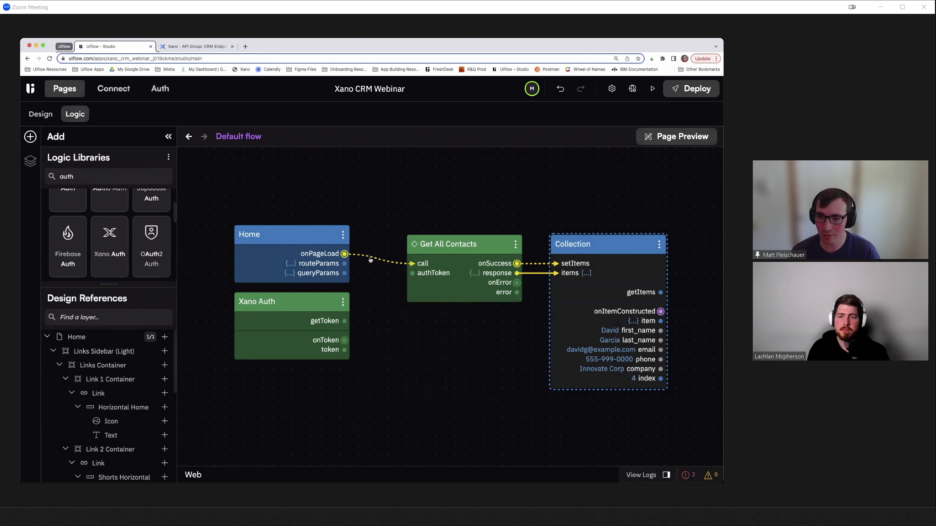
- Wire Xano Auth's onToken to the Get All Contacts call and its token to authToken
drag(313, 258, 304, 220)
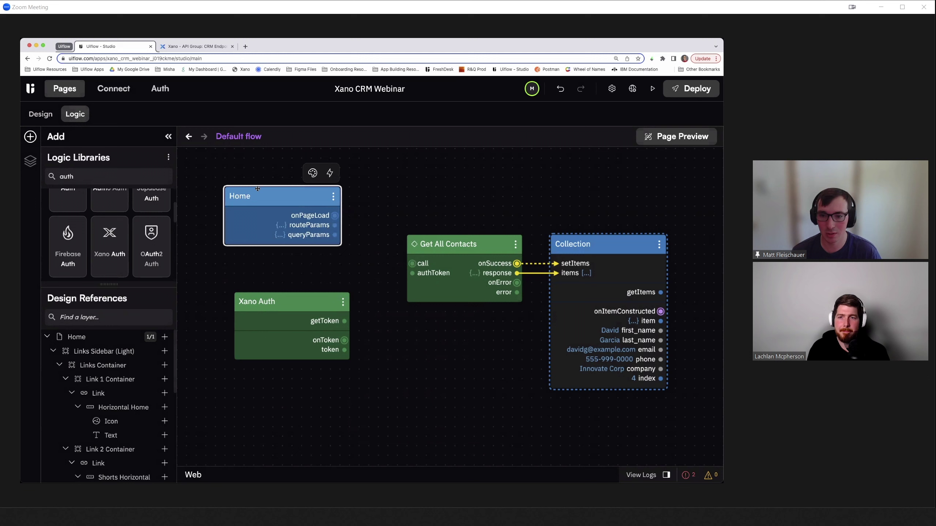
drag(277, 320, 278, 282)
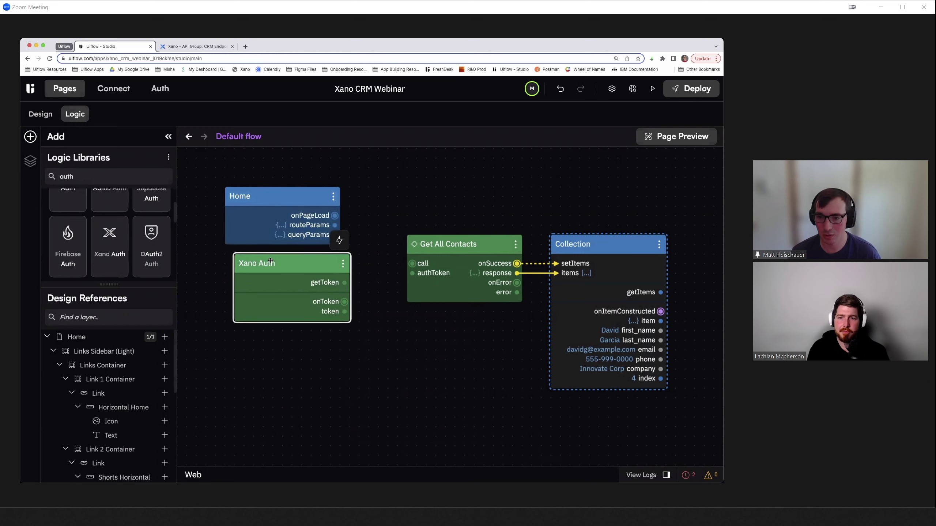
drag(344, 302, 410, 263)
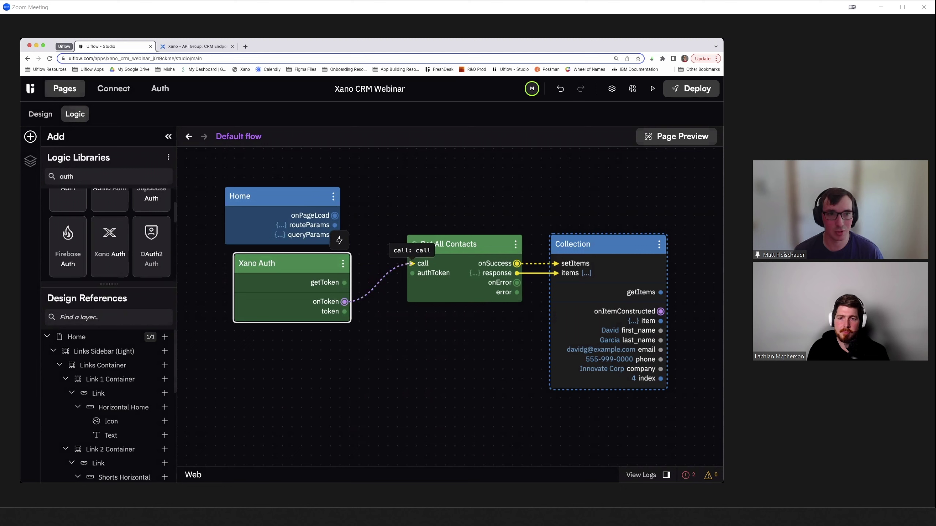
drag(344, 311, 412, 273)
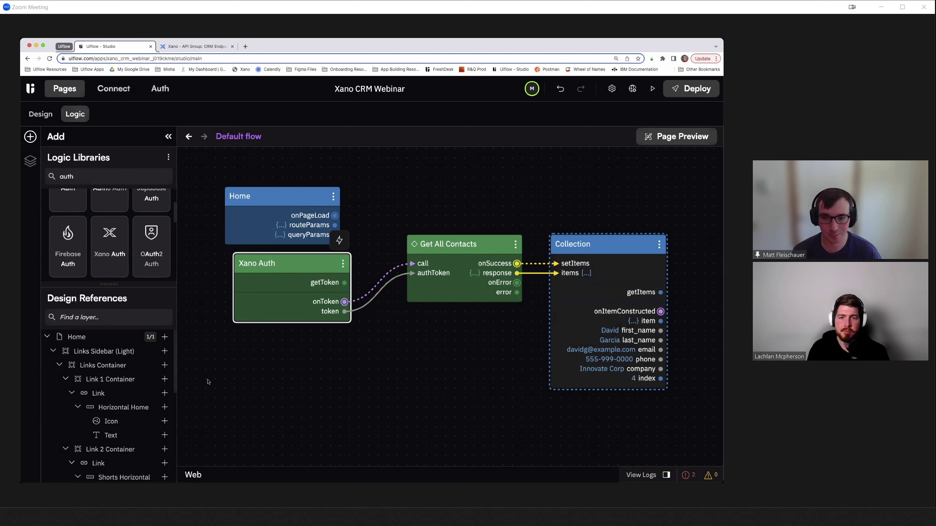
- Delete the Home page-load node and move Xano Auth beside Get All Contacts
click(290, 196)
key(Delete)
drag(280, 259, 309, 229)
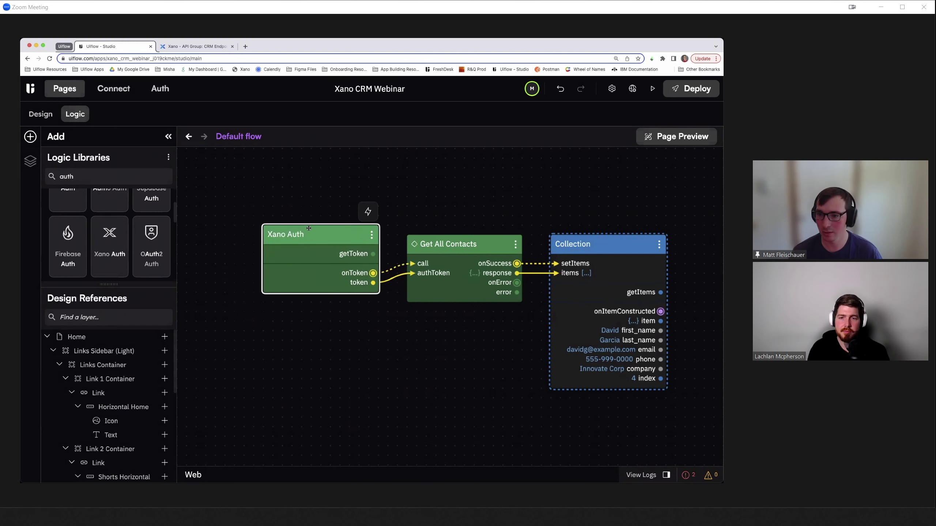
scroll(445, 209, right, 1)
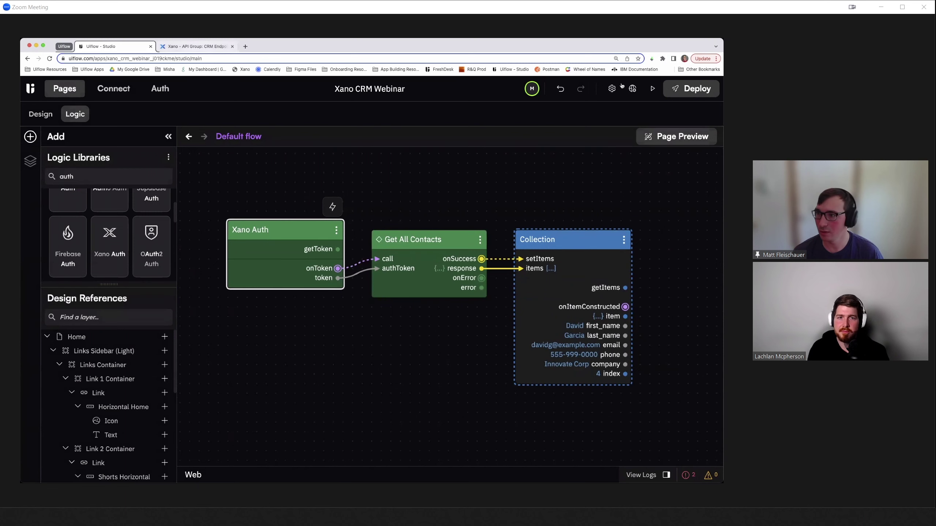
click(41, 114)
- Preview the app from the Login page, log in with the account e-mail and password, then return
click(62, 212)
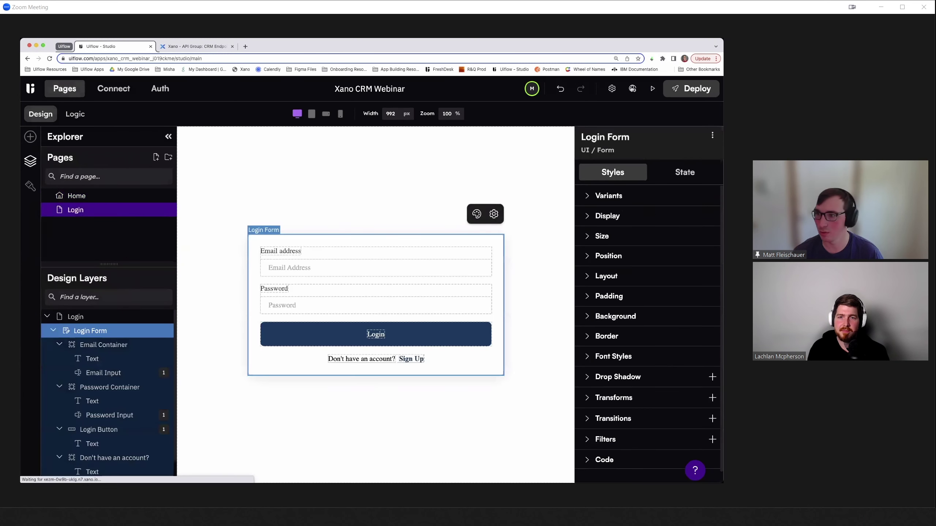
click(658, 91)
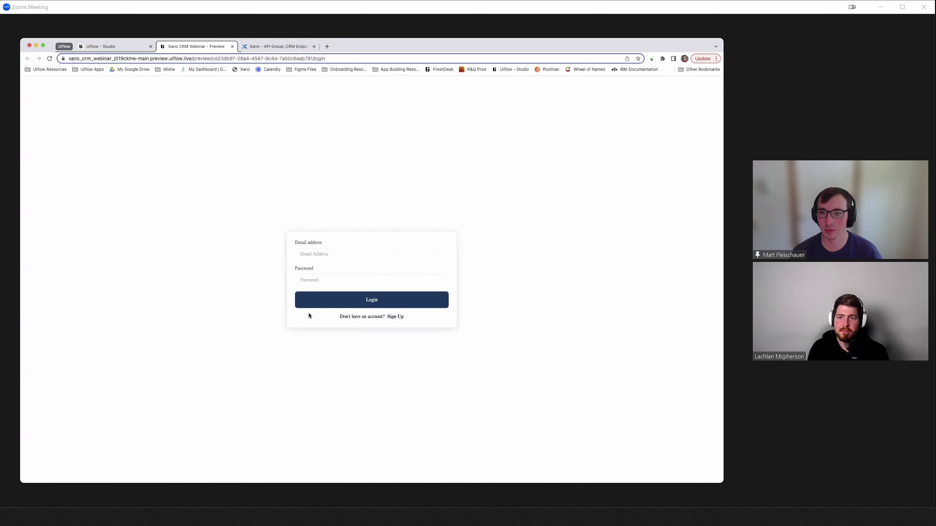
click(311, 254)
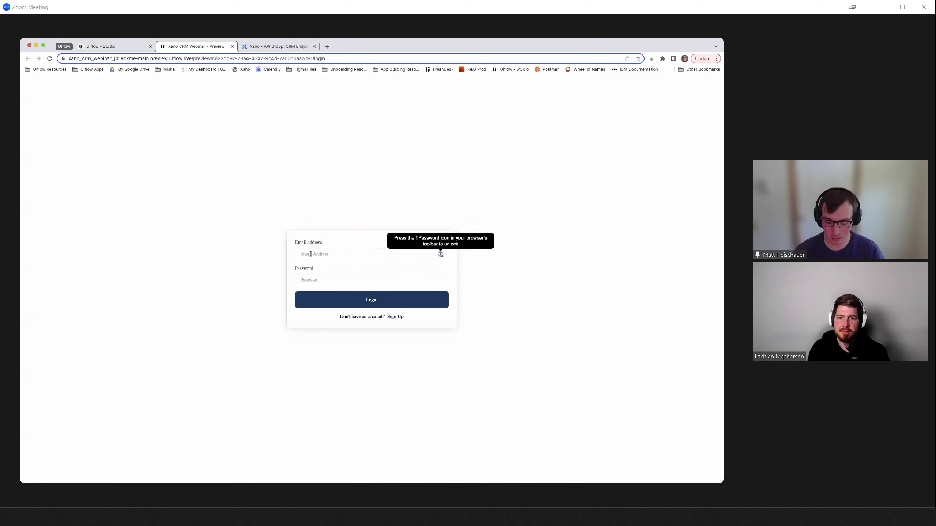
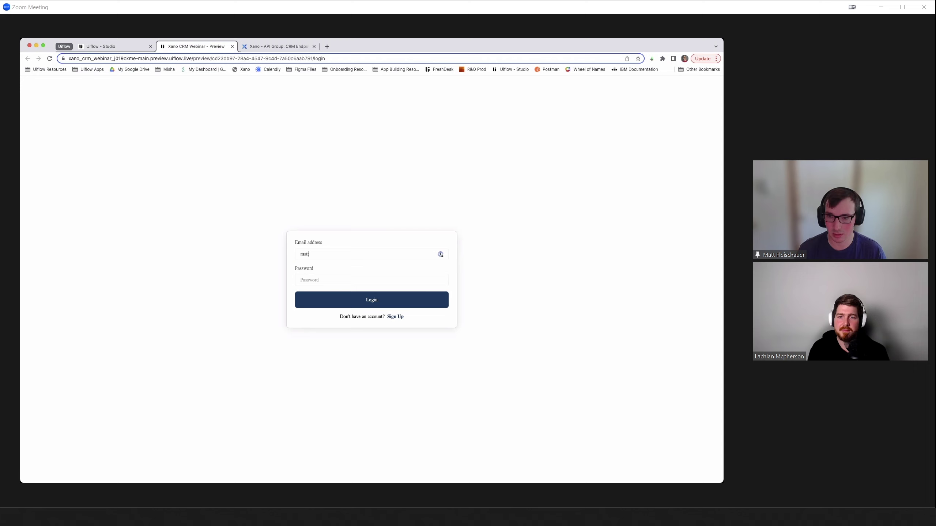
key(Tab)
text(•)
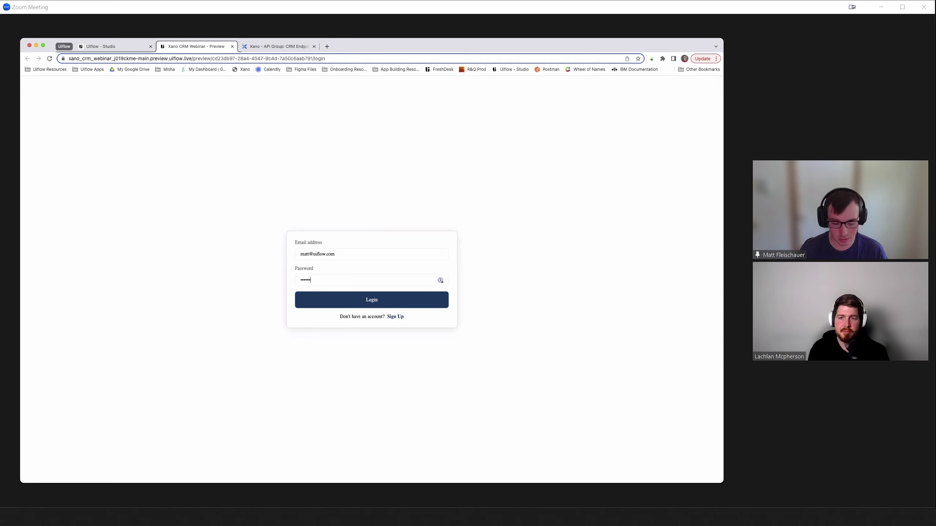
click(343, 302)
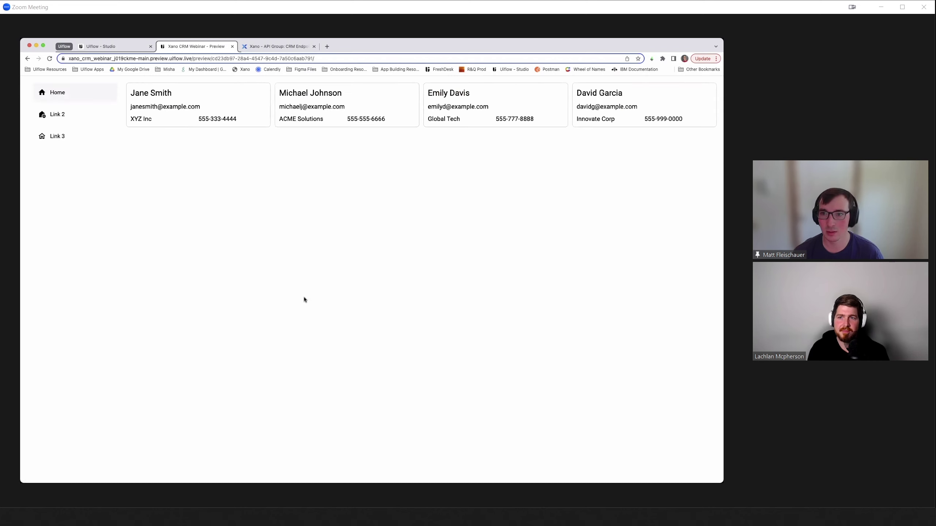
click(114, 48)
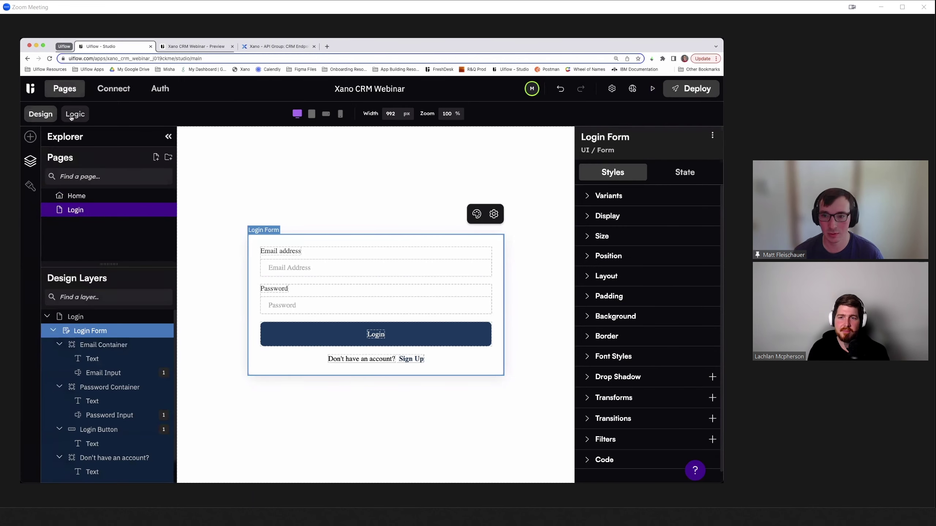
- Open the Home page's logic flow and check the contact cards shown in the live preview
click(71, 115)
click(30, 161)
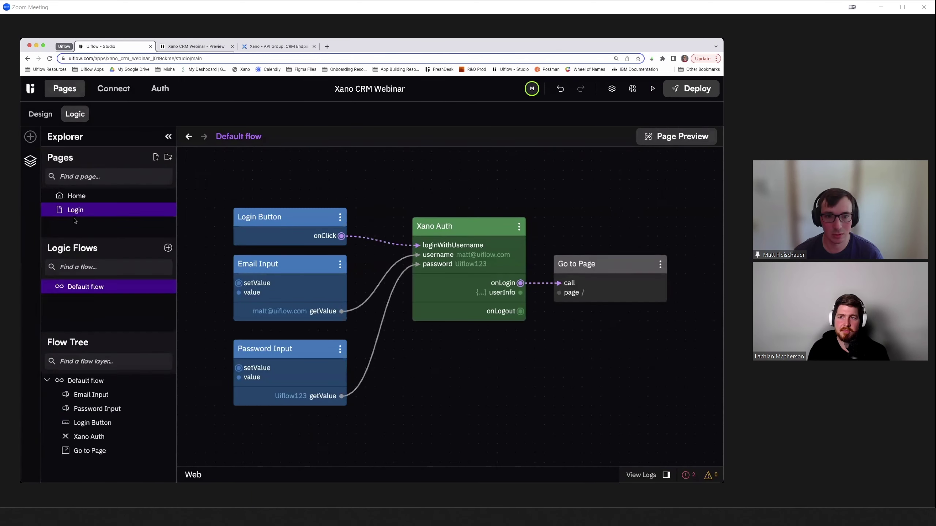
click(76, 196)
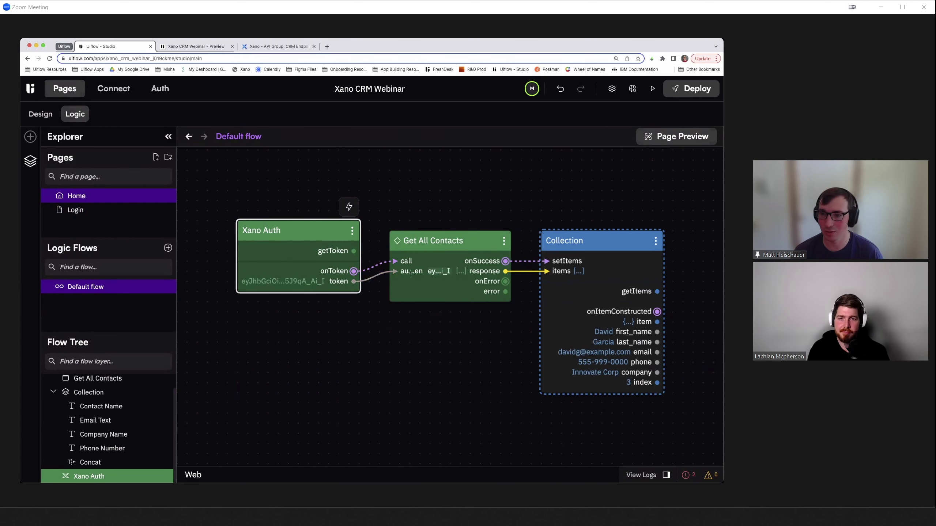
click(197, 47)
drag(139, 93, 687, 119)
click(687, 120)
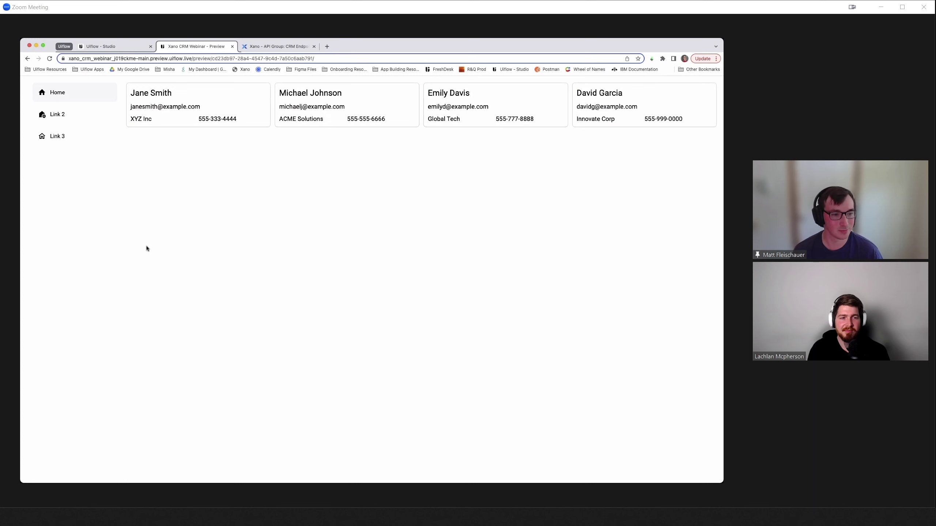
click(107, 46)
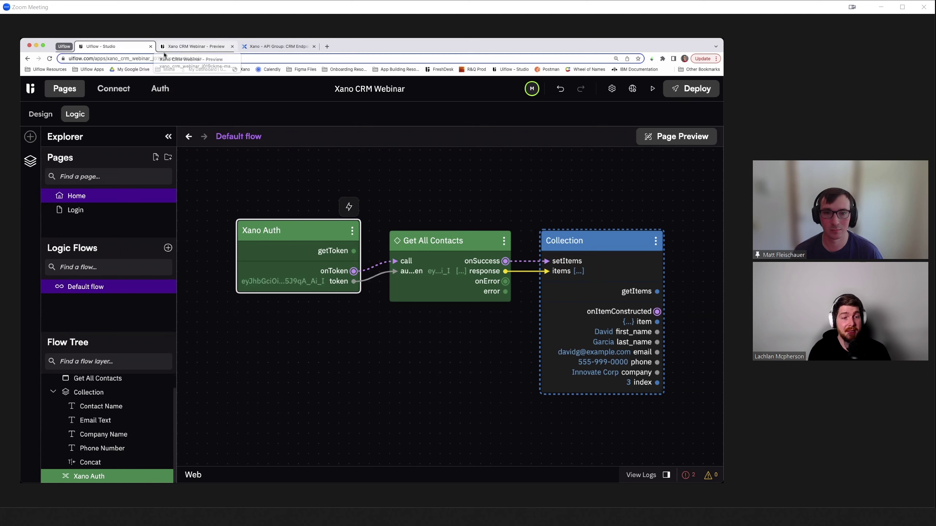
- Show the Home page design and scroll its properties to the secure-page /login redirect
click(41, 114)
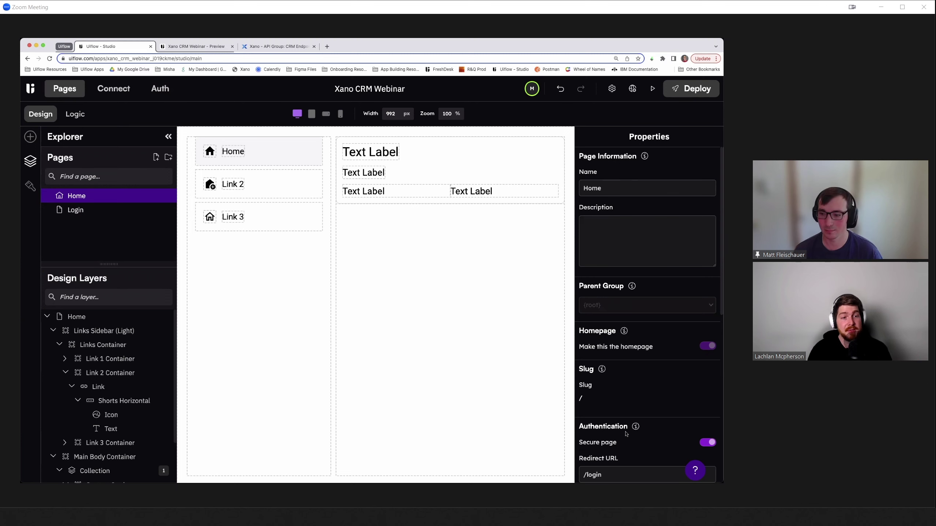
scroll(625, 435, down, 3)
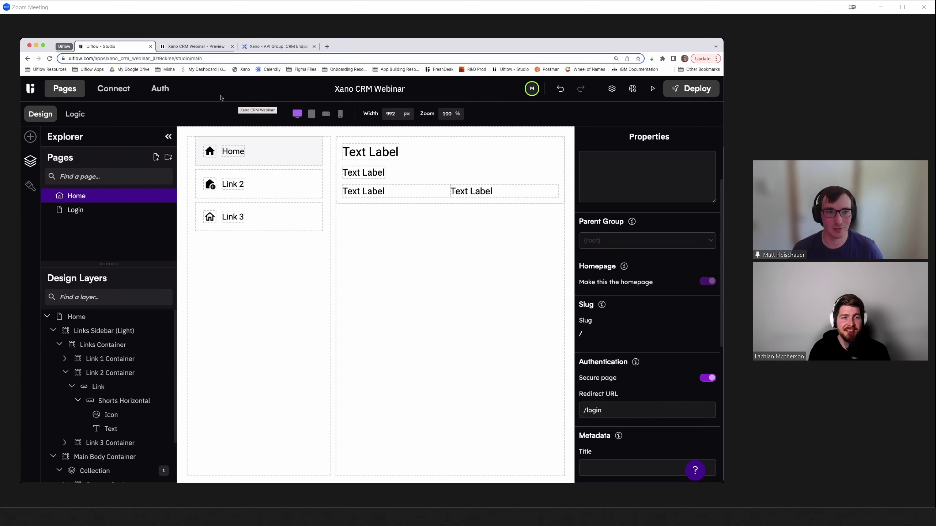
- Review the Auth settings and the authToken parameter of Get All Contacts in Xano Database APIs
click(160, 89)
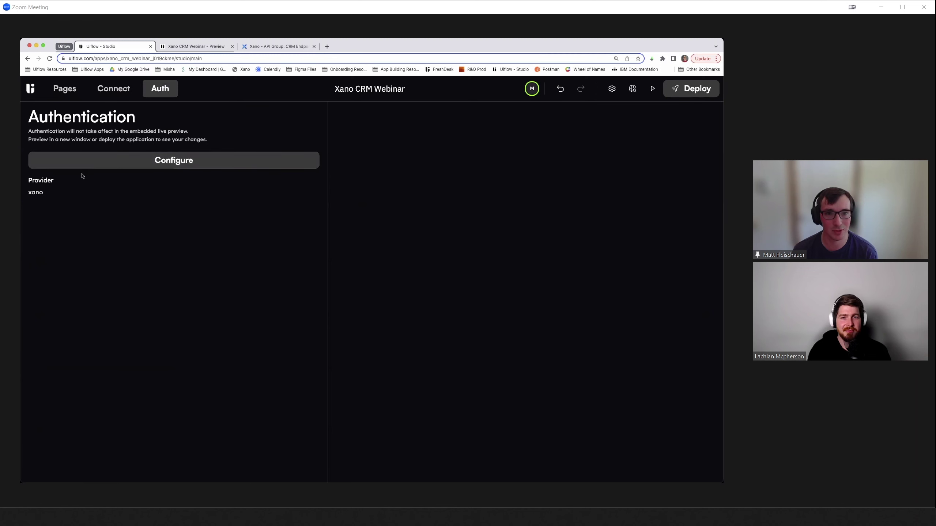
click(108, 92)
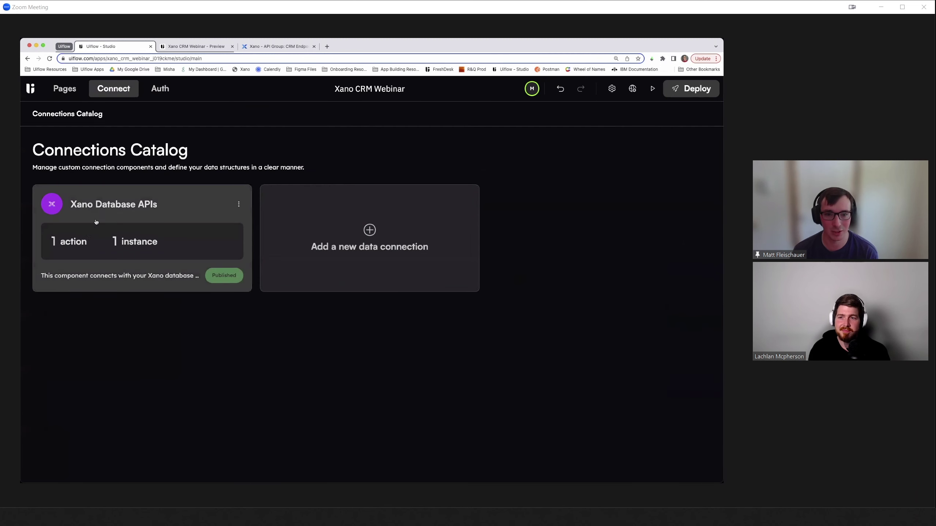
click(159, 239)
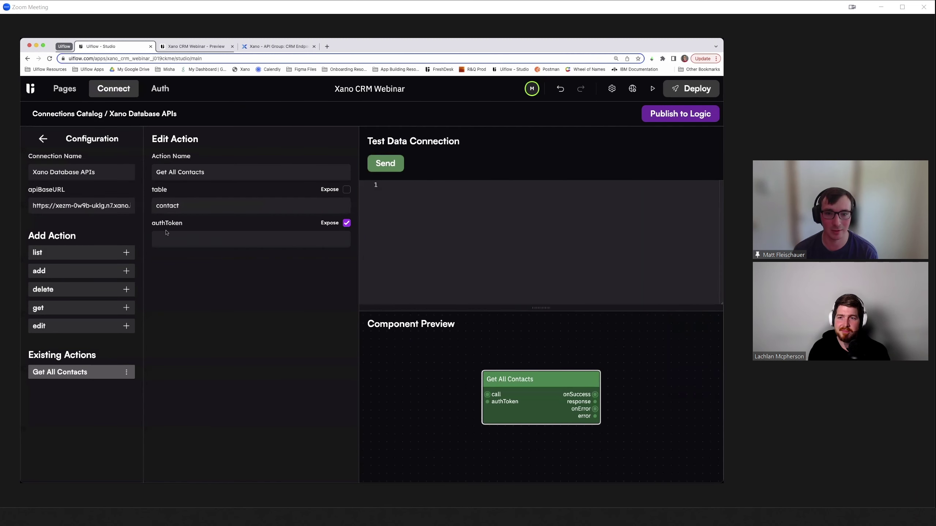
drag(153, 223, 202, 226)
click(202, 226)
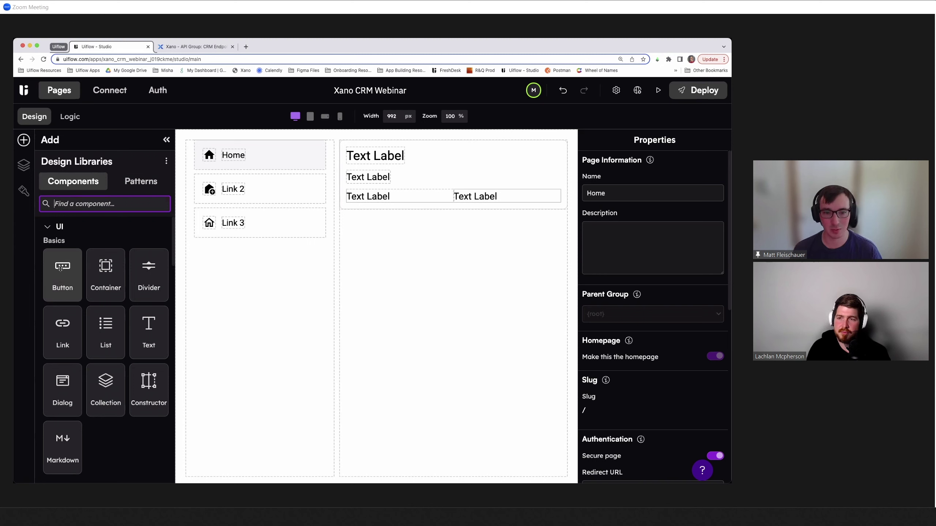
- Add a button below Link 3 in the sidebar with the label 'Log Out'
drag(59, 279, 246, 259)
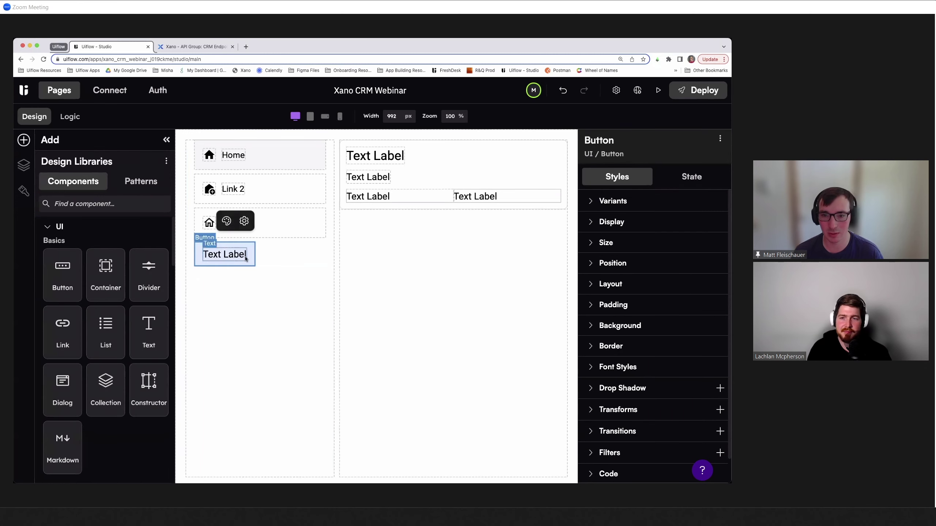
click(219, 254)
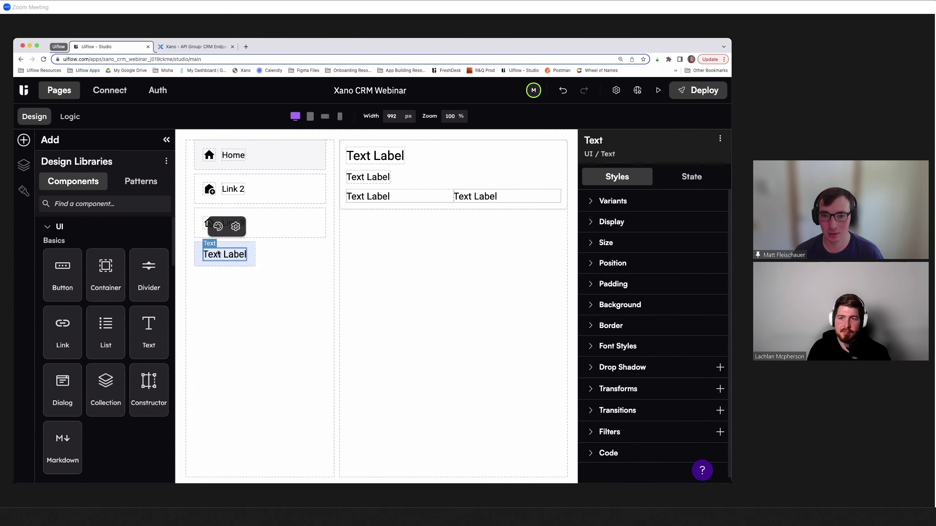
click(235, 226)
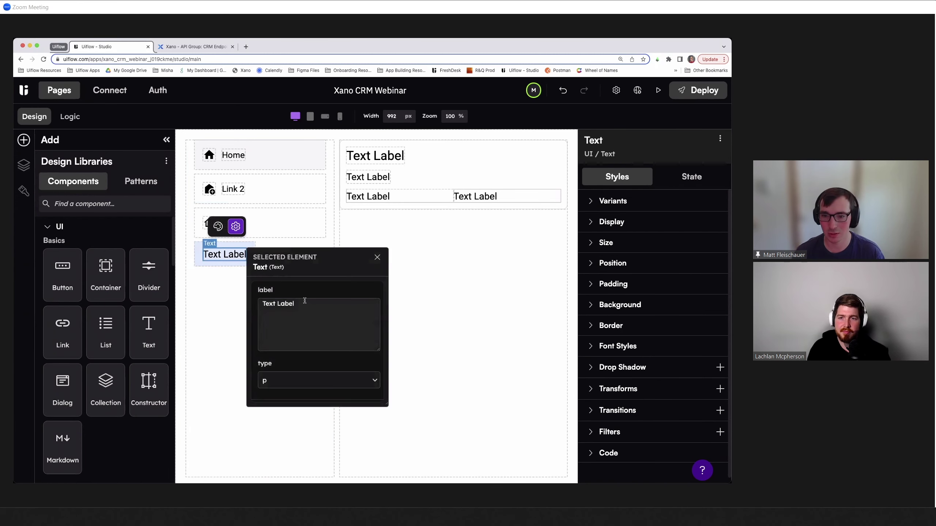
drag(305, 301, 241, 303)
text(Log Out)
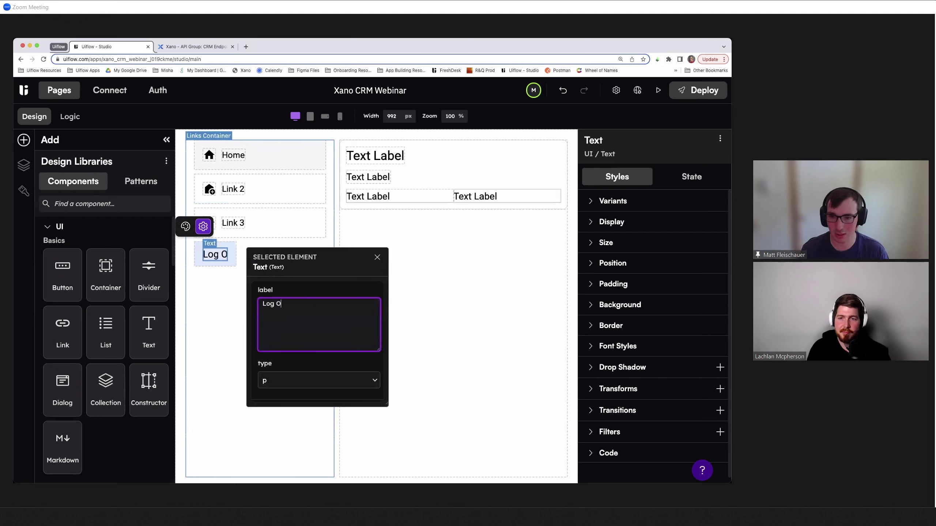
click(216, 327)
- Rename the button element to 'Log Out Button'
click(241, 248)
double_click(599, 140)
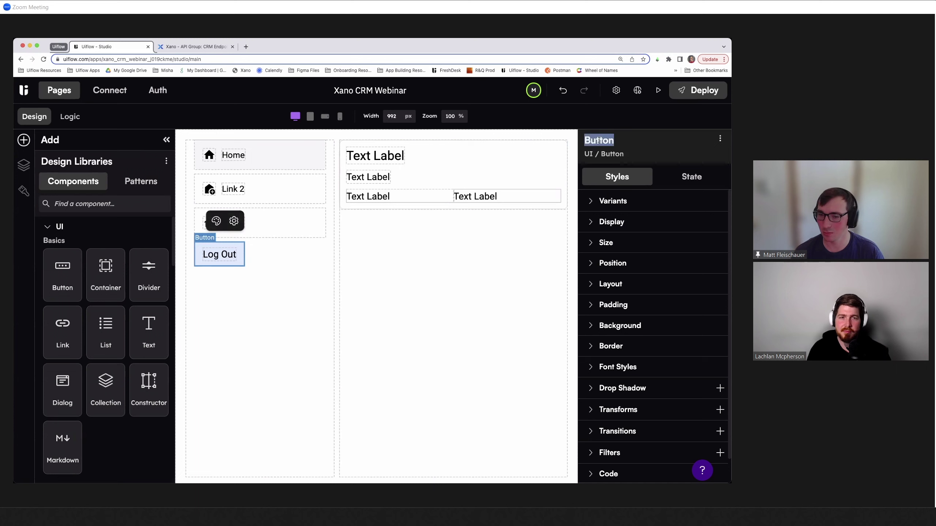
text(Log Out)
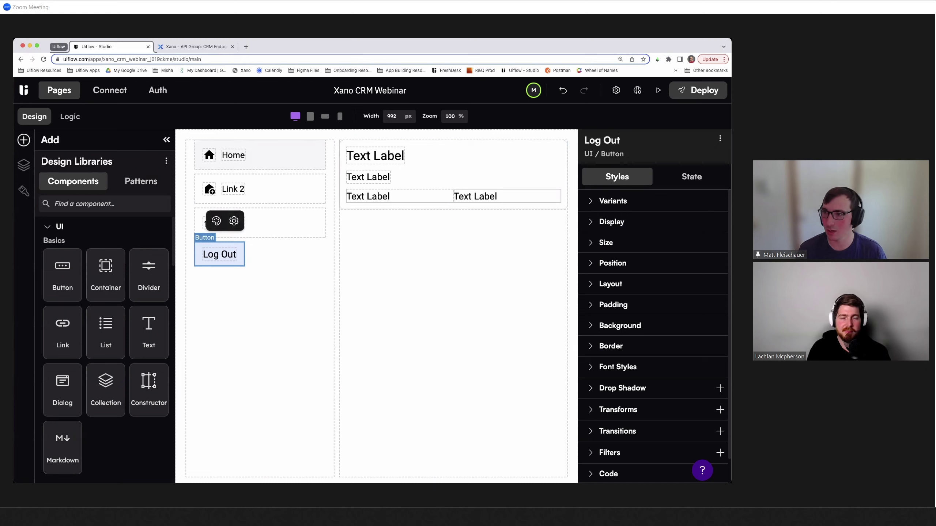
text( Button)
key(Return)
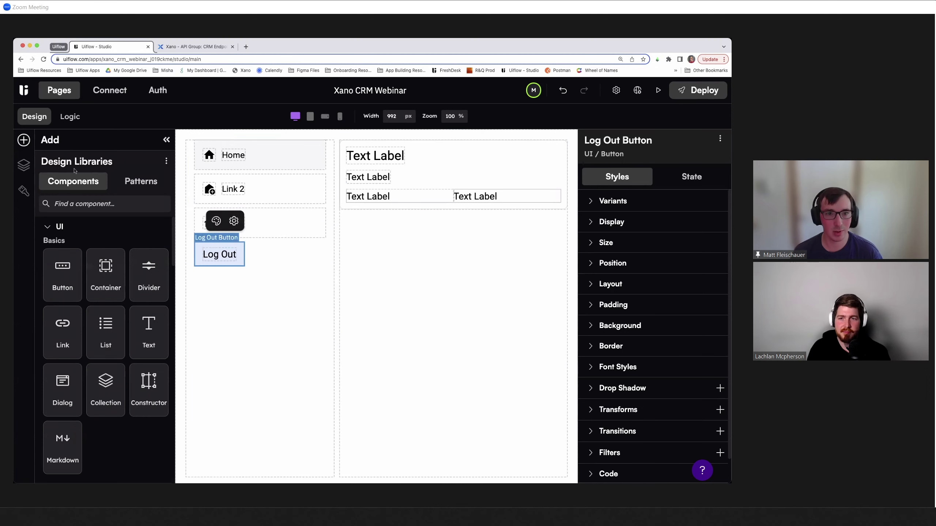
click(69, 117)
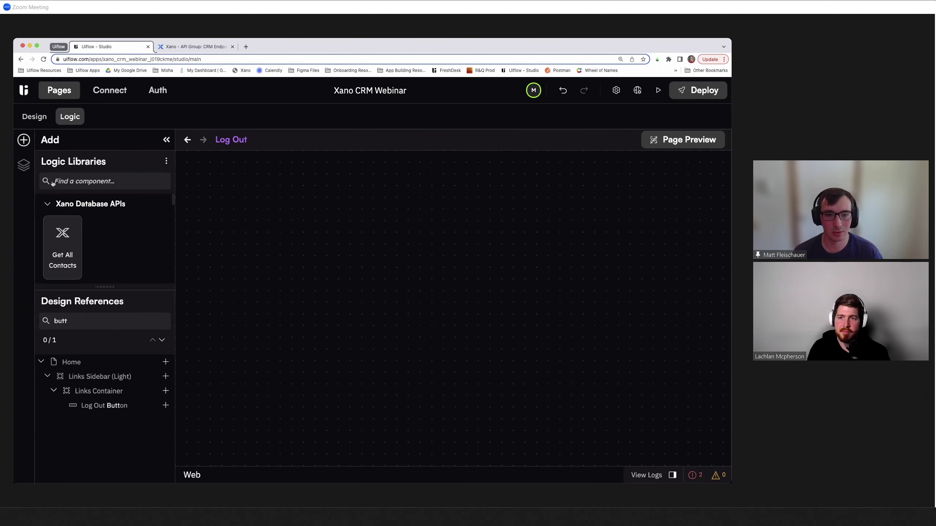
- Place Log Out Button and a Xano Auth block into the Log Out logic flow
click(23, 166)
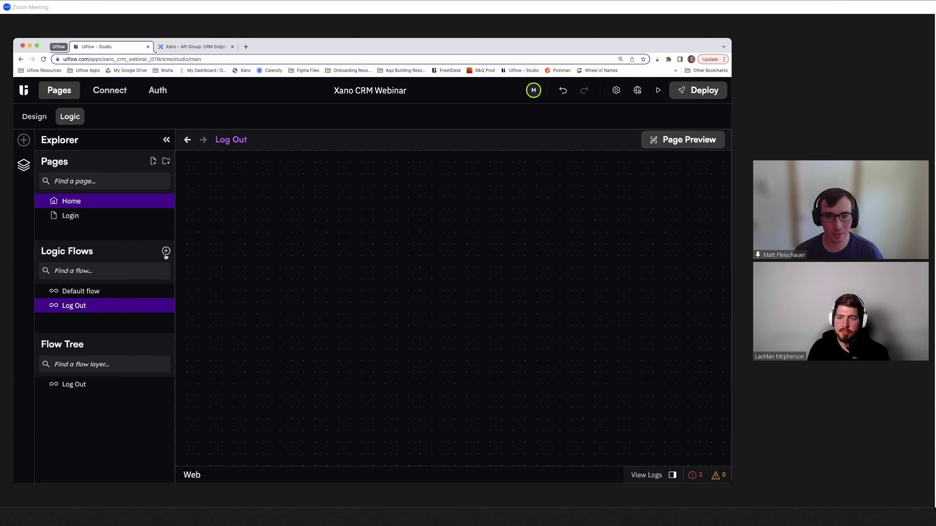
click(24, 140)
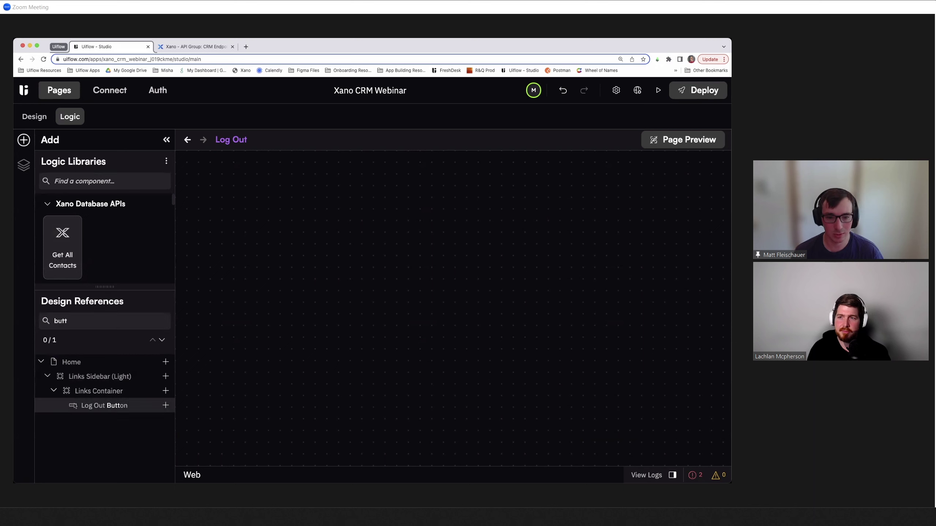
drag(81, 406, 258, 297)
click(102, 183)
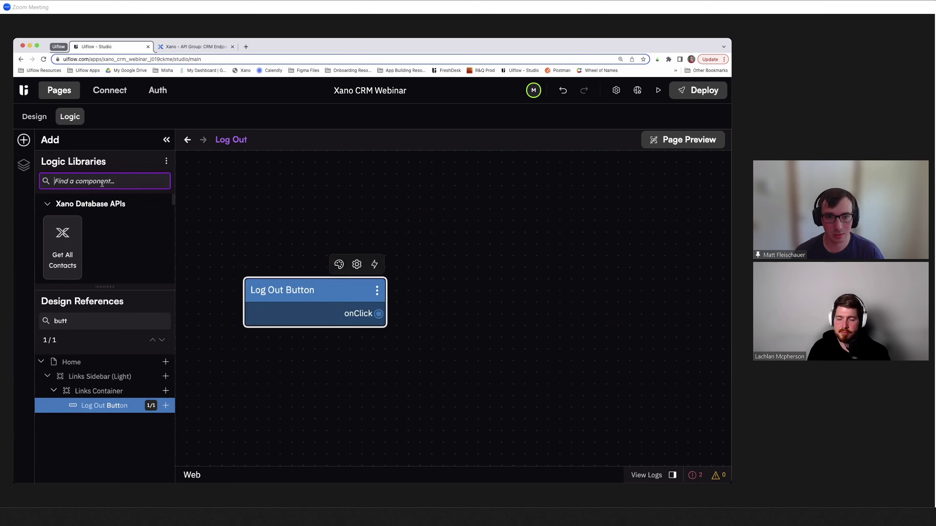
text(xano au)
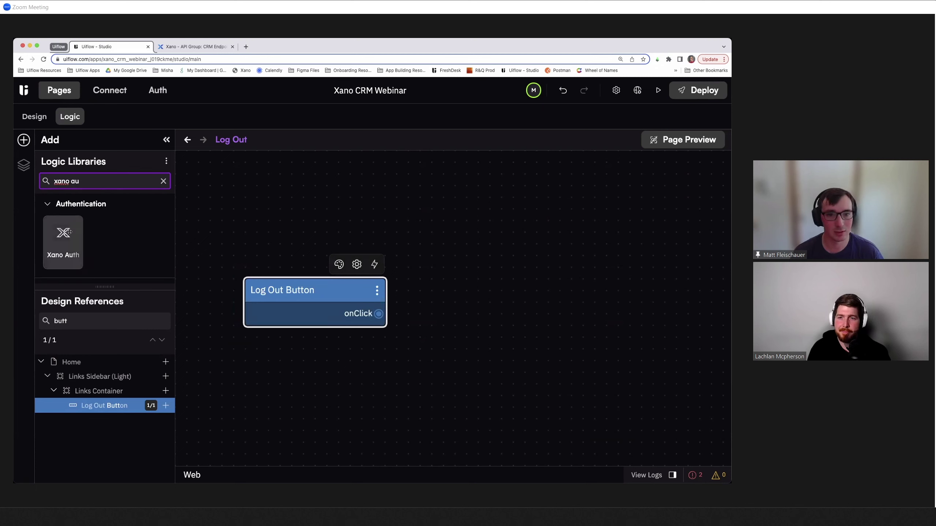
drag(63, 241, 435, 280)
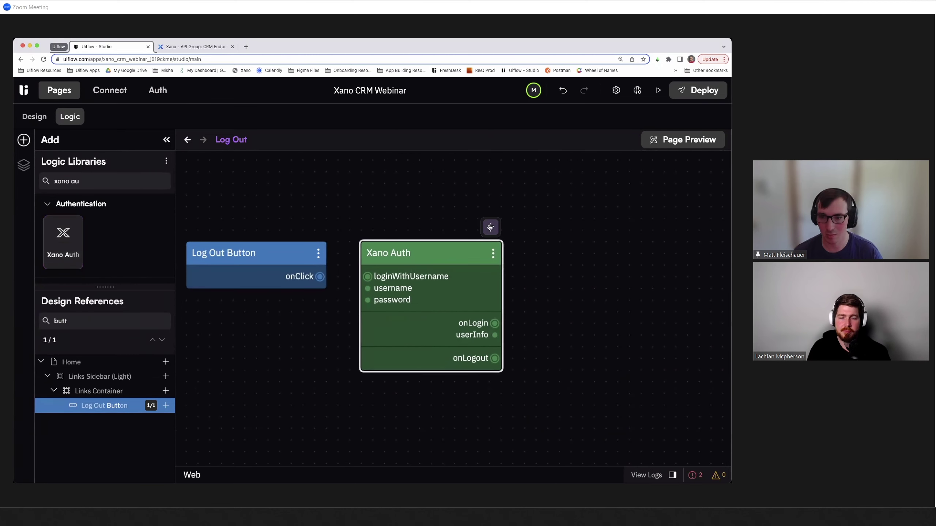
- Remove loginWithUsername from Xano Auth and add its logout action
click(490, 227)
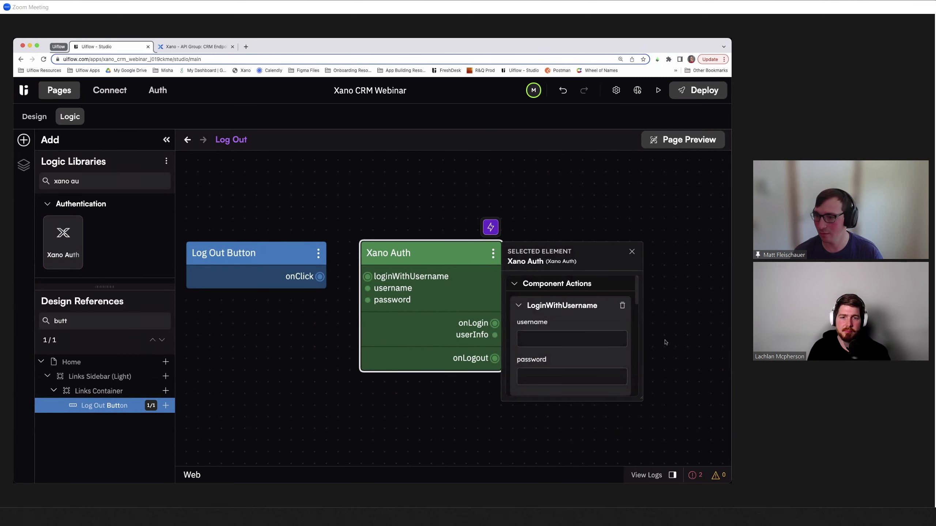
click(622, 306)
scroll(523, 373, down, 3)
click(532, 374)
text(log ou)
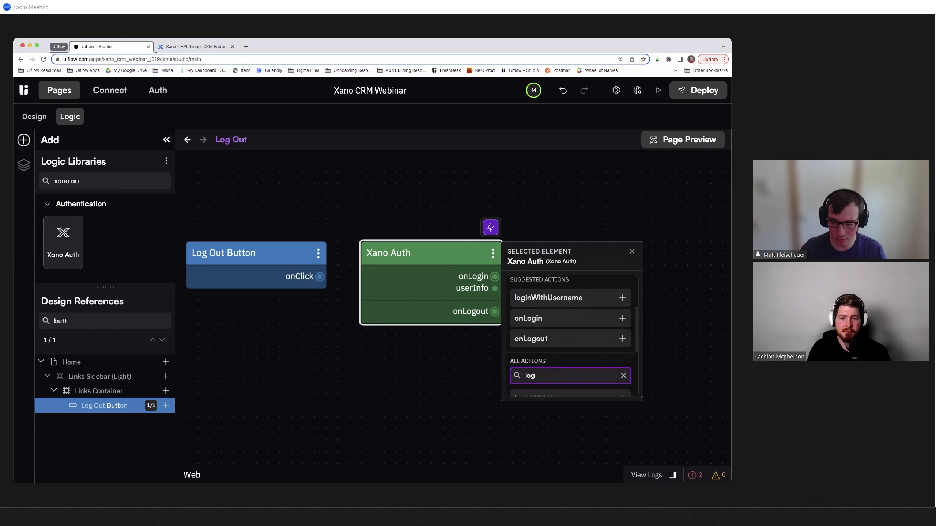
key(BackSpace)
key(BackSpace)
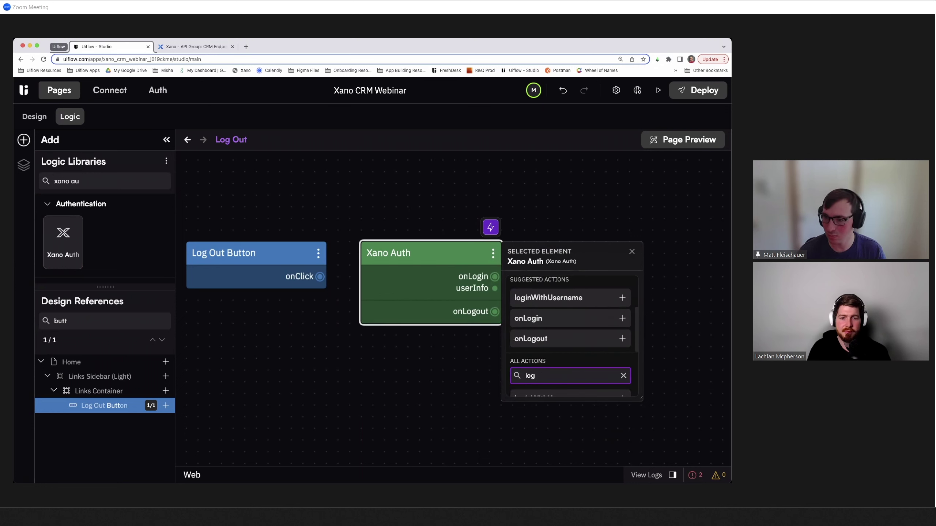
text(o)
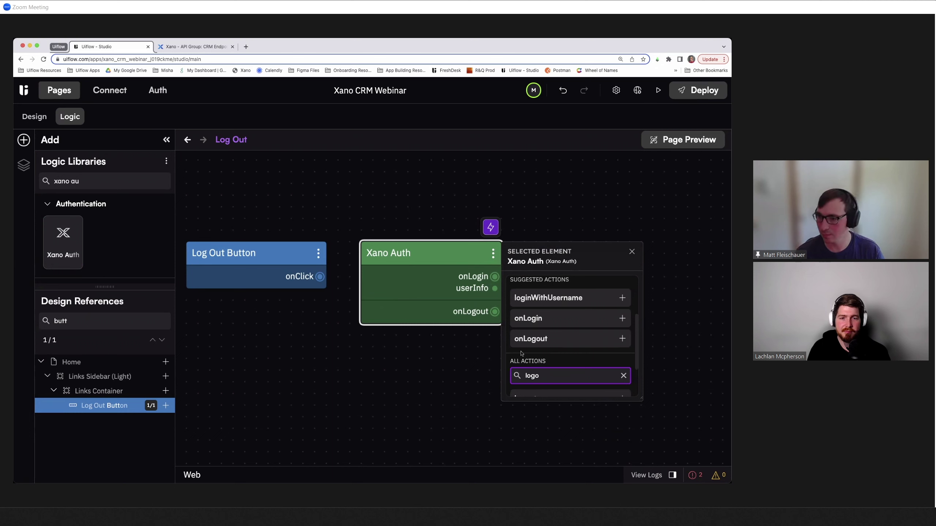
scroll(521, 354, down, 3)
click(531, 345)
- Remove the OnLogin action so Xano Auth keeps only logout and onLogout
scroll(572, 311, up, 1)
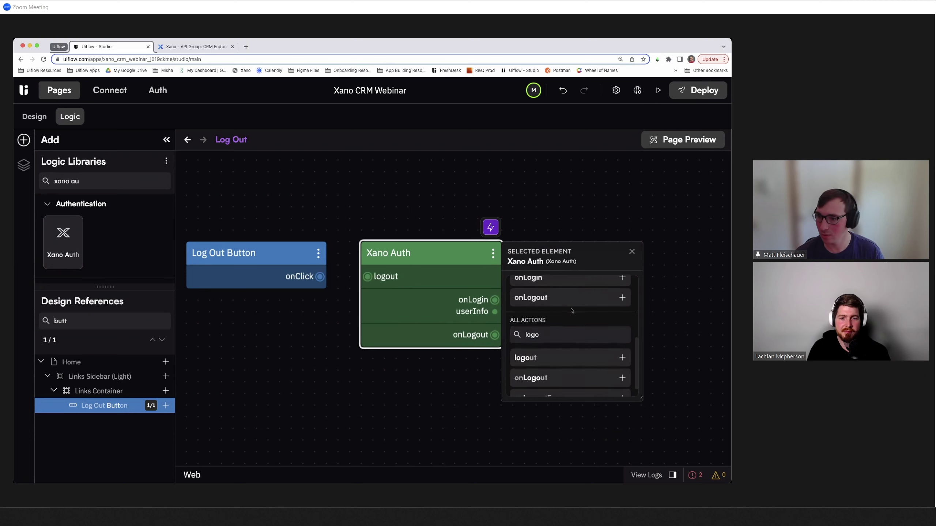
scroll(572, 310, up, 2)
scroll(632, 326, up, 2)
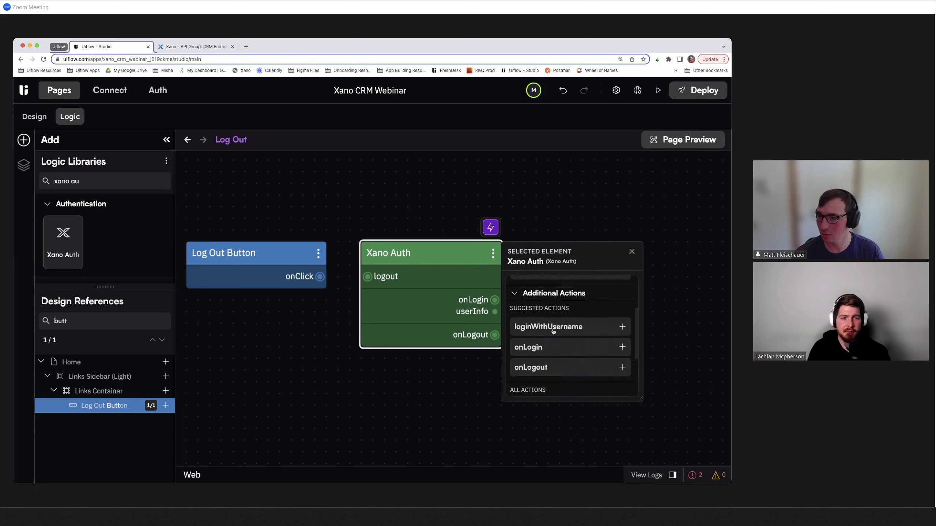
click(622, 315)
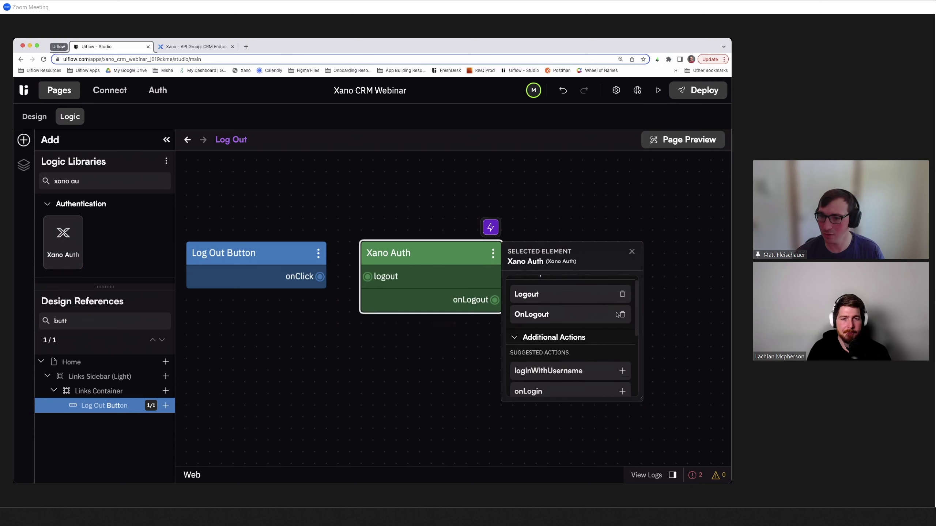
click(419, 224)
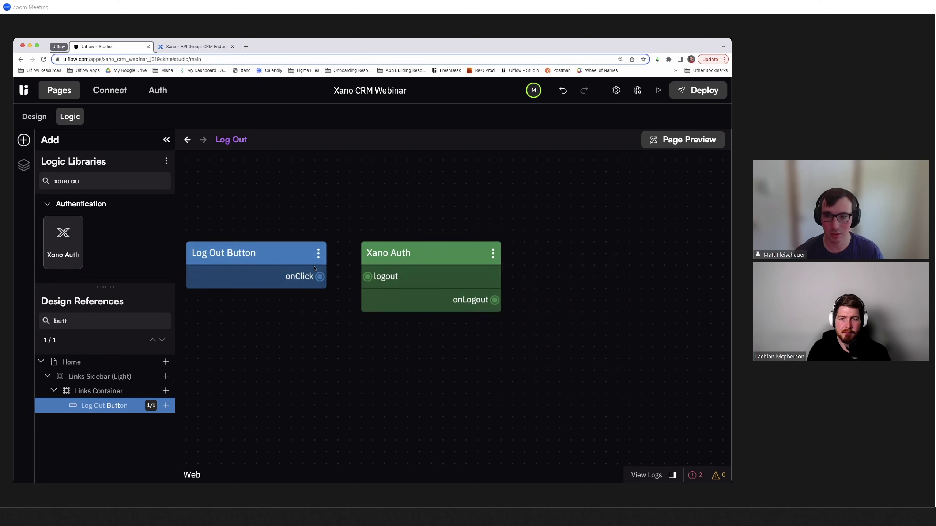
- Wire Log Out Button's onClick to Xano Auth logout and add a Go to Page node
drag(320, 277, 367, 277)
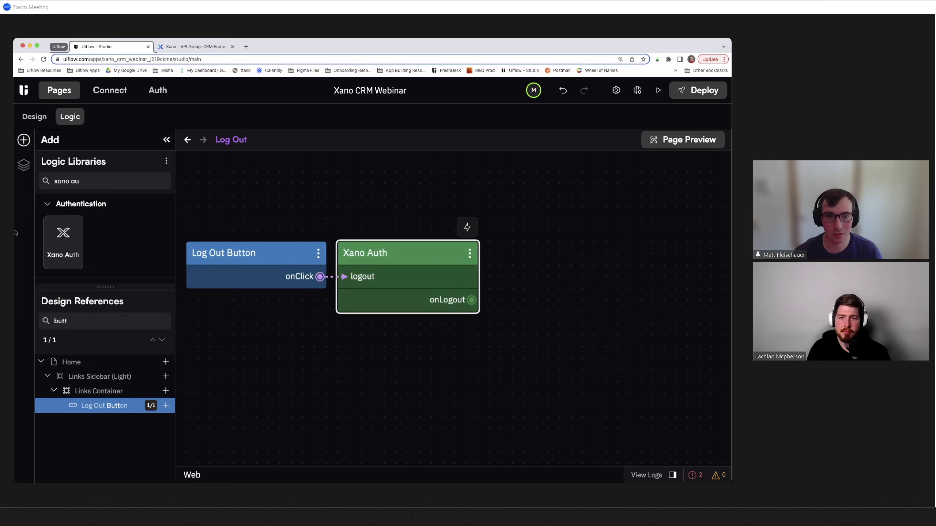
triple_click(92, 181)
text(got)
key(BackSpace)
text(to)
drag(74, 251, 520, 300)
- Set the Go to Page node's page to /login
click(559, 367)
text(/login)
click(406, 384)
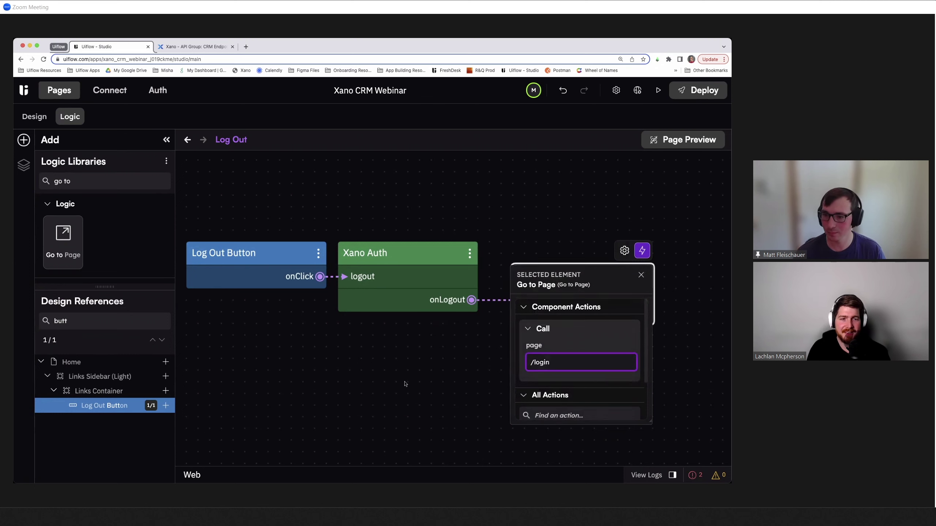
drag(540, 275, 528, 275)
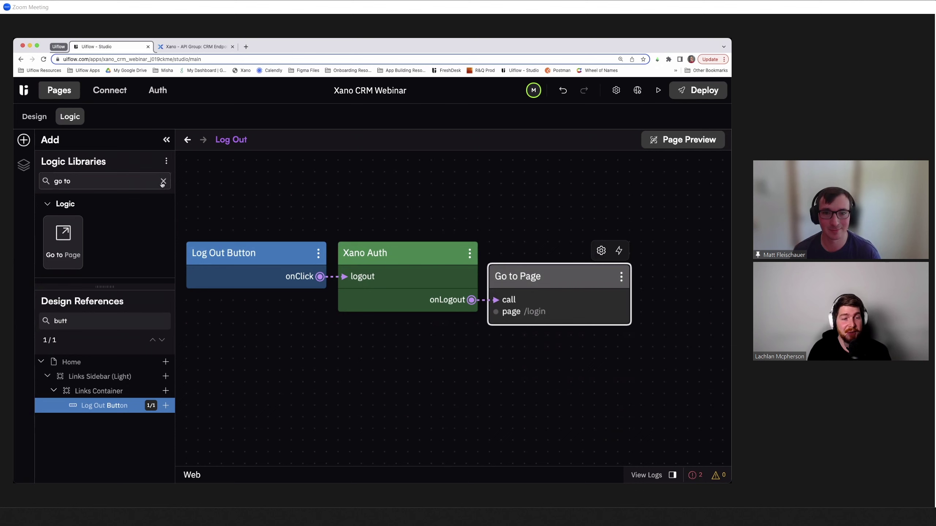
click(162, 182)
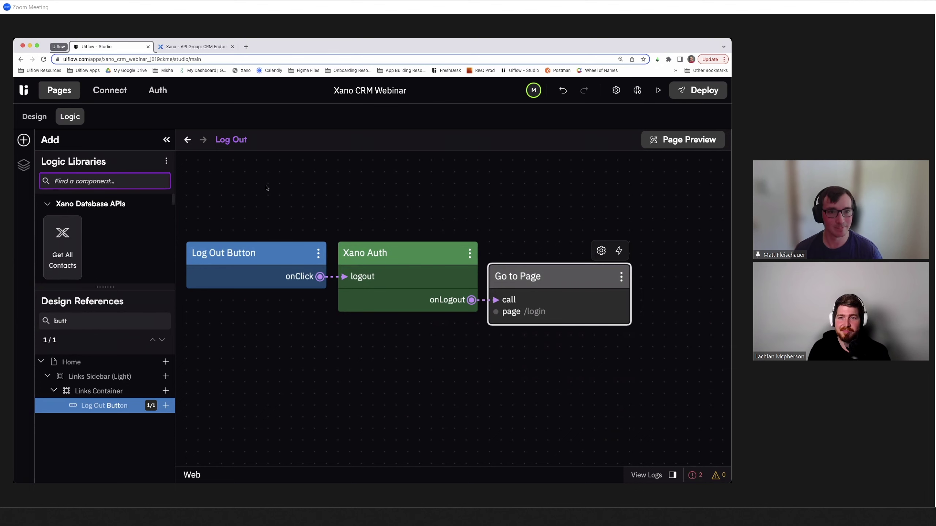
click(37, 118)
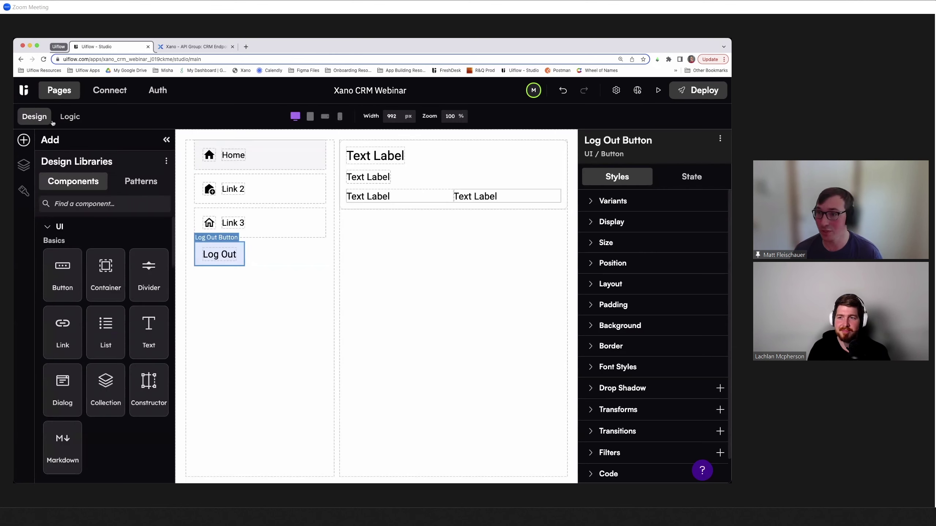
- Launch the app preview in a new window and load its root URL instead of /login
click(658, 89)
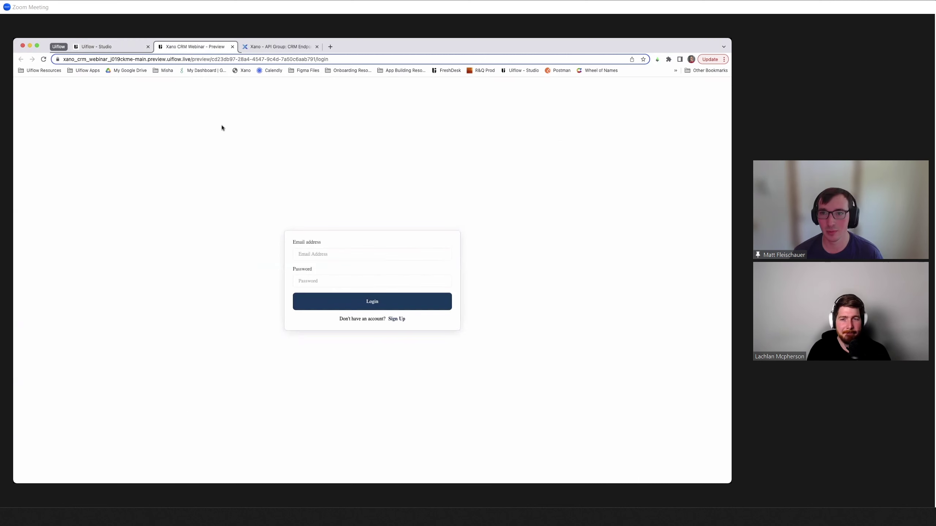
double_click(323, 58)
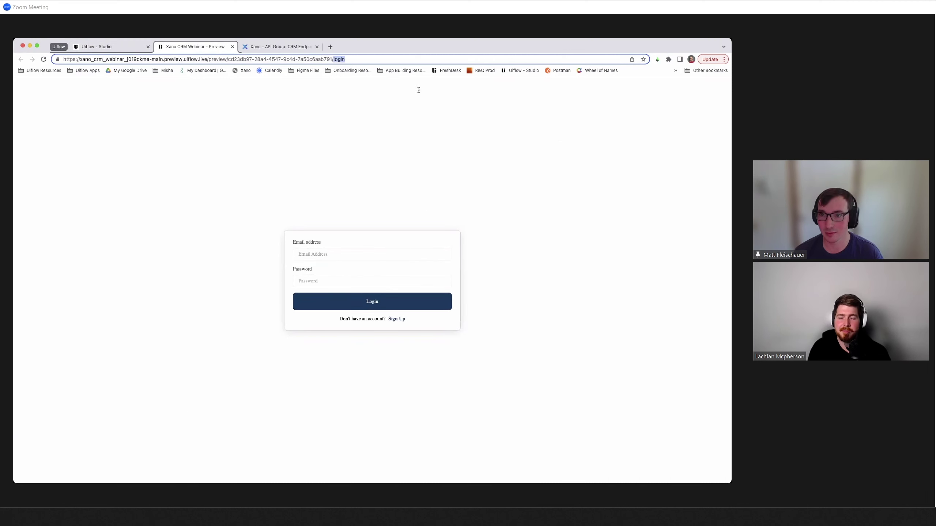
key(BackSpace)
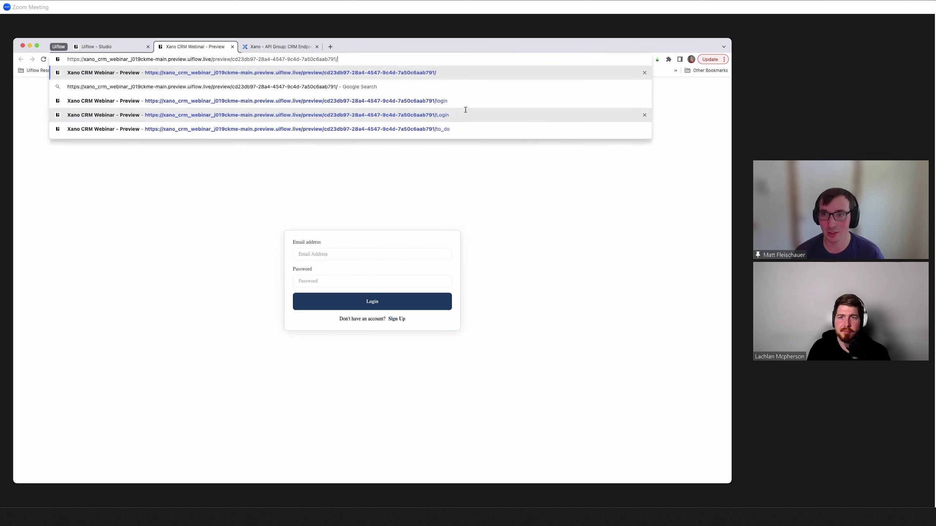
key(Return)
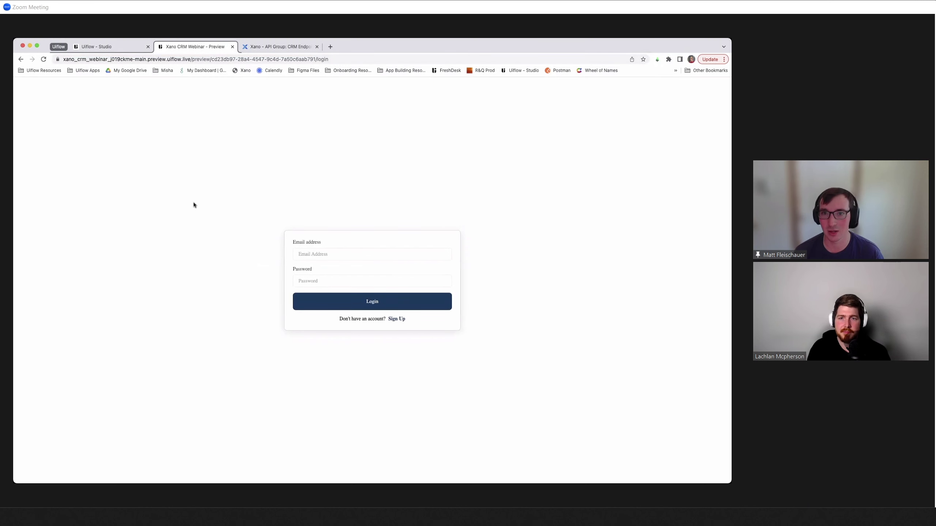
- Log in to the preview with the account email and password
click(322, 254)
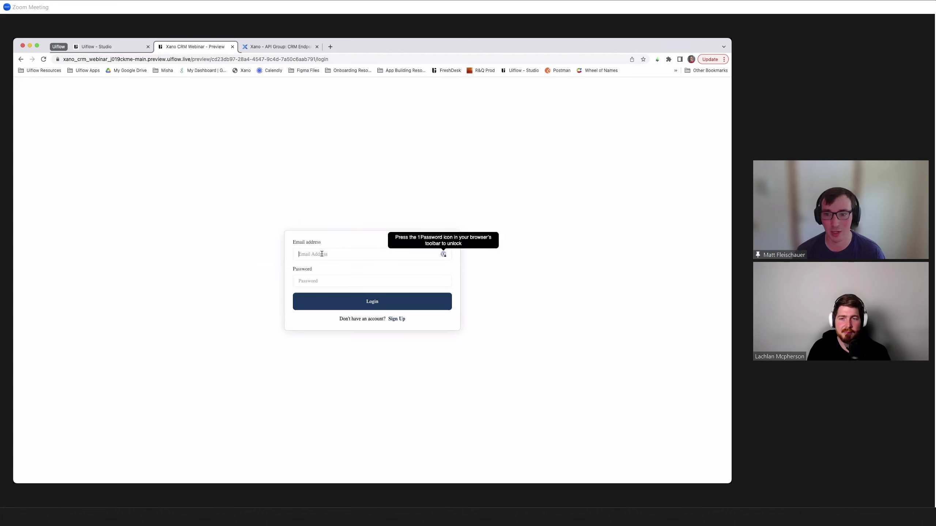
key(Tab)
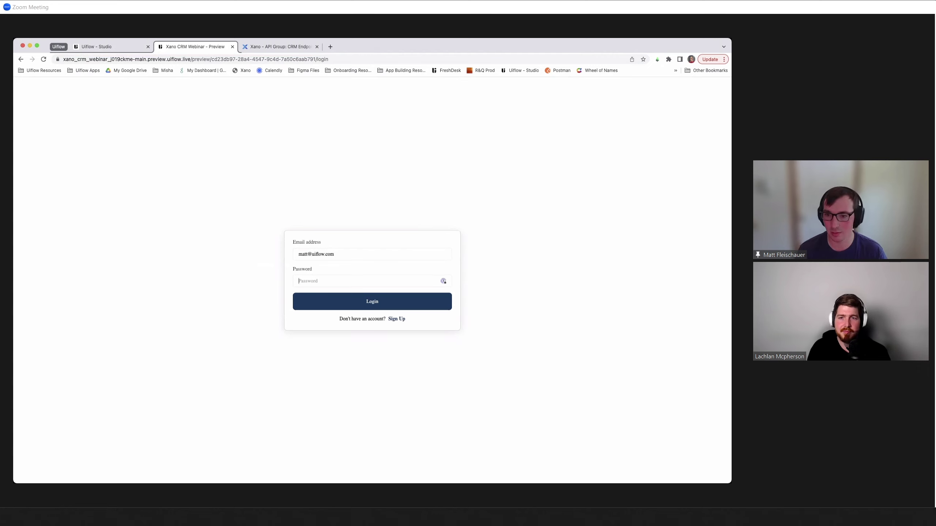
text(••••••)
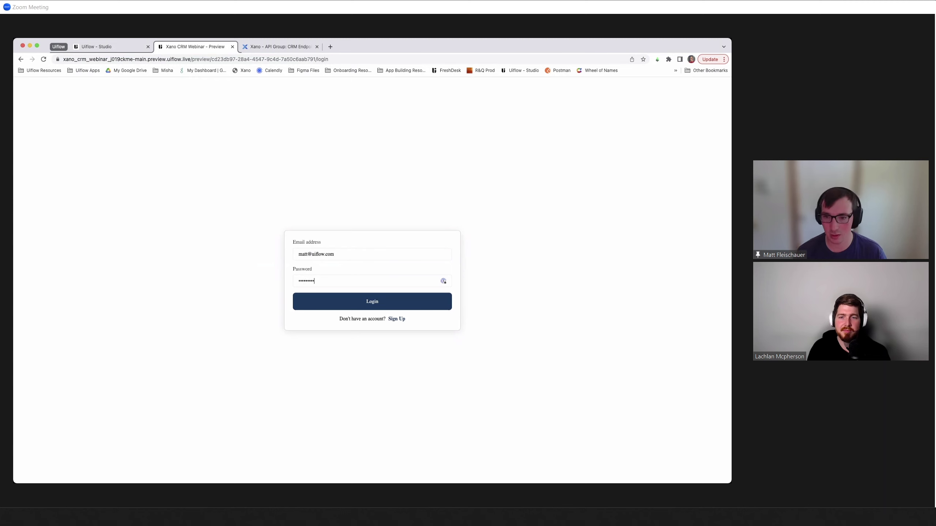
click(340, 299)
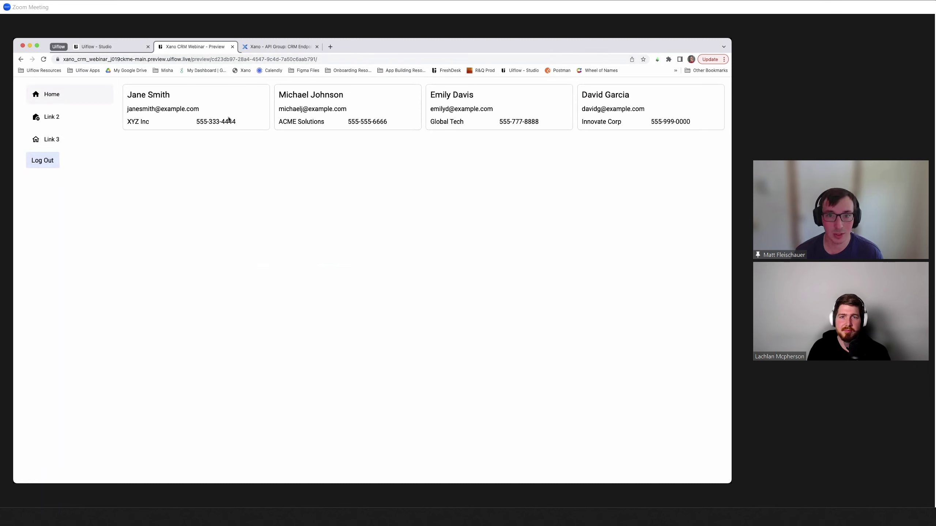
- Check the Xano contact cards on Home, then log out back to /login
drag(119, 95, 637, 110)
click(636, 117)
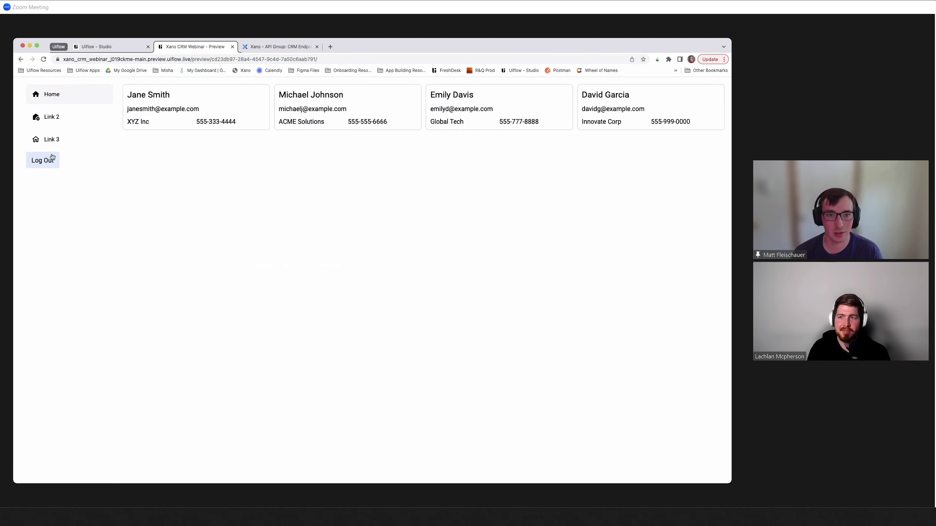
click(41, 164)
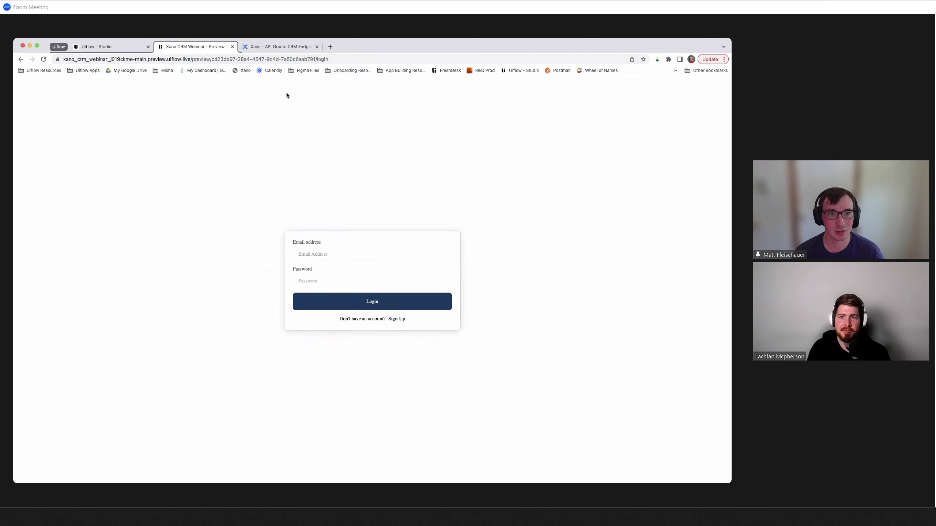
double_click(325, 59)
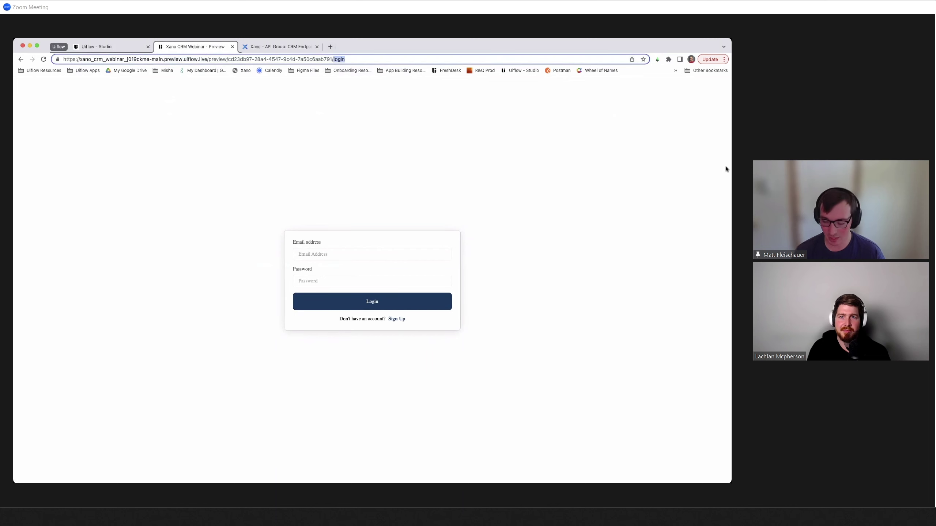
key(BackSpace)
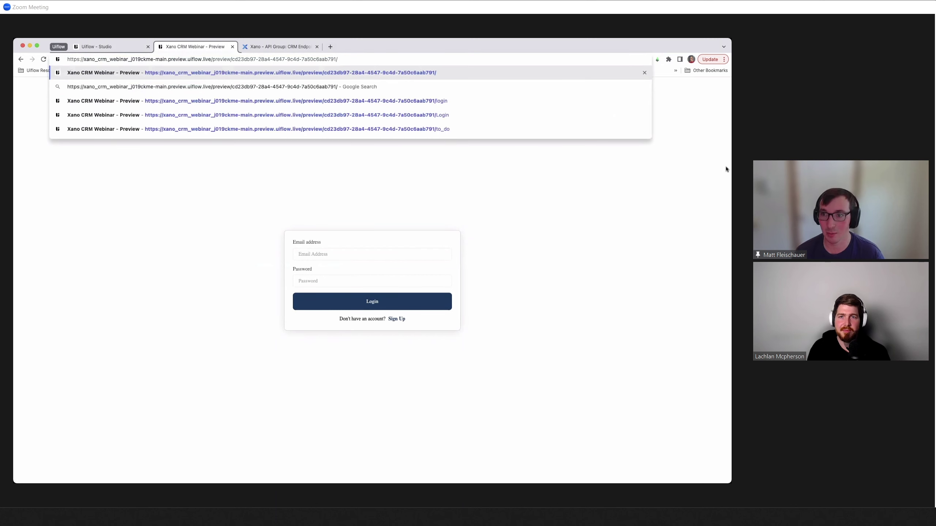
key(Return)
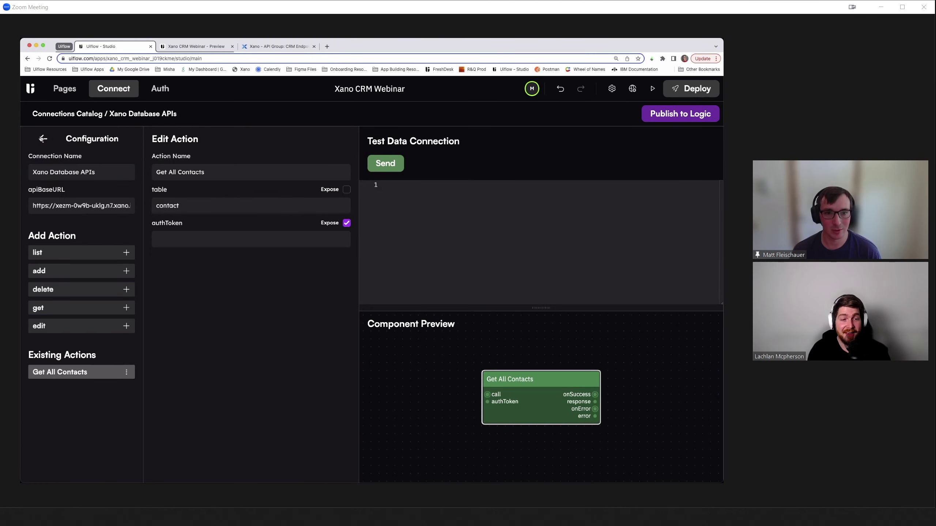
- Leave the Connections Catalog for the Home page editor, glancing at the preview tab before returning
click(43, 139)
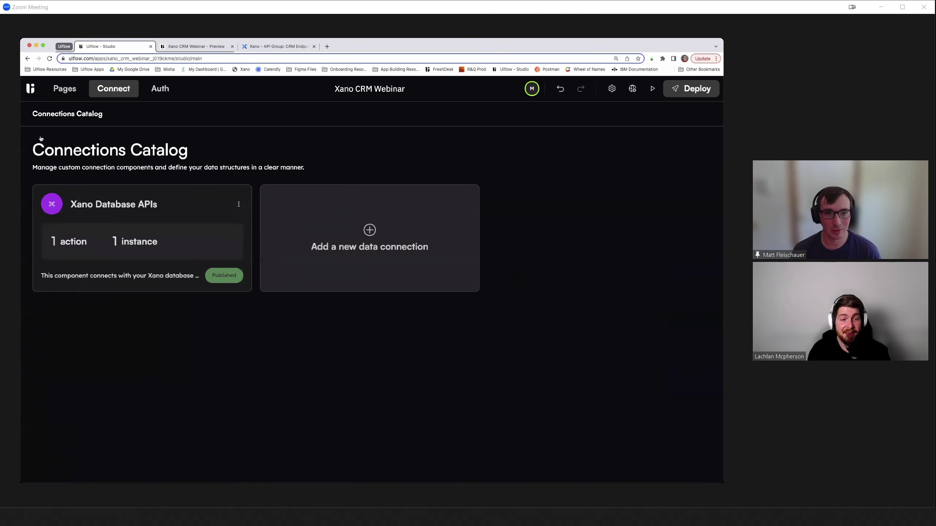
click(56, 88)
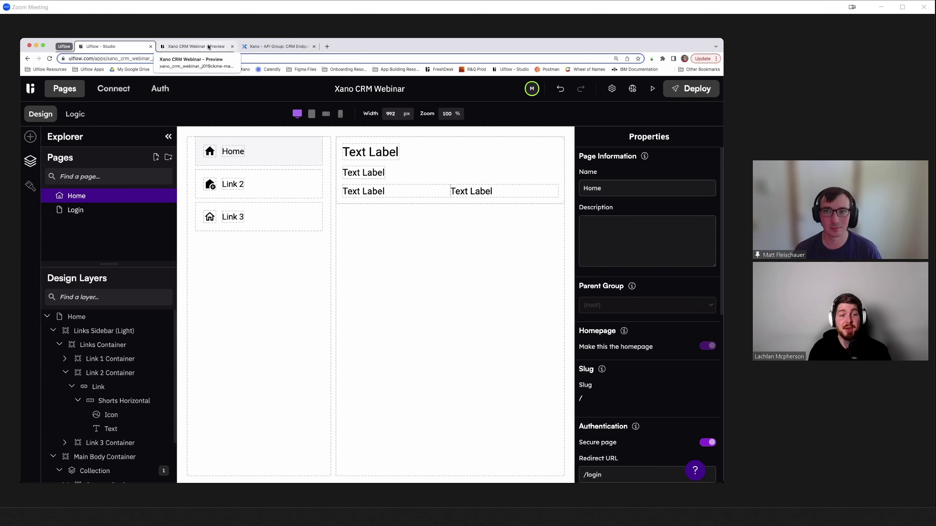
click(208, 47)
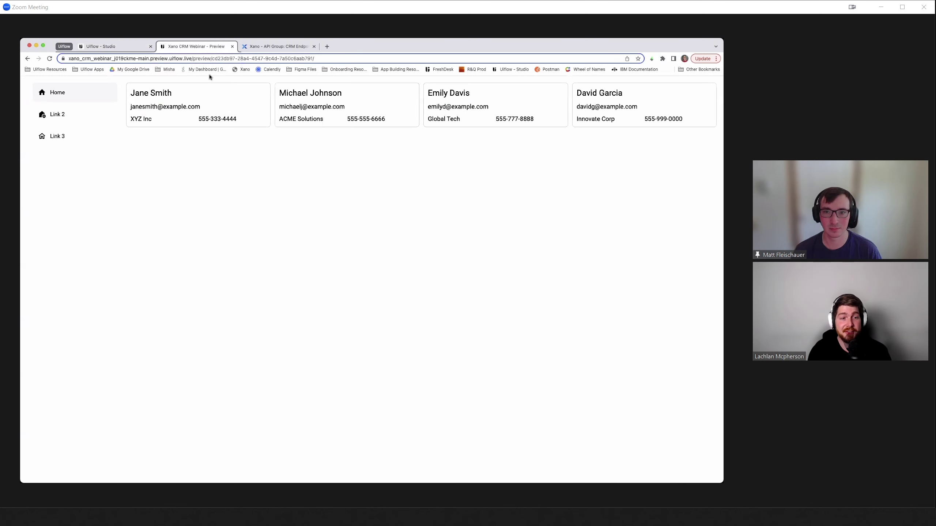
click(118, 46)
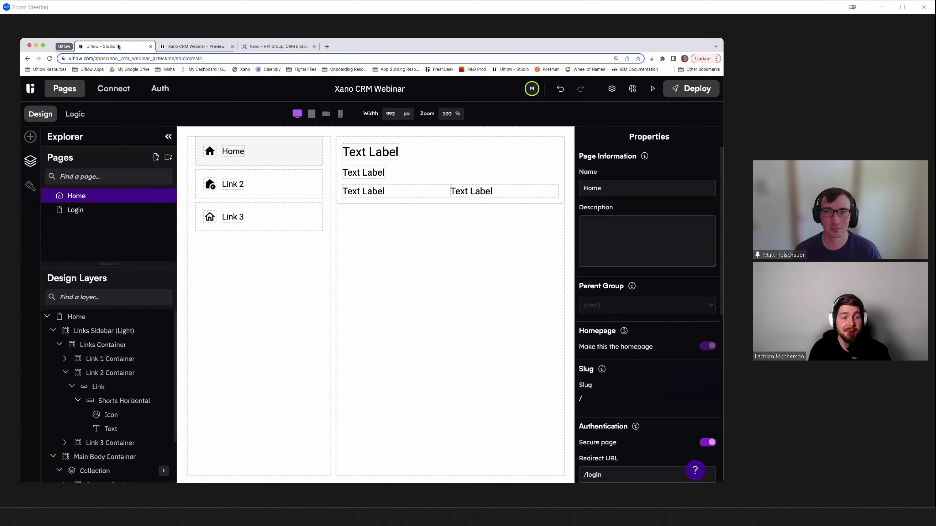